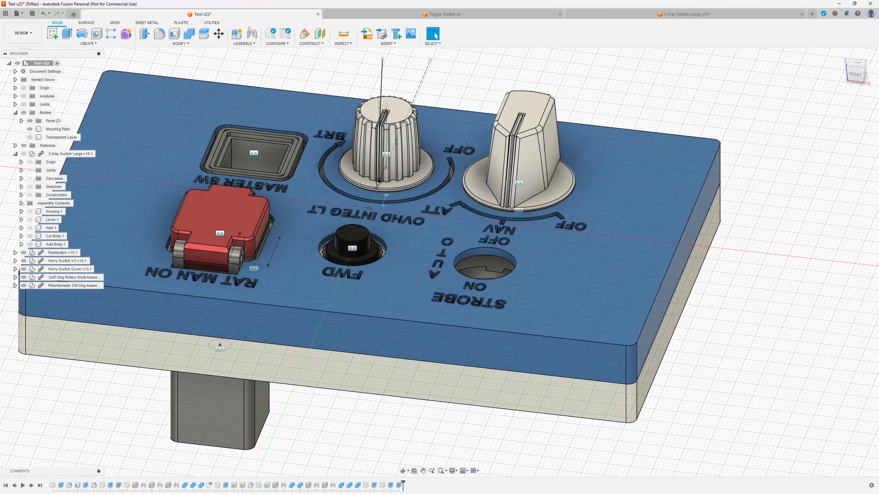
View the Toggle Switch v4 and 3 Way Switch Large v10 designs, and return to the Test v22 panel assembly
{"action": "left_click", "coordinate": [328, 15]}
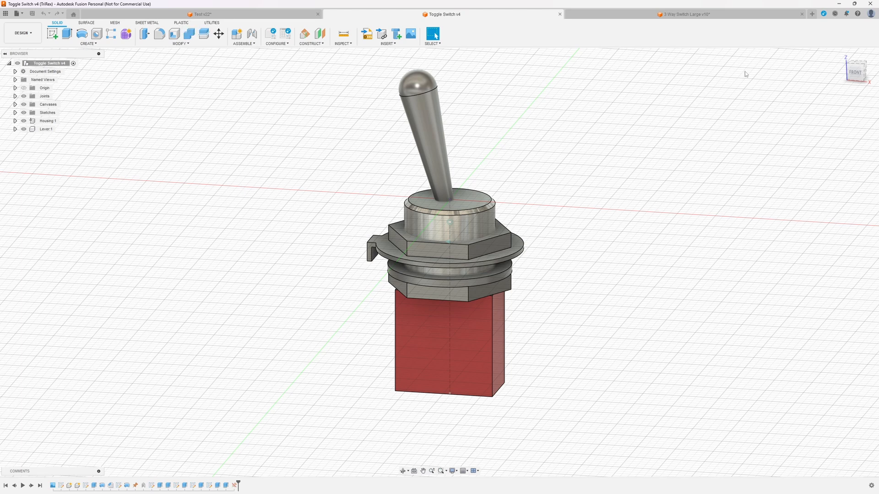
{"action": "left_click", "coordinate": [665, 14]}
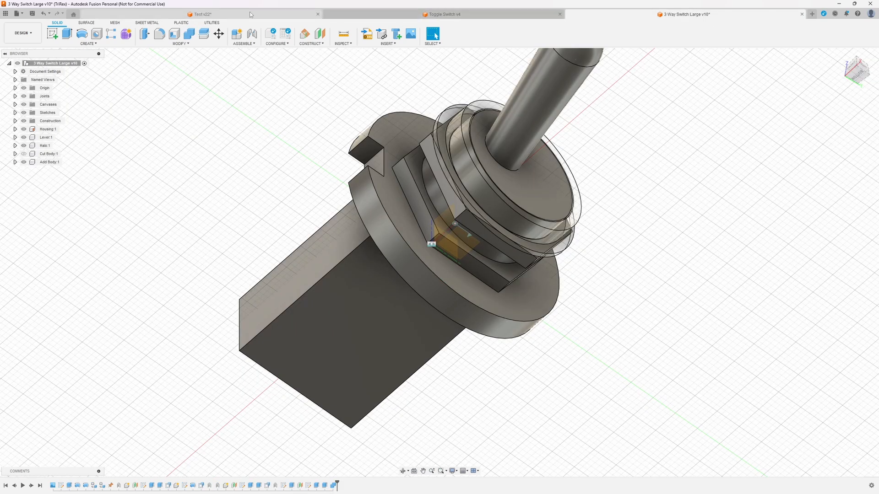
{"action": "left_click", "coordinate": [316, 11]}
{"action": "left_click", "coordinate": [422, 17]}
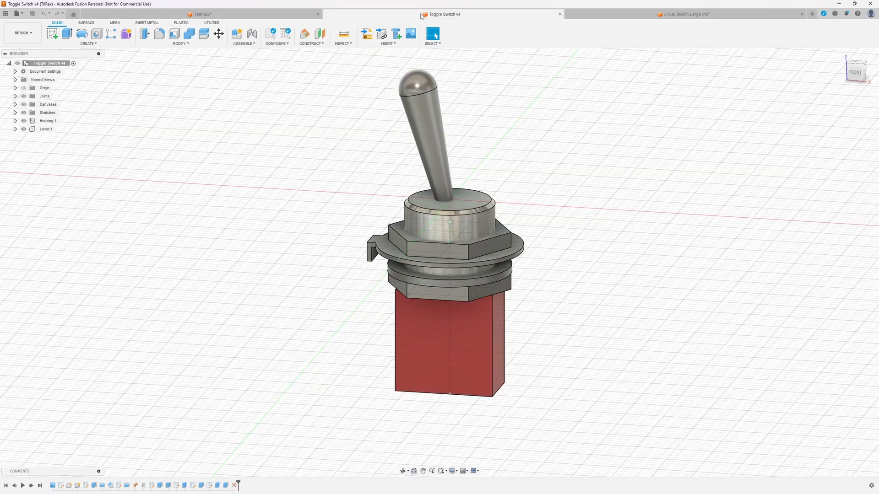
{"action": "left_click", "coordinate": [223, 15]}
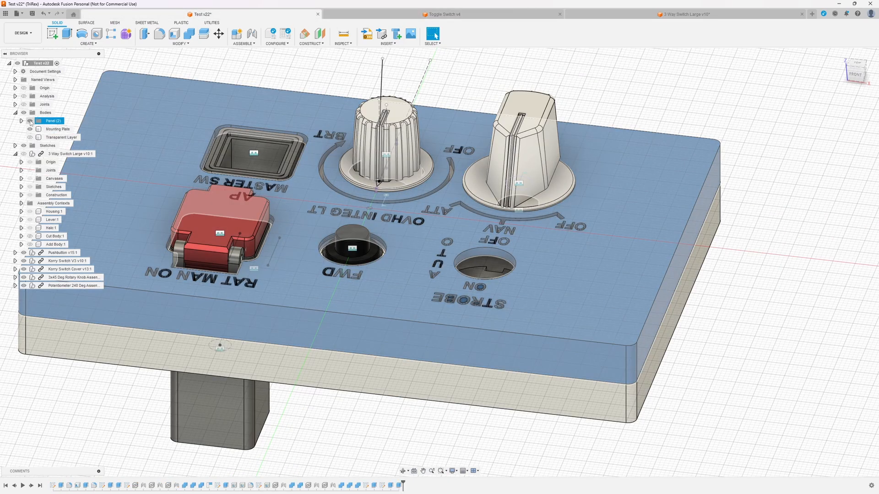
Hide the Panel body and examine the notched ring and its hole on the mounting plate from above and below
{"action": "left_click", "coordinate": [30, 121]}
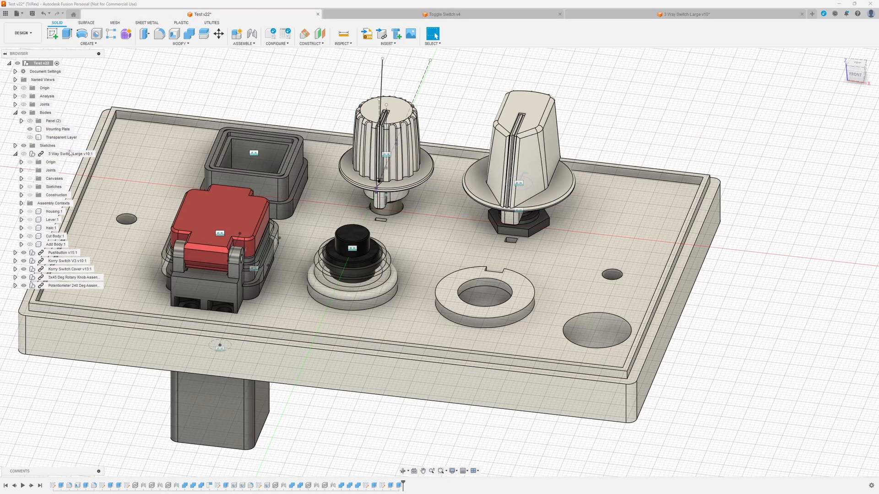
{"action": "middle_click_drag", "start_coordinate": [494, 293], "coordinate": [557, 292], "text": "shift"}
{"action": "scroll", "coordinate": [557, 292], "scroll_direction": "up", "scroll_amount": 5}
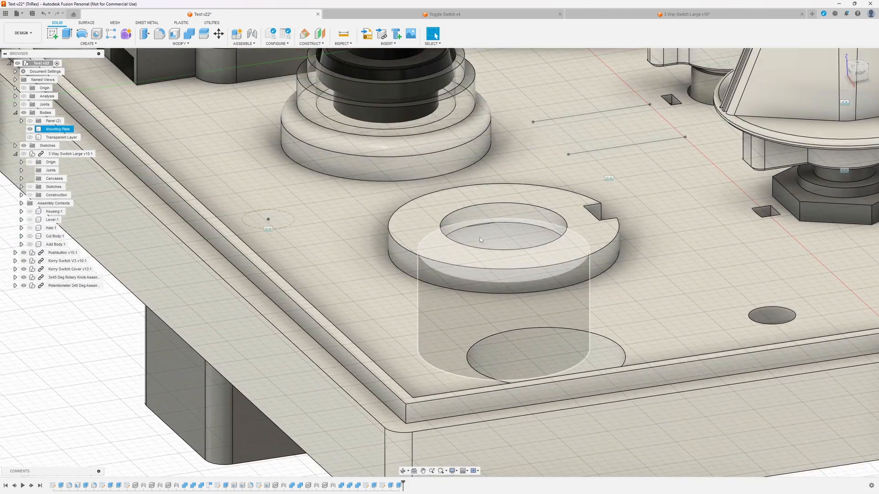
{"action": "middle_click_drag", "start_coordinate": [433, 242], "coordinate": [458, 222], "text": "shift"}
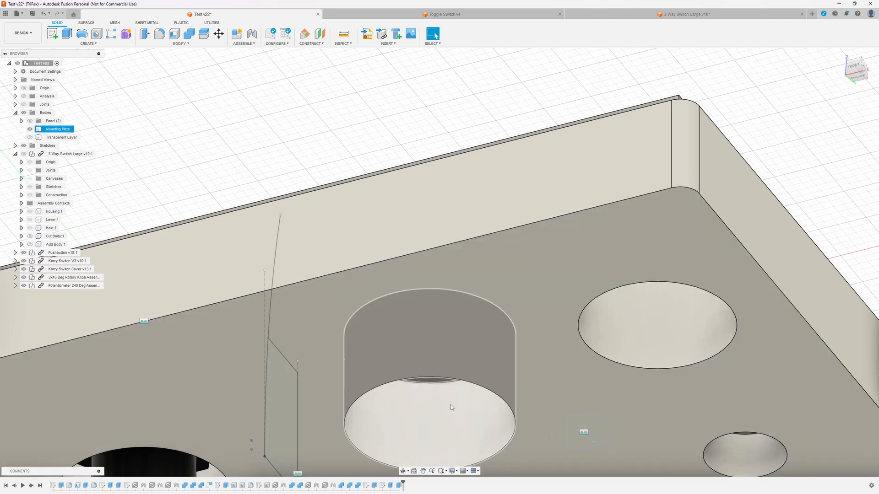
{"action": "middle_click_drag", "start_coordinate": [414, 420], "coordinate": [484, 279], "text": "shift"}
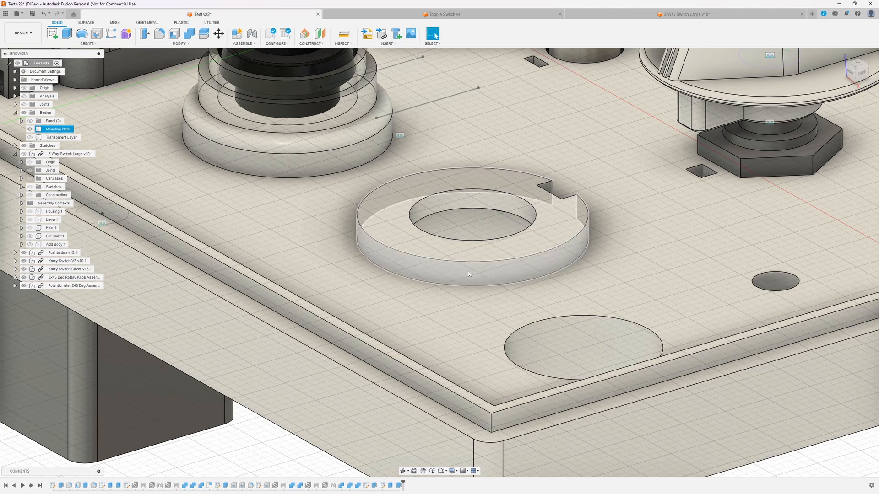
{"action": "middle_click_drag", "start_coordinate": [527, 263], "coordinate": [600, 248], "text": "shift"}
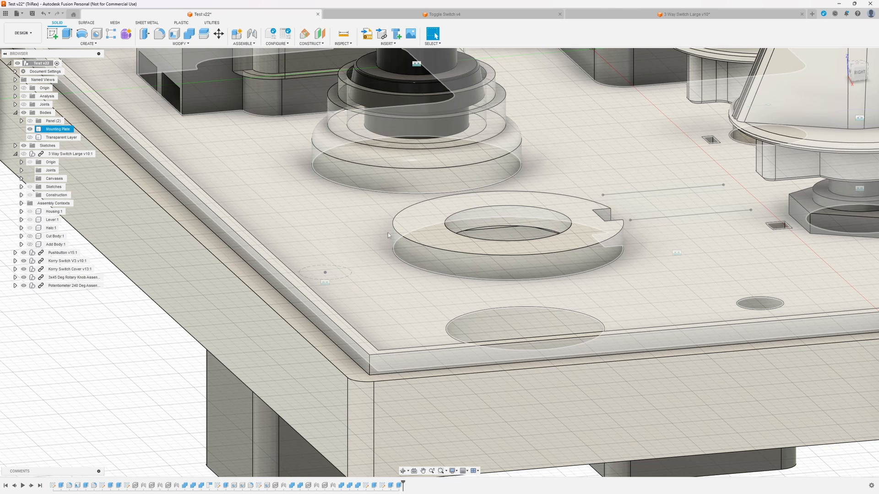
{"action": "middle_click_drag", "start_coordinate": [388, 232], "coordinate": [447, 290], "text": "shift"}
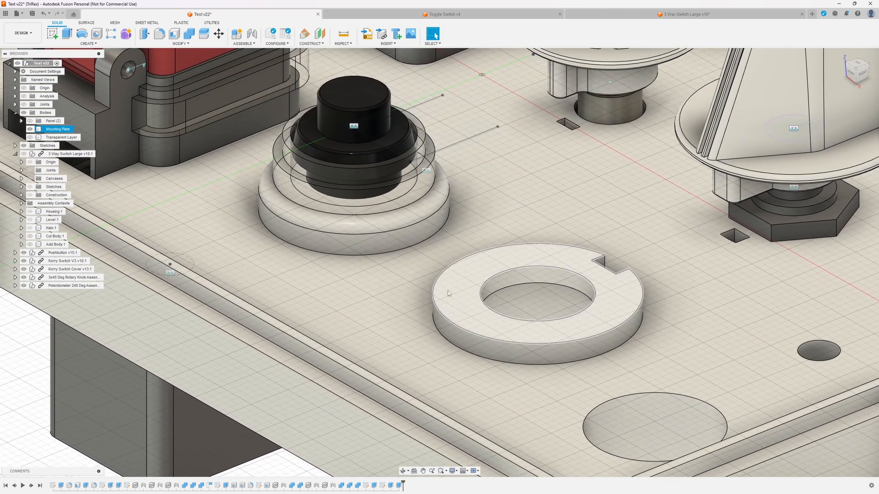
{"action": "key", "text": "Escape"}
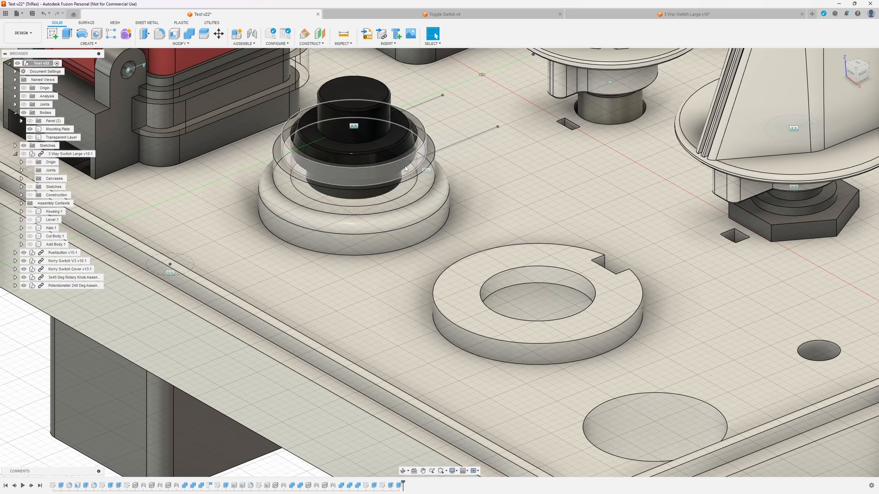
{"action": "left_click", "coordinate": [496, 192]}
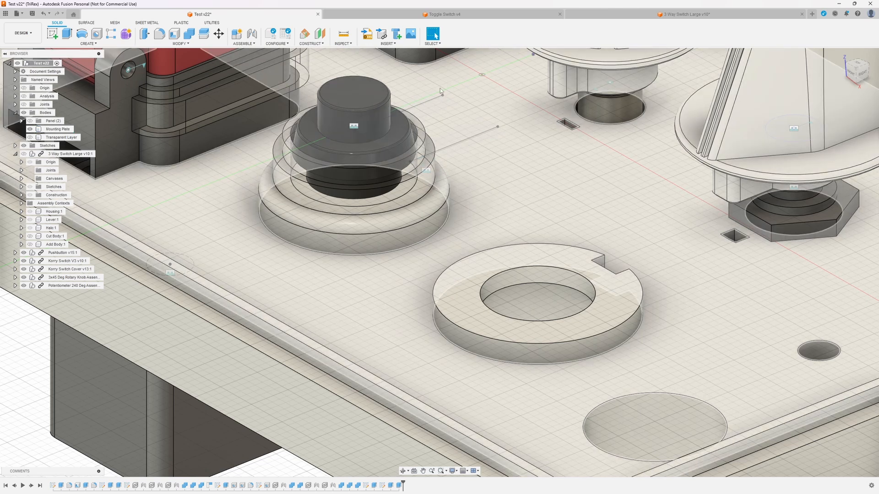
{"action": "key", "text": "Escape"}
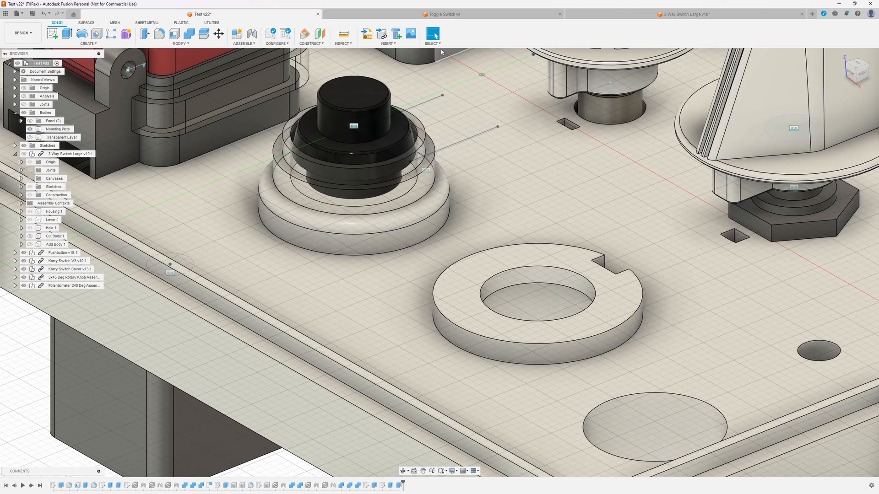
Close the Test v22 design without saving its changes, leaving the toggle switch design to work on
{"action": "left_click", "coordinate": [318, 15]}
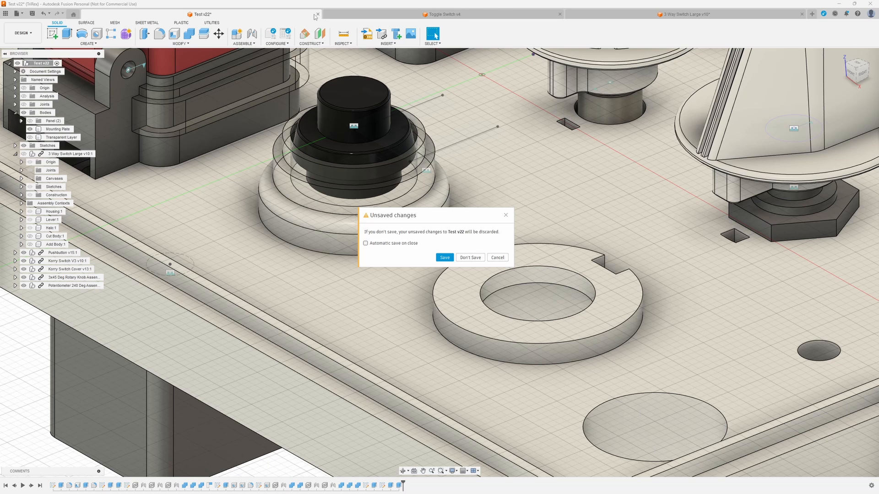
{"action": "left_click", "coordinate": [471, 257]}
{"action": "middle_click_drag", "start_coordinate": [488, 215], "coordinate": [398, 240], "text": "shift"}
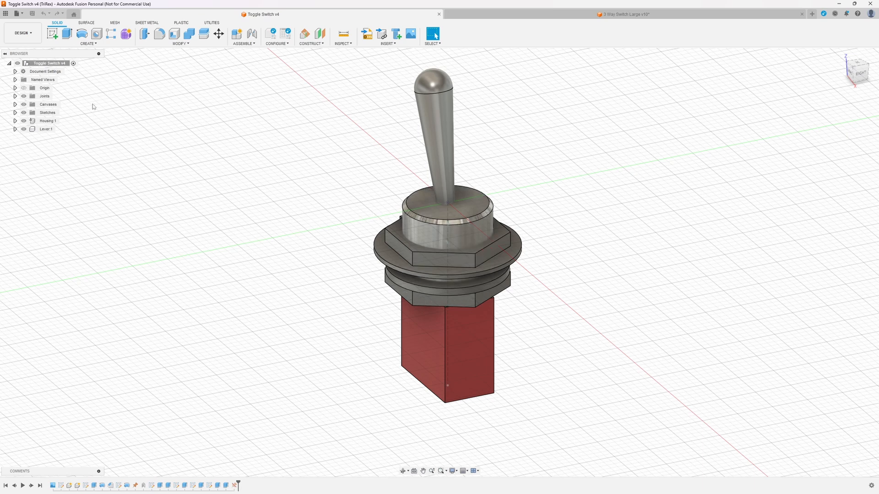
Create an internal component named Halo Ring under Toggle Switch v4 and ground it to its parent
{"action": "right_click", "coordinate": [40, 66]}
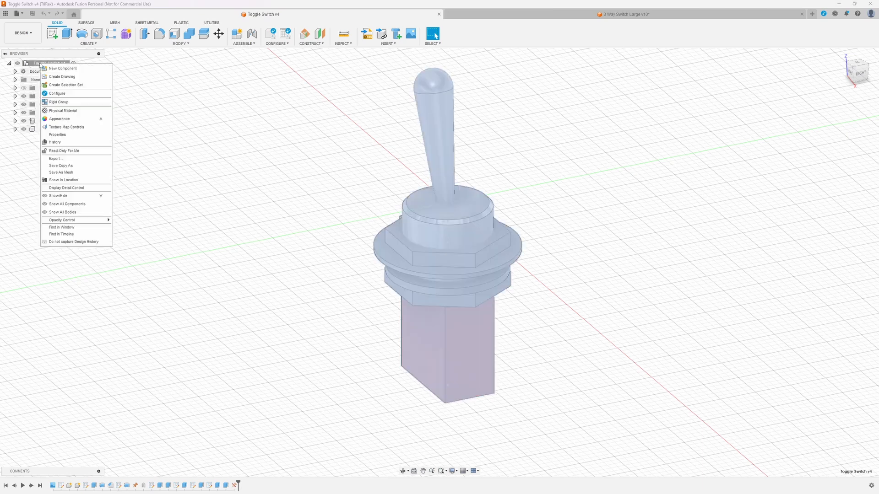
{"action": "left_click", "coordinate": [53, 68]}
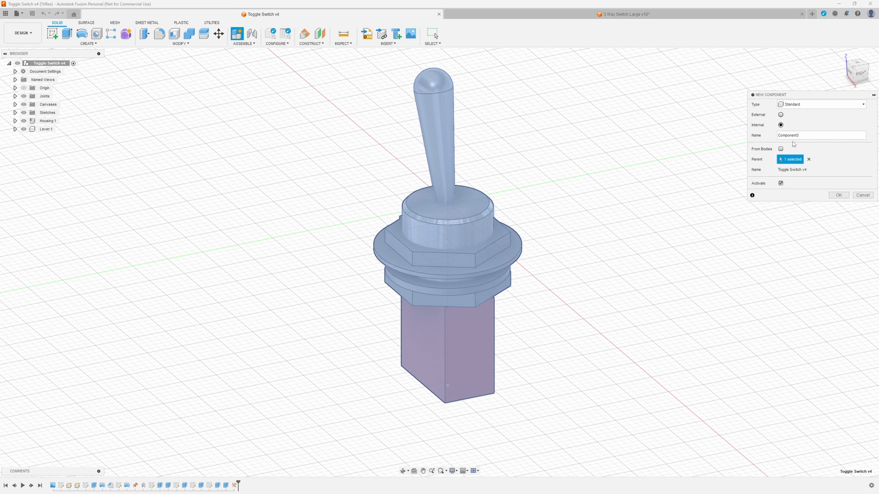
{"action": "left_click_drag", "start_coordinate": [823, 134], "coordinate": [673, 132]}
{"action": "type", "text": "Hol"}
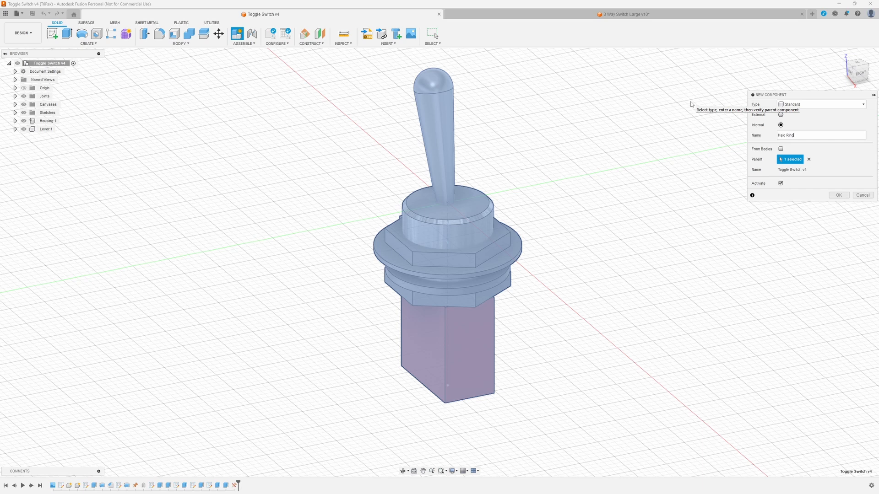
{"action": "left_click", "coordinate": [838, 195]}
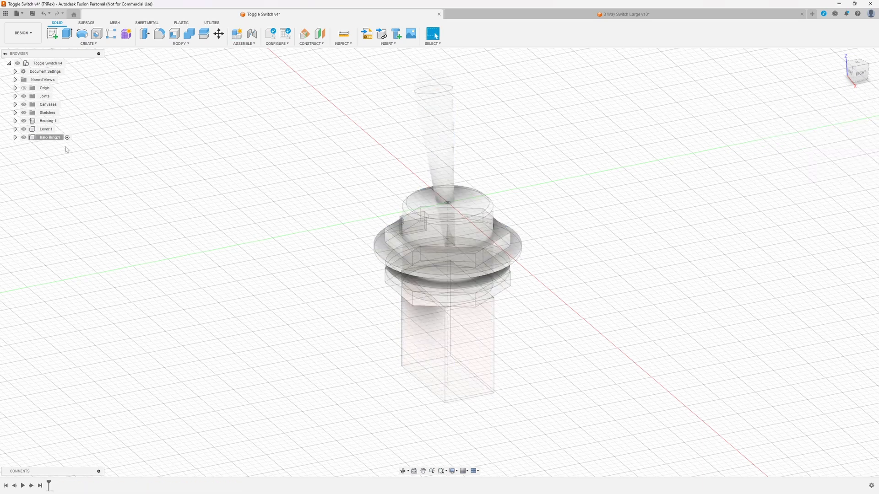
{"action": "right_click", "coordinate": [55, 139]}
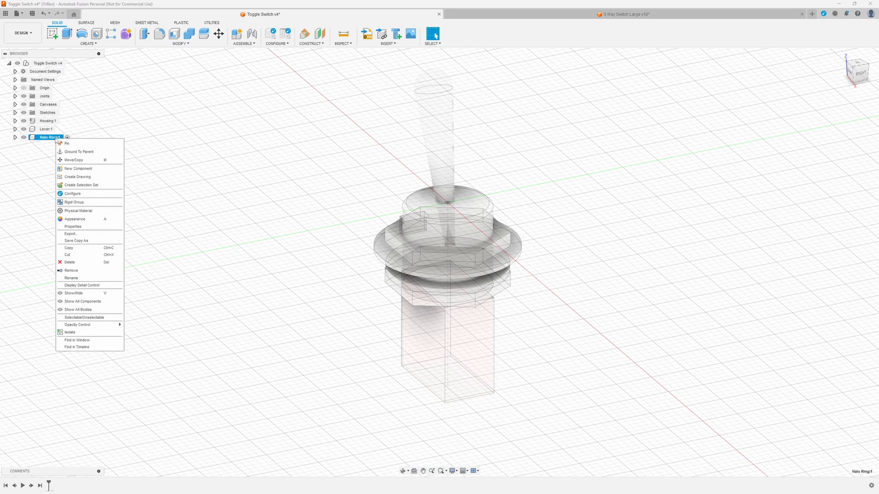
{"action": "left_click", "coordinate": [79, 152]}
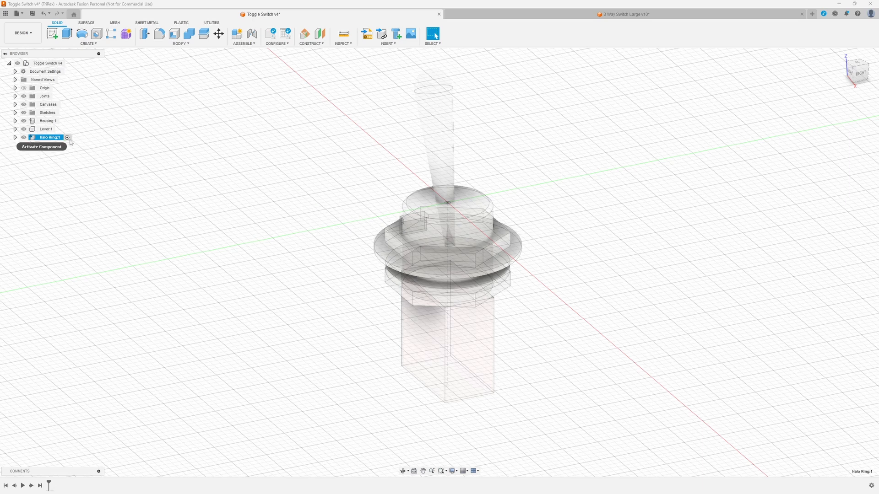
Start a sketch in Halo Ring on the flat top face of the switch housing's cylindrical collar
{"action": "scroll", "coordinate": [347, 195], "scroll_direction": "up", "scroll_amount": 3}
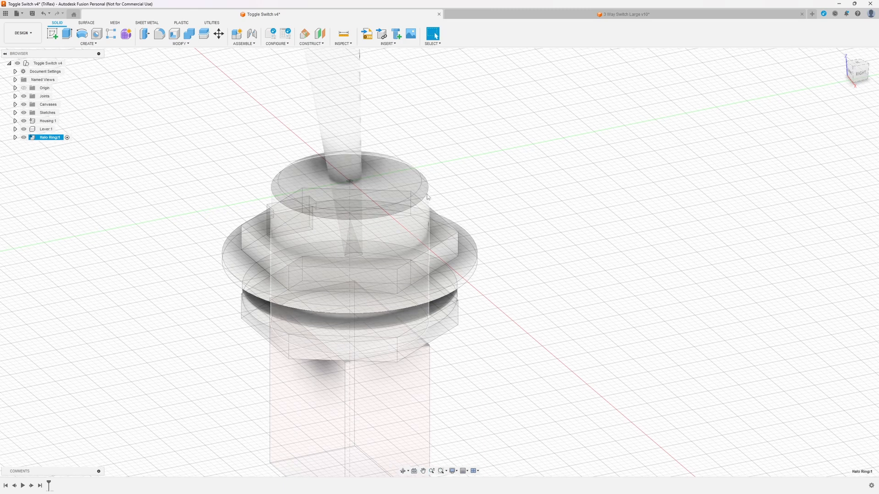
{"action": "left_click", "coordinate": [52, 33]}
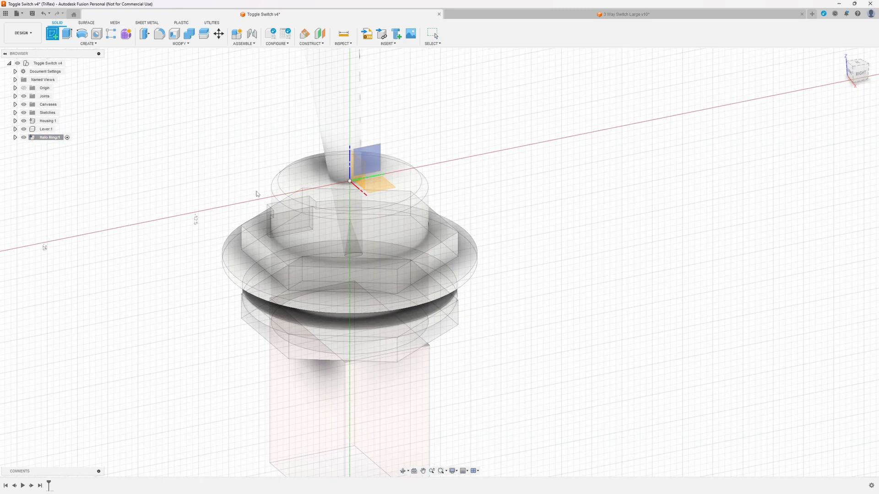
{"action": "left_click", "coordinate": [308, 185]}
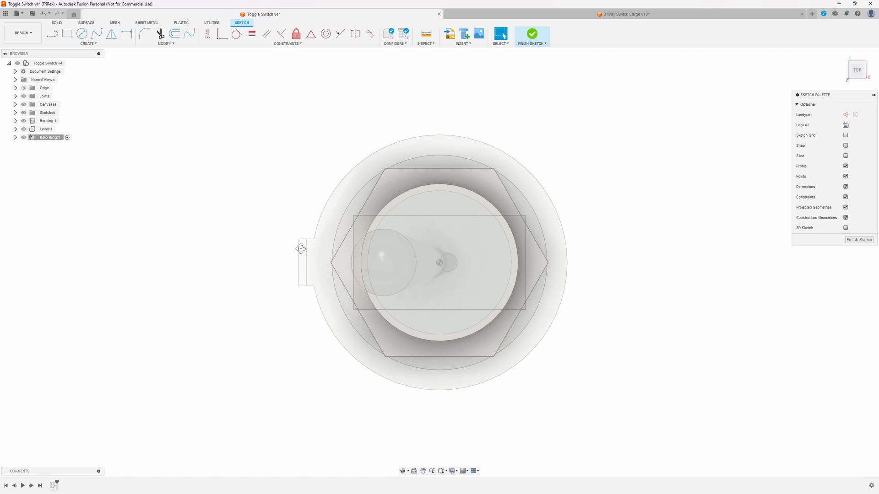
{"action": "middle_click_drag", "start_coordinate": [301, 249], "coordinate": [272, 198], "text": "shift"}
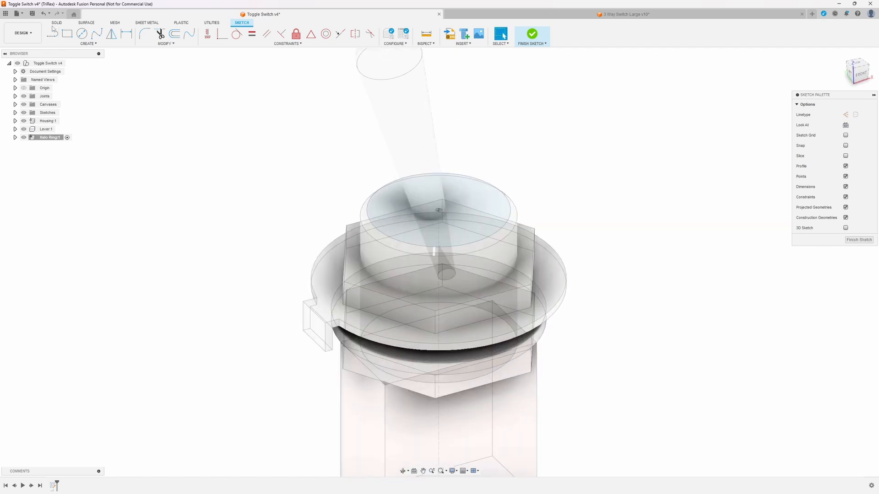
Project the outer cylindrical face of the housing's collar into the sketch with the projection link kept on
{"action": "left_click", "coordinate": [88, 44]}
{"action": "mouse_move", "coordinate": [80, 149]}
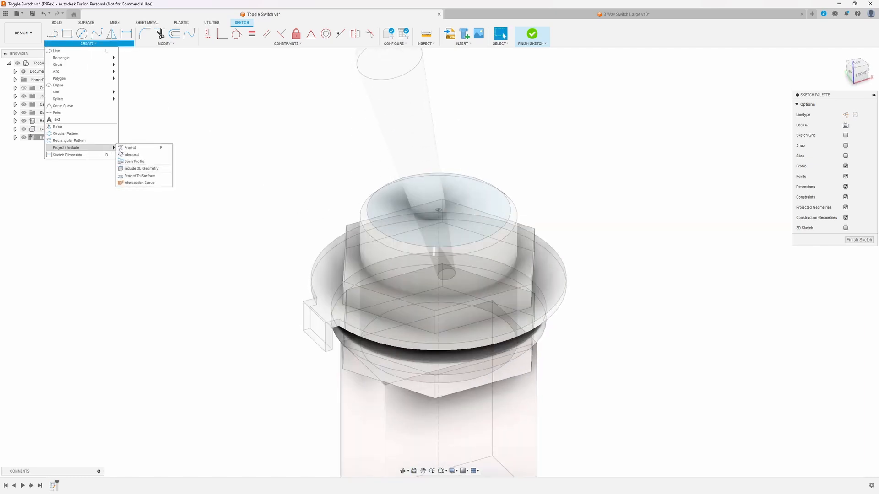
{"action": "left_click", "coordinate": [139, 151]}
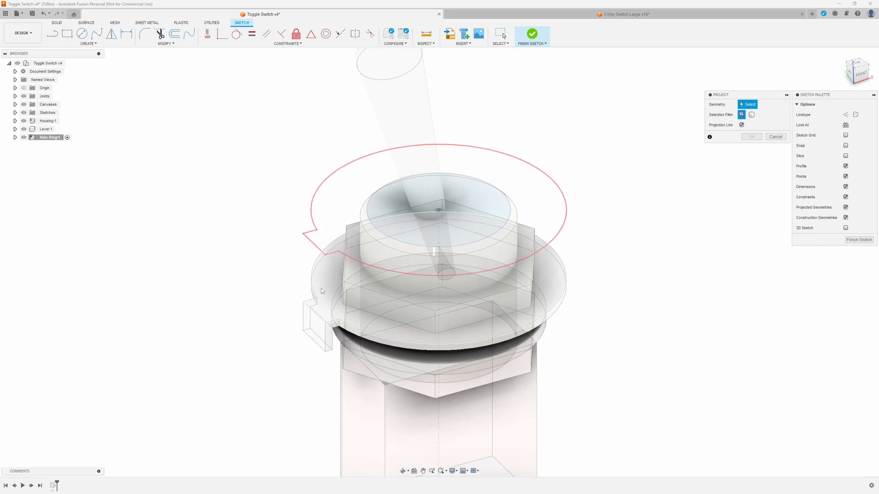
{"action": "left_click", "coordinate": [382, 261]}
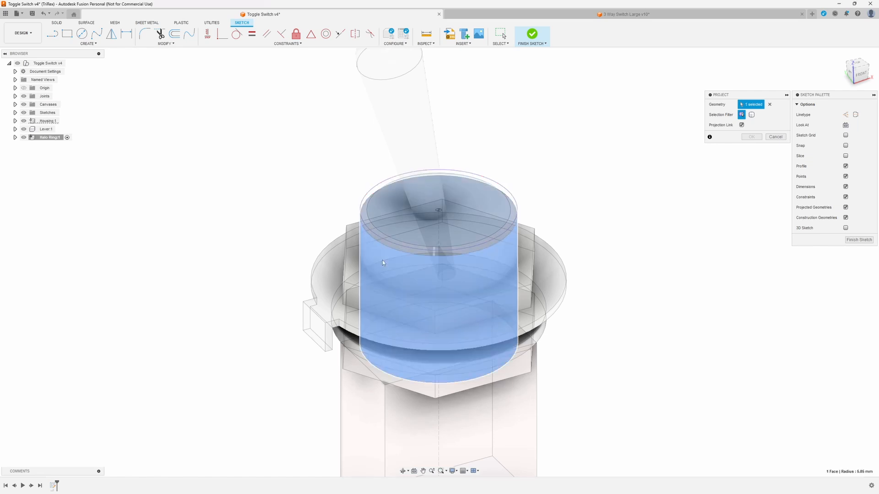
{"action": "left_click", "coordinate": [751, 137]}
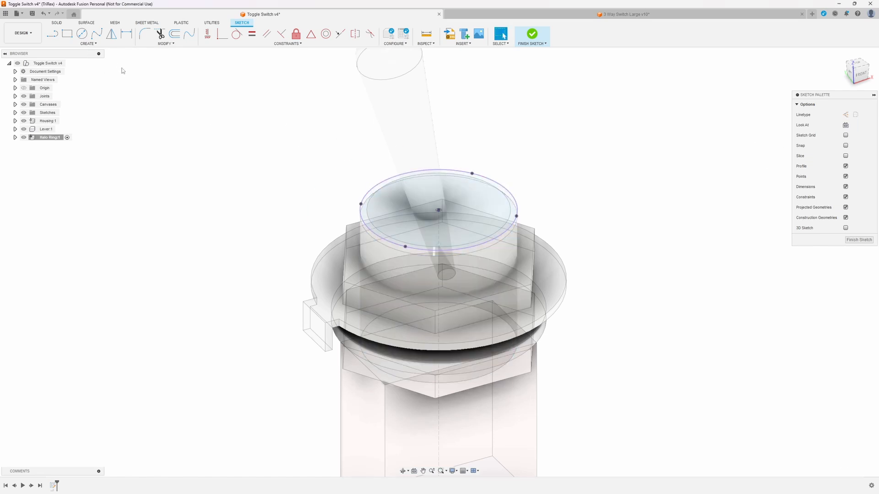
Offset the projected collar circle outward by 1 mm
{"action": "left_click", "coordinate": [174, 34]}
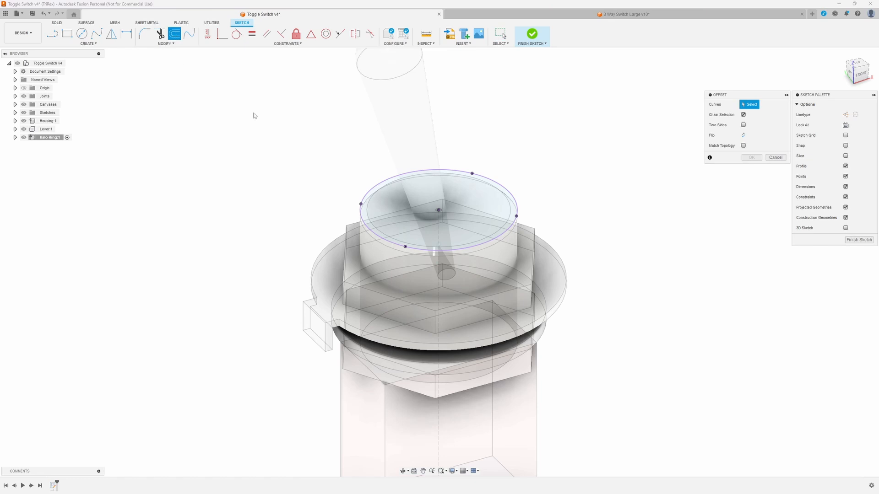
{"action": "left_click", "coordinate": [372, 191]}
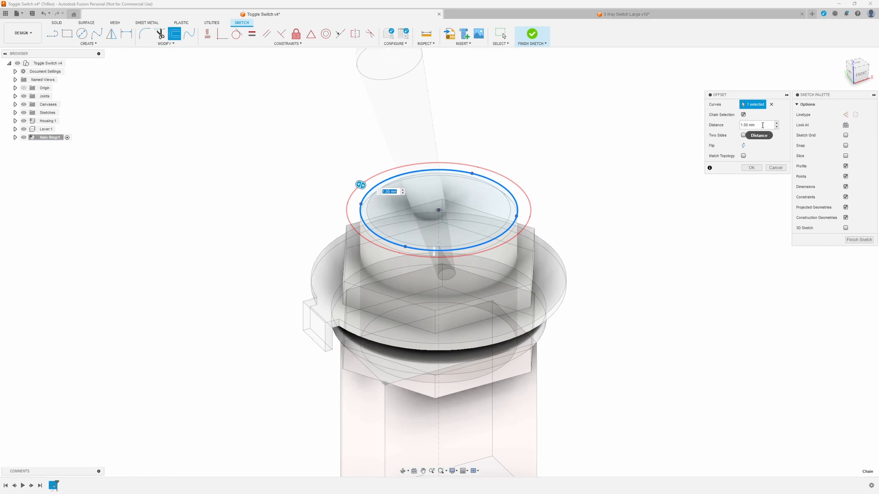
{"action": "left_click", "coordinate": [756, 124]}
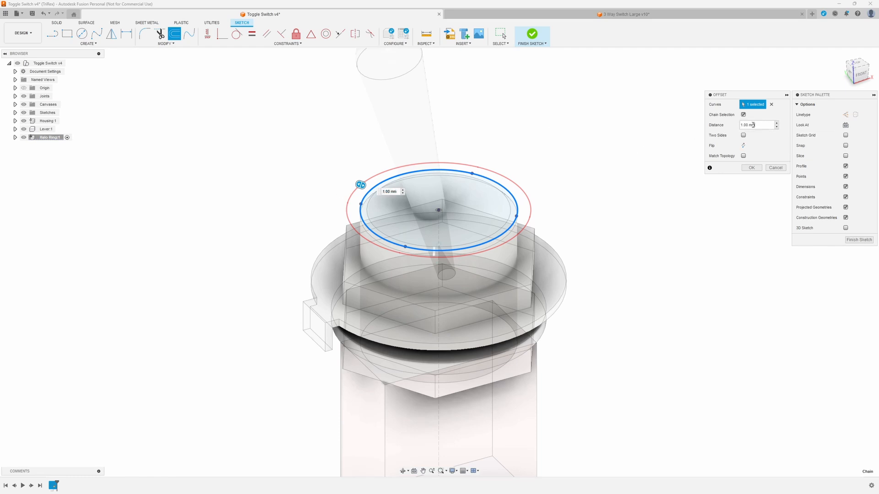
{"action": "left_click", "coordinate": [751, 168]}
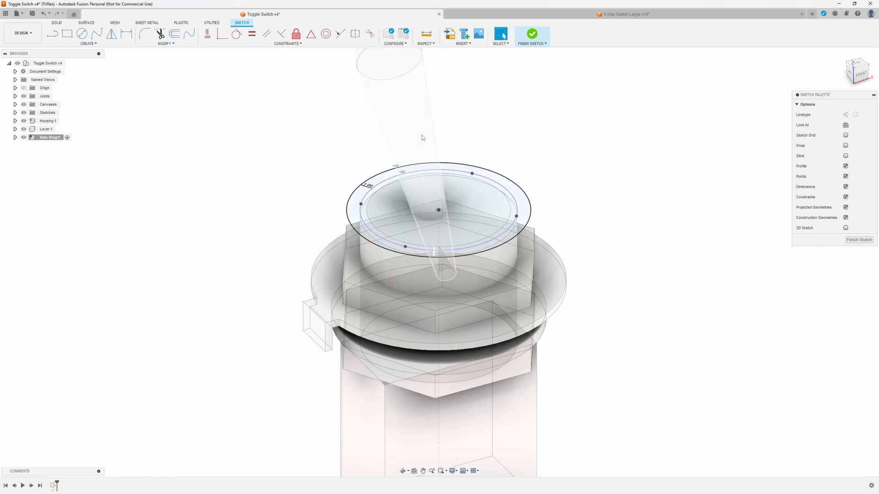
Offset the projected collar circle outward by 2 mm and finish the sketch
{"action": "left_click", "coordinate": [174, 35]}
{"action": "left_click", "coordinate": [357, 202]}
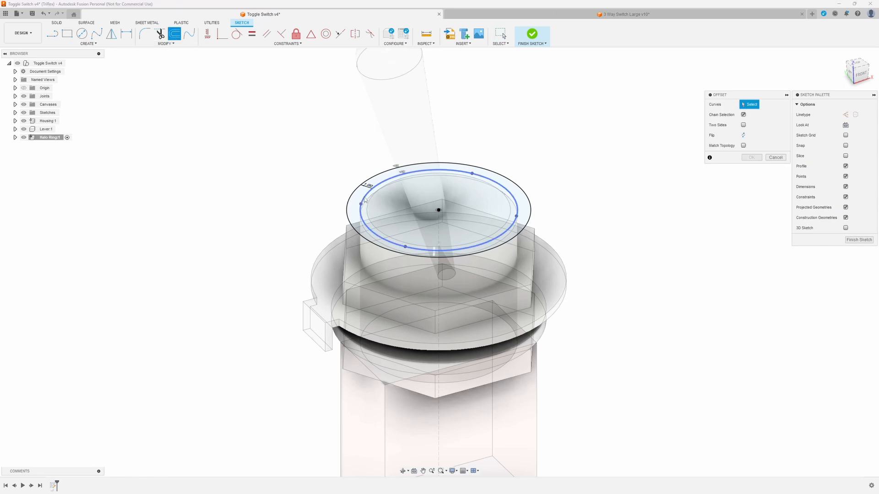
{"action": "left_click_drag", "start_coordinate": [760, 125], "coordinate": [663, 128]}
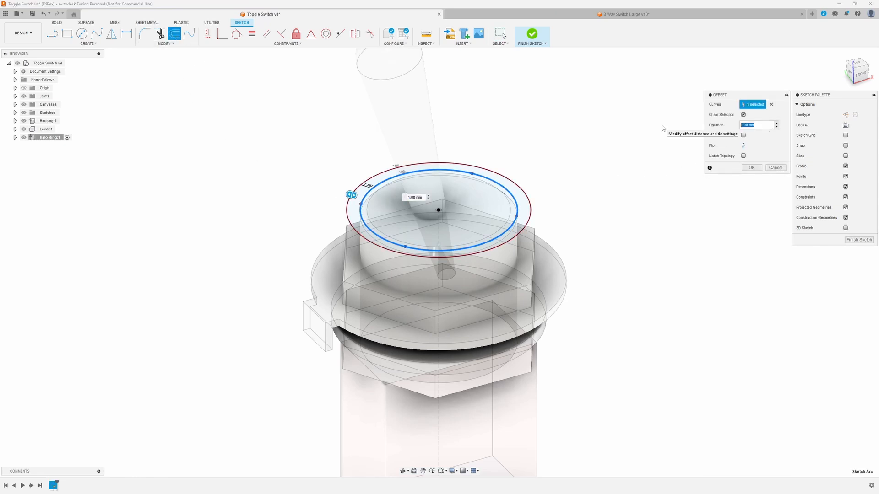
{"action": "type", "text": "2"}
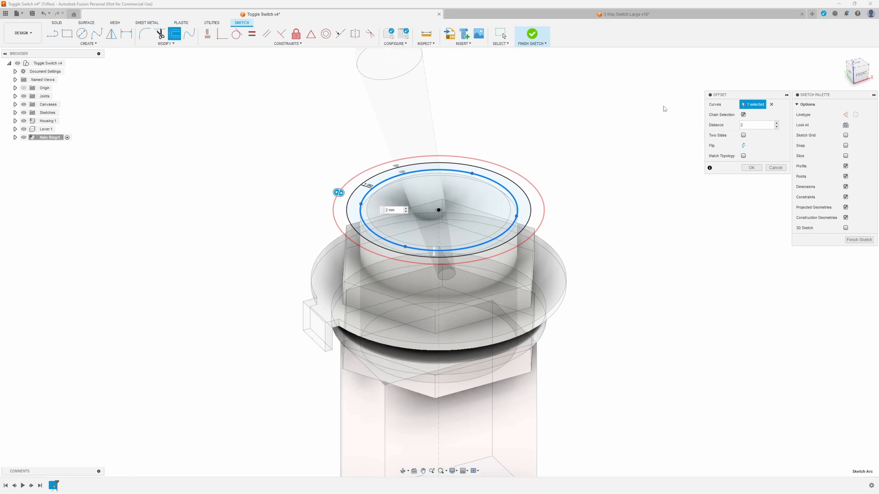
{"action": "left_click", "coordinate": [751, 167]}
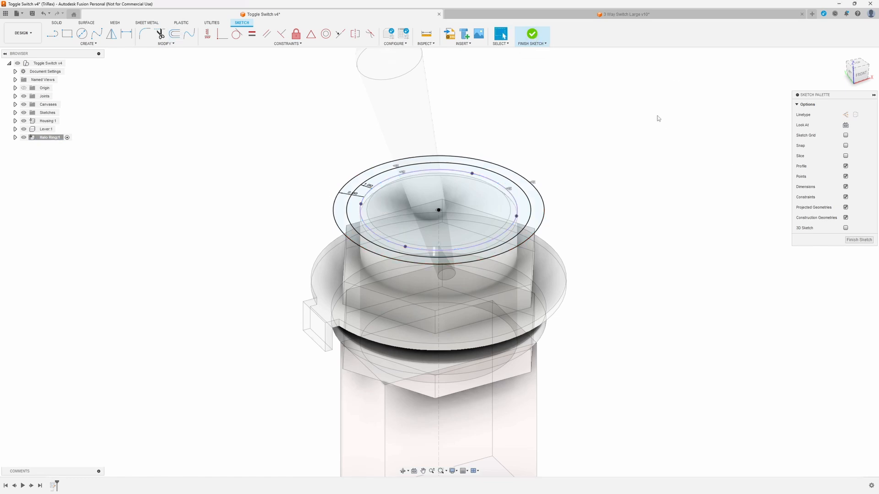
{"action": "left_click", "coordinate": [532, 34]}
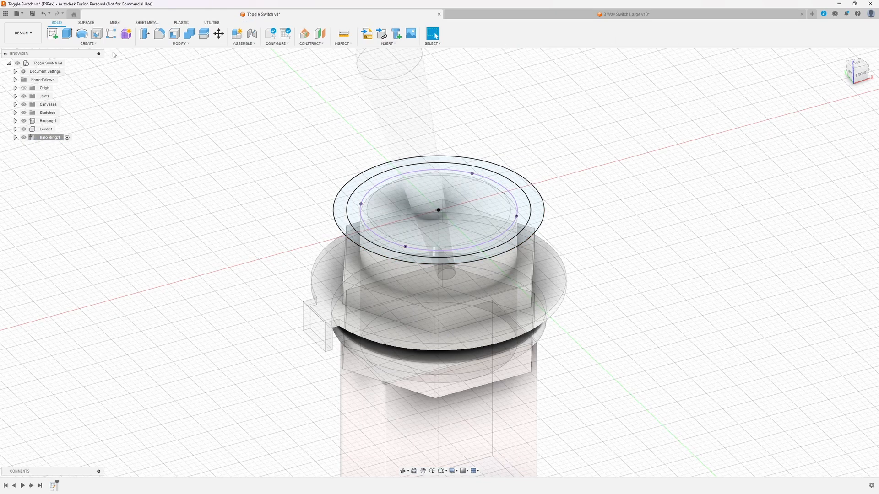
Extrude the ring profile between the collar circle and the 1 mm offset circle by -3.9 mm as a new body
{"action": "middle_click_drag", "start_coordinate": [179, 135], "coordinate": [187, 135], "text": "shift"}
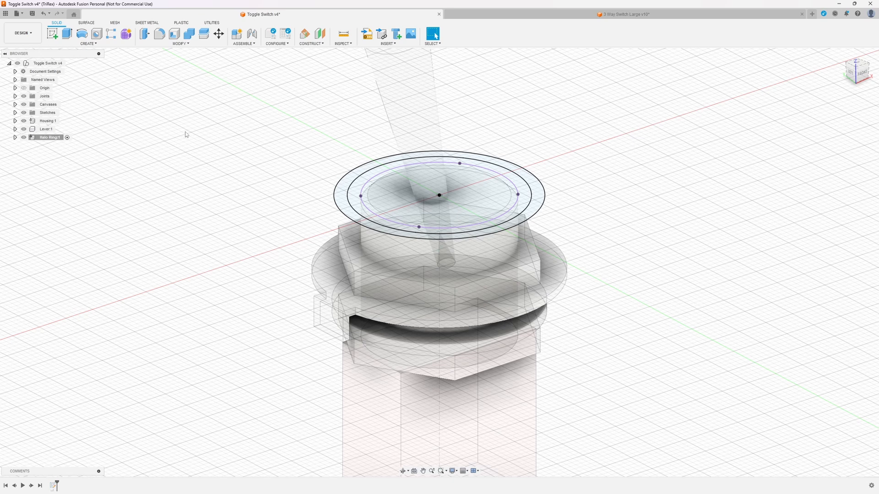
{"action": "left_click", "coordinate": [67, 34]}
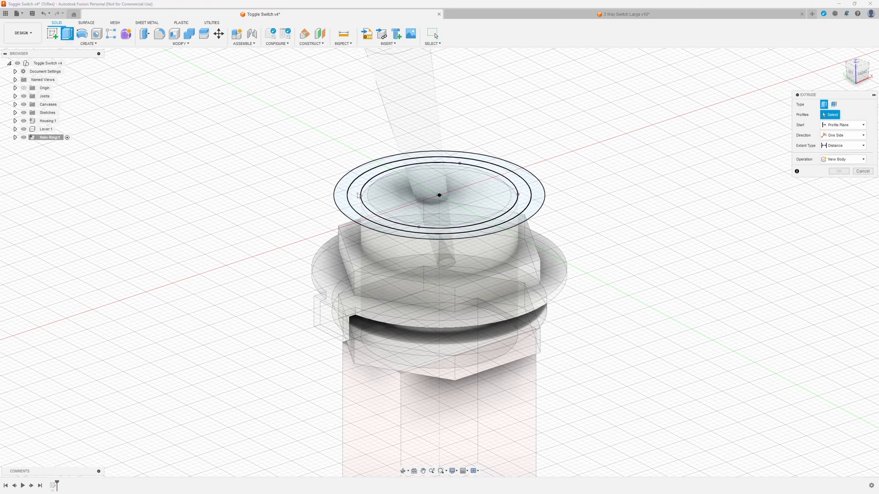
{"action": "left_click", "coordinate": [358, 191]}
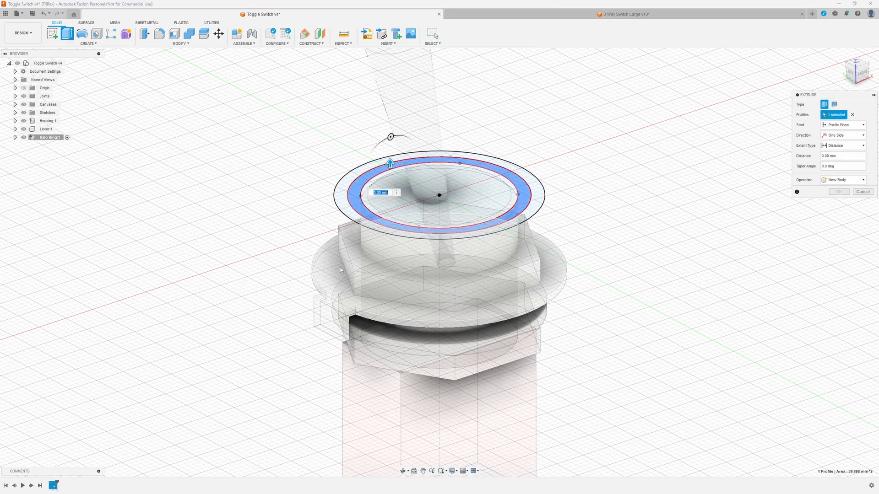
{"action": "scroll", "coordinate": [339, 263], "scroll_direction": "up", "scroll_amount": 4}
{"action": "middle_click_drag", "start_coordinate": [338, 263], "coordinate": [368, 215], "text": "shift"}
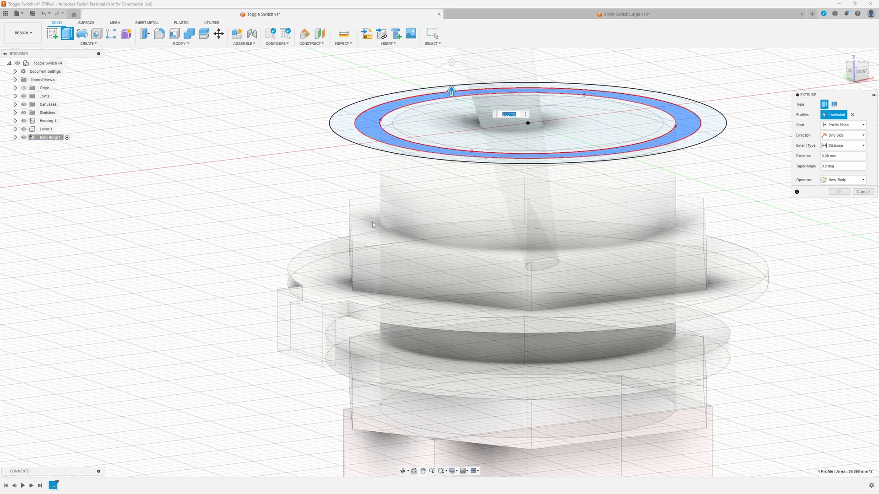
{"action": "type", "text": "-3.9"}
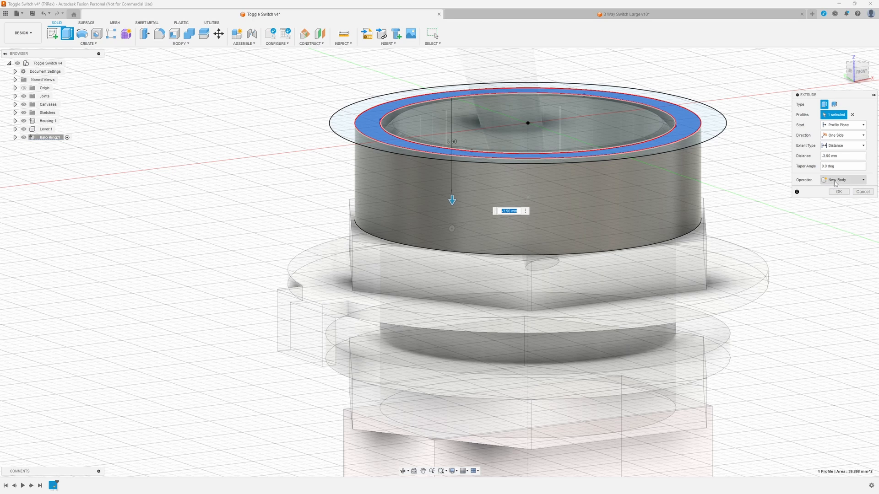
{"action": "left_click", "coordinate": [838, 192]}
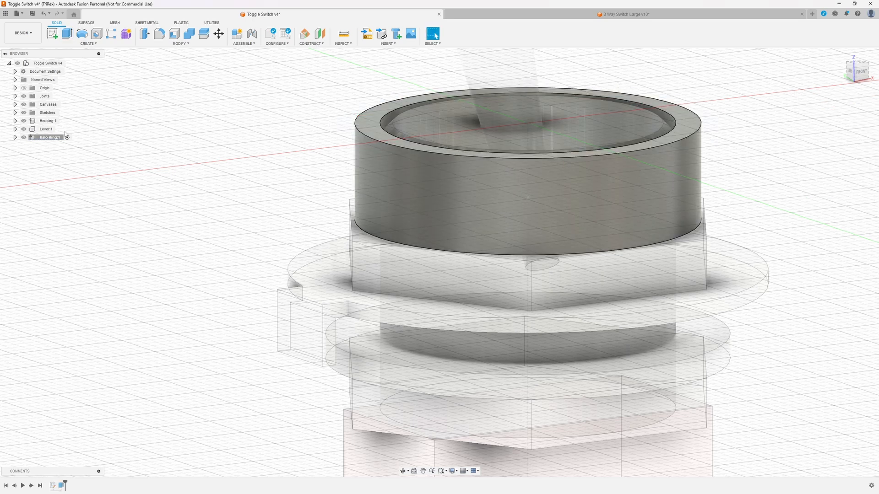
Make Sketch1 of the Halo Ring component visible again
{"action": "left_click", "coordinate": [15, 138]}
{"action": "left_click", "coordinate": [22, 162]}
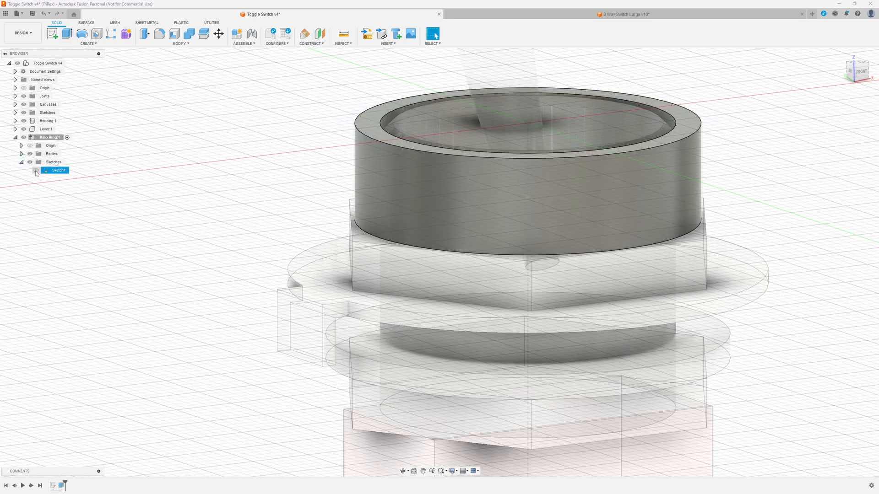
{"action": "left_click", "coordinate": [36, 170]}
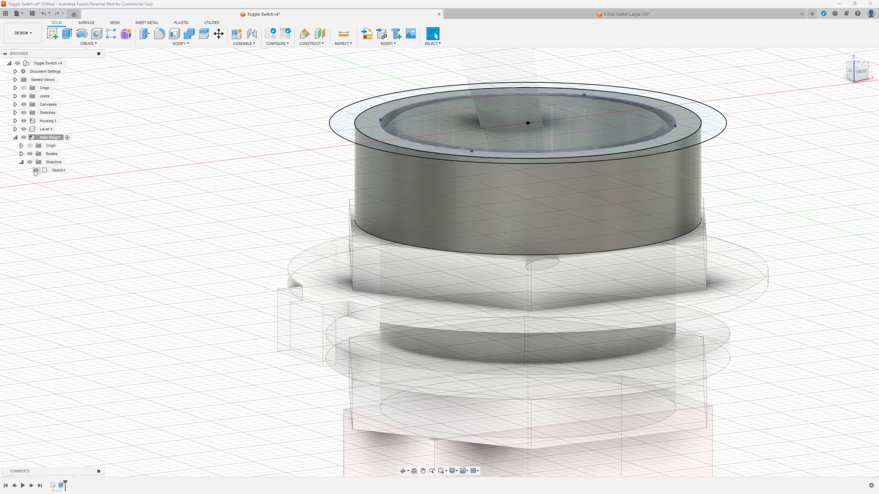
Extrude the outermost ring profile from a -2 mm start offset to the top face of the upper hex nut, joined to the ring body
{"action": "left_click", "coordinate": [67, 34]}
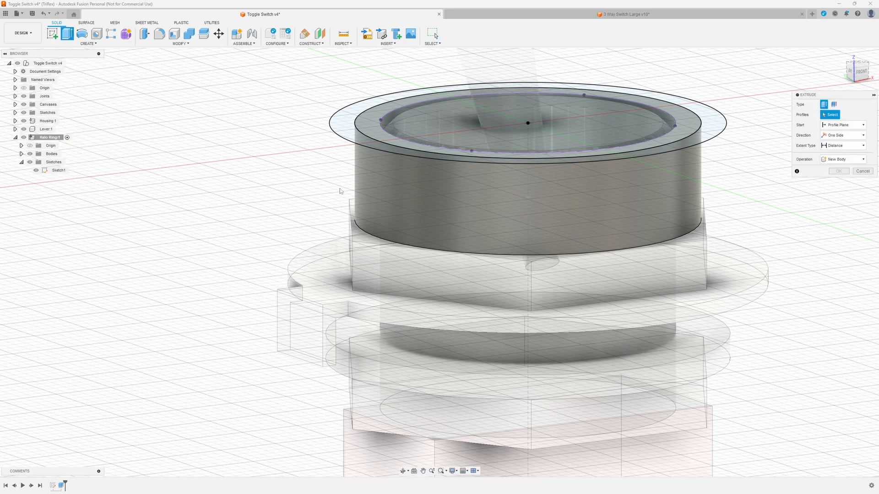
{"action": "left_click", "coordinate": [347, 121]}
{"action": "left_click", "coordinate": [842, 125]}
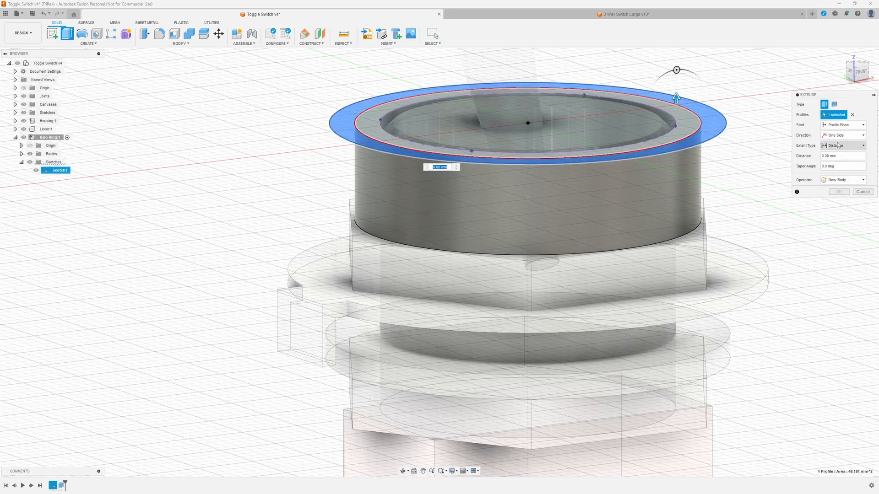
{"action": "left_click", "coordinate": [834, 140]}
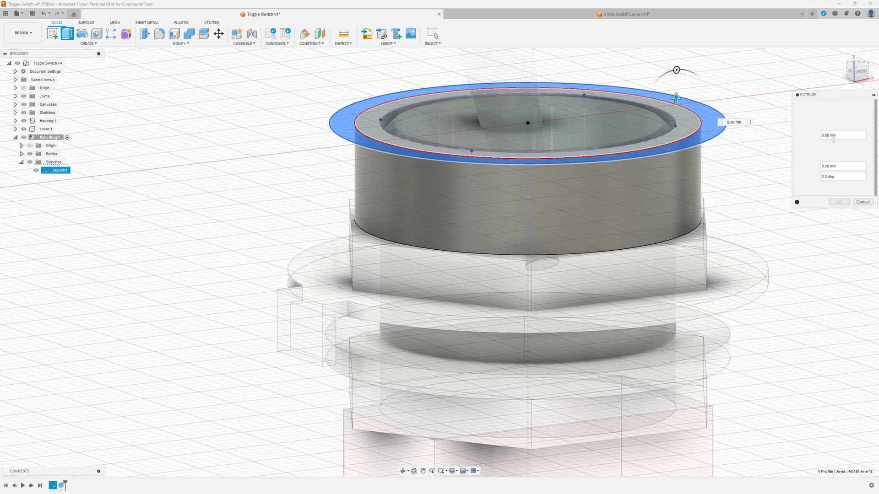
{"action": "type", "text": "-2"}
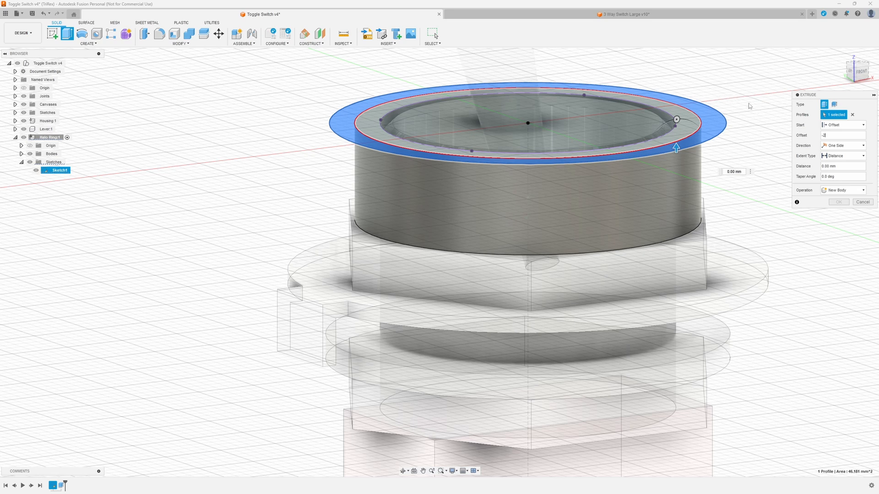
{"action": "left_click", "coordinate": [849, 157]}
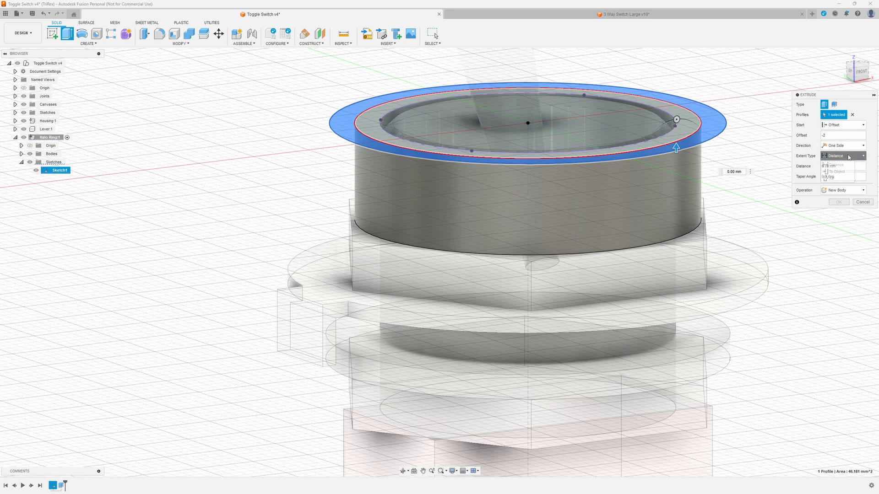
{"action": "left_click", "coordinate": [842, 171]}
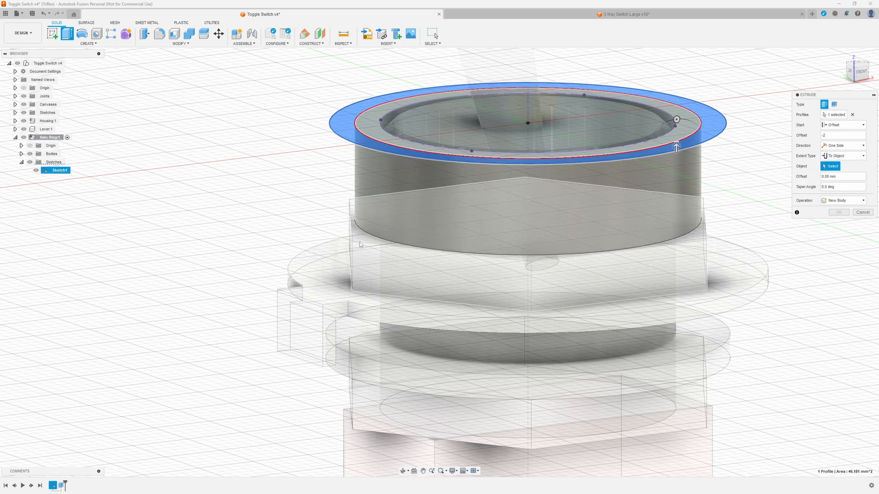
{"action": "scroll", "coordinate": [357, 241], "scroll_direction": "up", "scroll_amount": 4}
{"action": "left_click", "coordinate": [362, 239]}
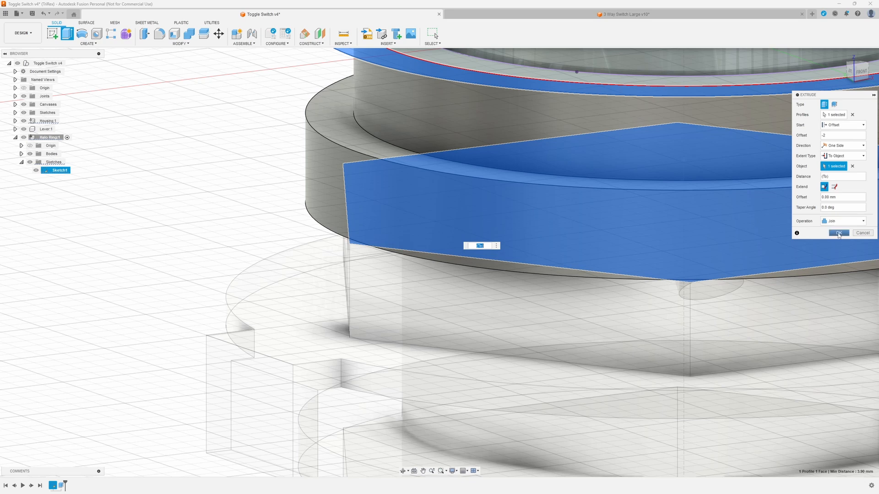
{"action": "left_click", "coordinate": [839, 233]}
{"action": "scroll", "coordinate": [299, 198], "scroll_direction": "down", "scroll_amount": 5}
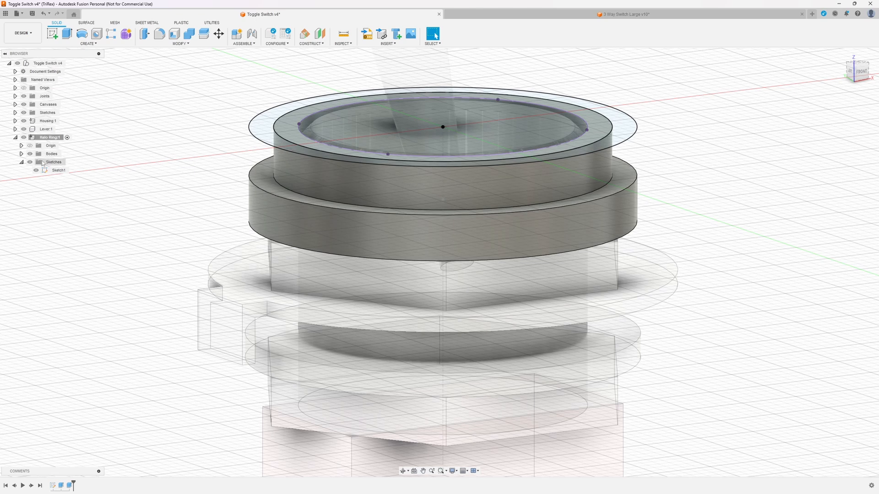
Rename the Halo Ring component's body as Halo
{"action": "left_click", "coordinate": [21, 154]}
{"action": "right_click", "coordinate": [55, 163]}
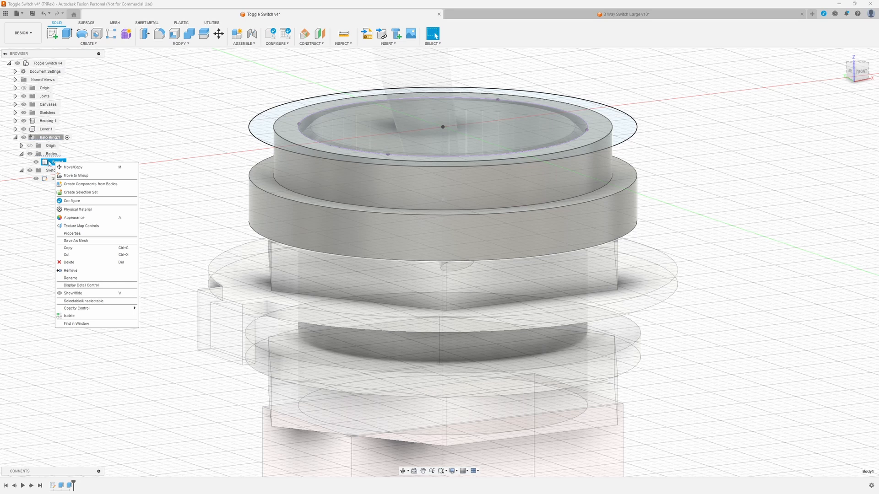
{"action": "left_click", "coordinate": [49, 163]}
{"action": "double_click", "coordinate": [59, 163]}
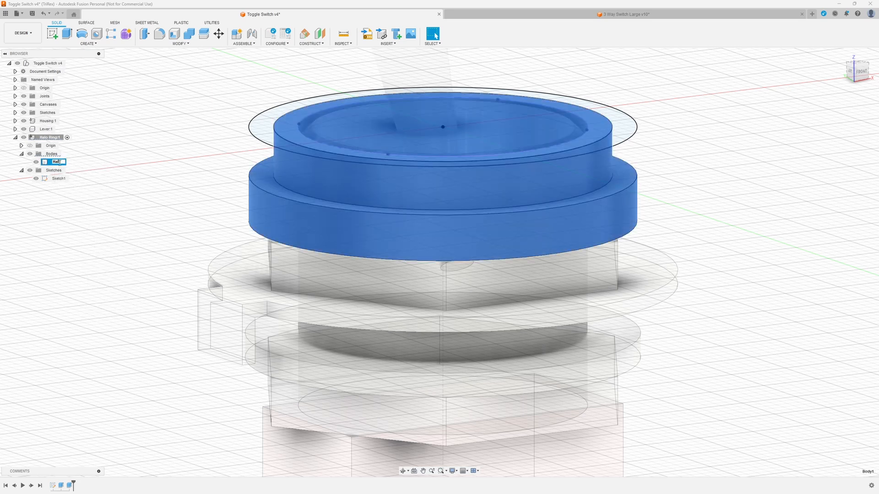
Search the appearance library for glass and apply Glass - Frosted to the Halo body
{"action": "right_click", "coordinate": [60, 165]}
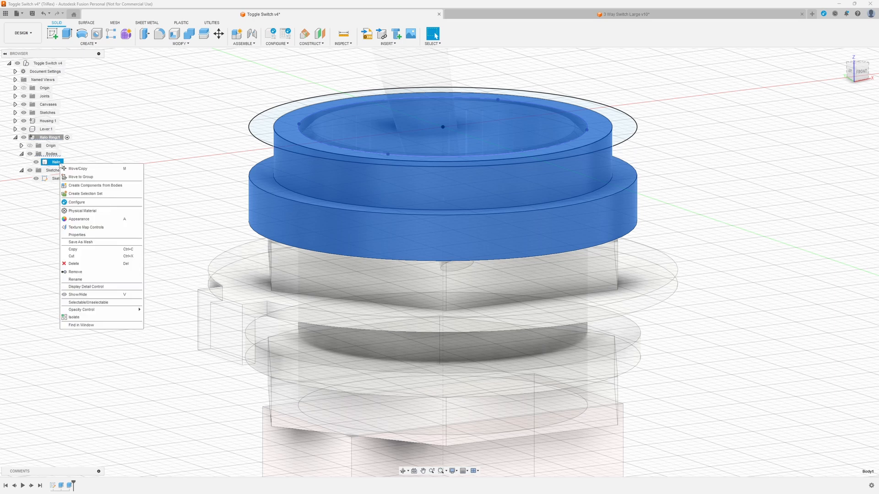
{"action": "left_click", "coordinate": [81, 218]}
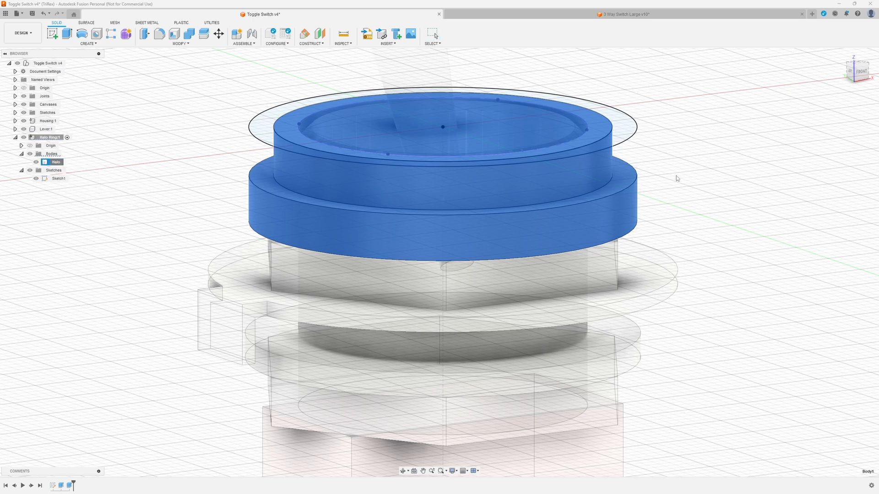
{"action": "left_click", "coordinate": [764, 202]}
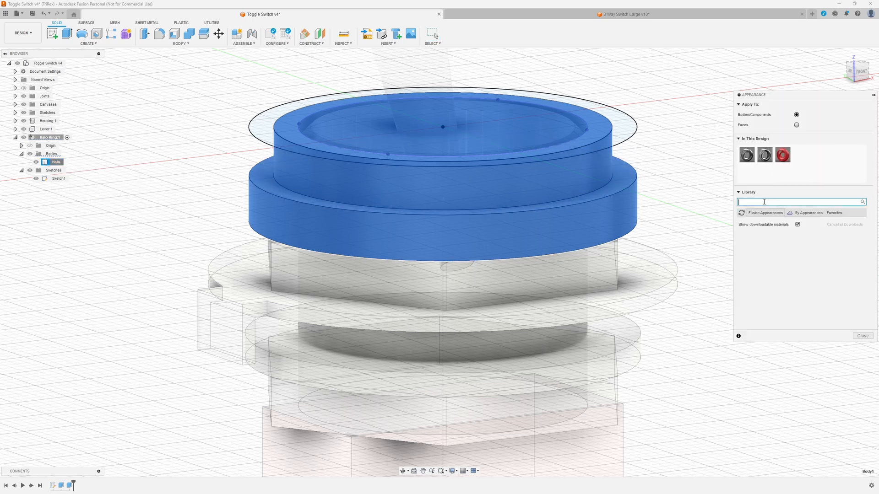
{"action": "type", "text": "glass"}
{"action": "key", "text": "Return"}
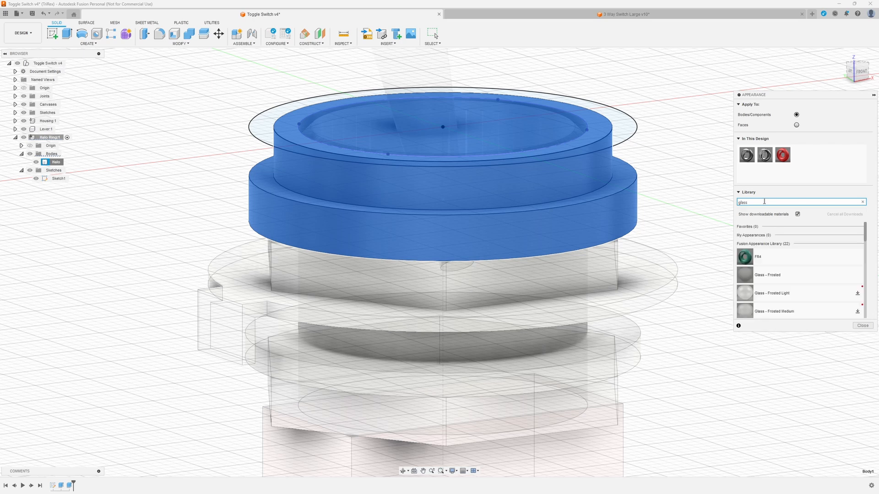
{"action": "left_click_drag", "start_coordinate": [790, 277], "coordinate": [58, 163]}
{"action": "middle_click_drag", "start_coordinate": [288, 198], "coordinate": [316, 195], "text": "shift"}
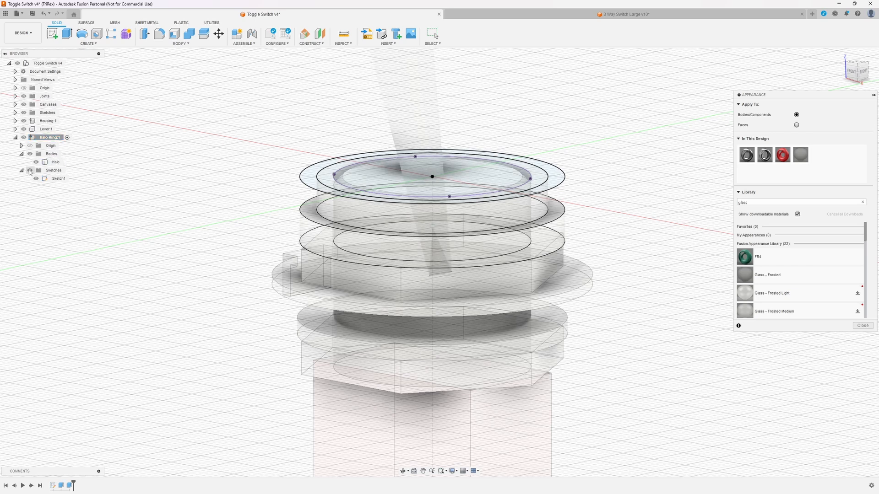
Try to hide the Halo Ring's sketches, collapse the component and close the appearance settings
{"action": "left_click", "coordinate": [30, 171]}
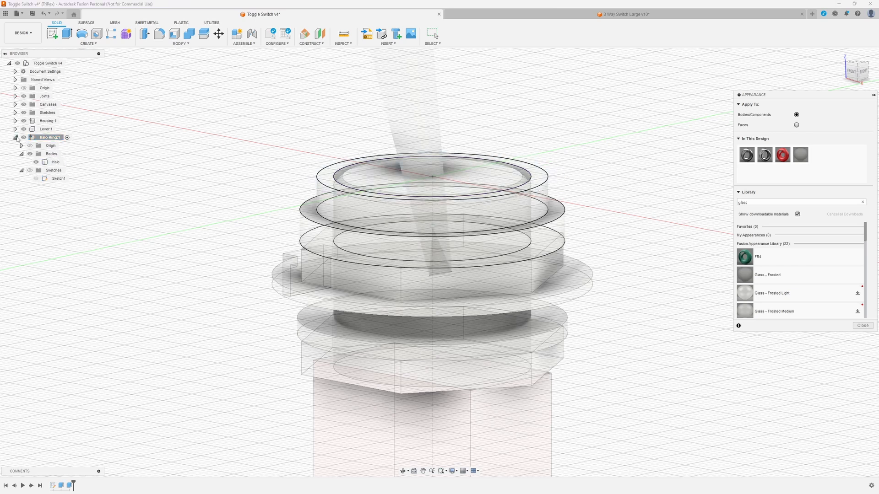
{"action": "left_click", "coordinate": [16, 137]}
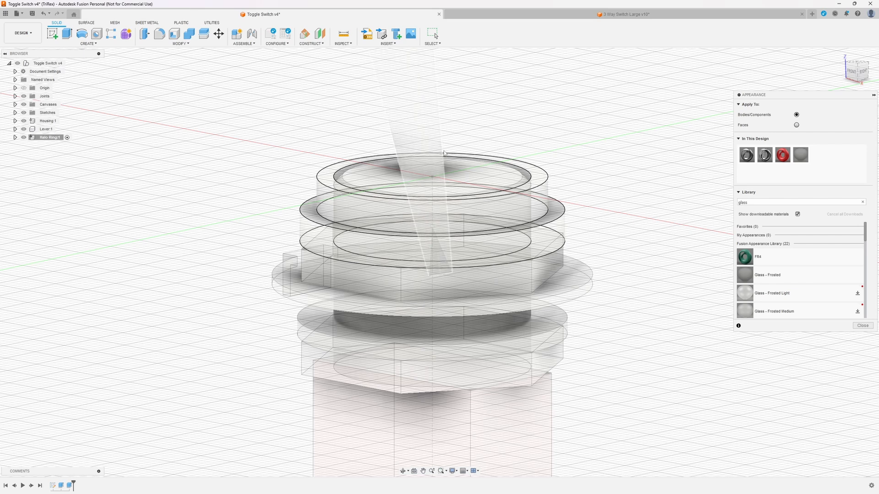
{"action": "key", "text": "Escape"}
Create an internal standard component named Add under the top-level Toggle Switch assembly and activate it
{"action": "scroll", "coordinate": [497, 133], "scroll_direction": "down", "scroll_amount": 3}
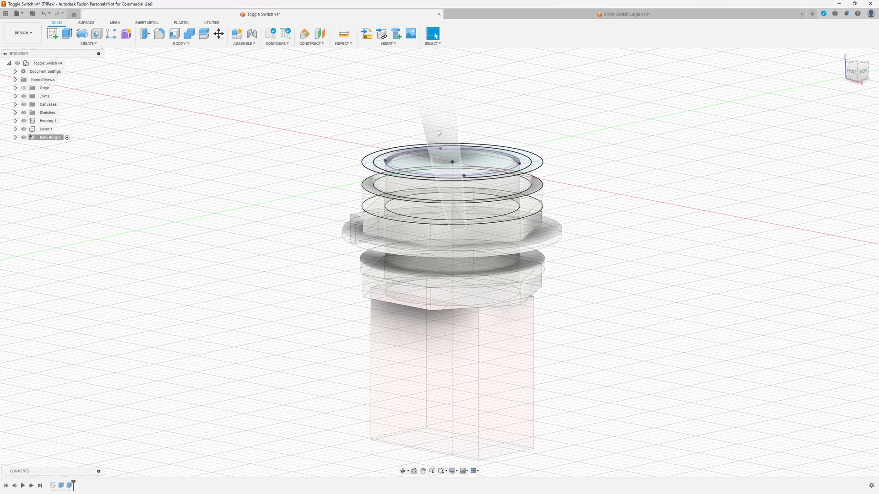
{"action": "middle_click_drag", "start_coordinate": [261, 212], "coordinate": [279, 217], "text": "shift"}
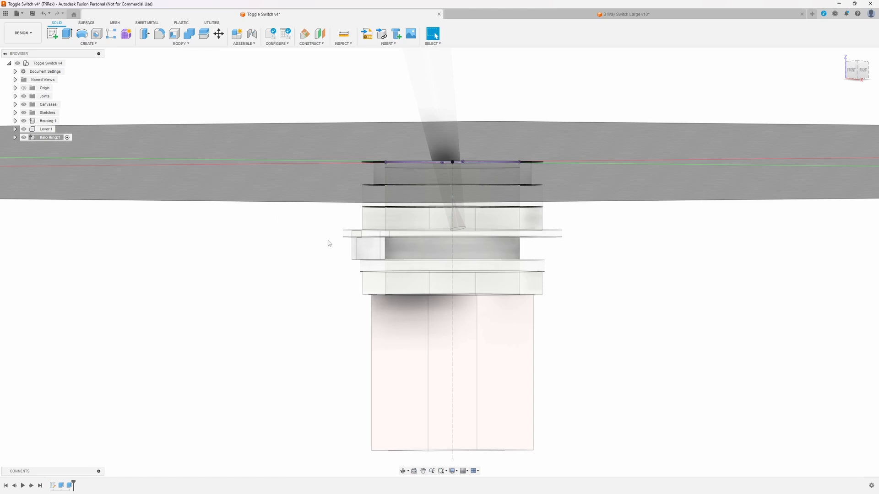
{"action": "middle_click_drag", "start_coordinate": [328, 242], "coordinate": [373, 250], "text": "shift"}
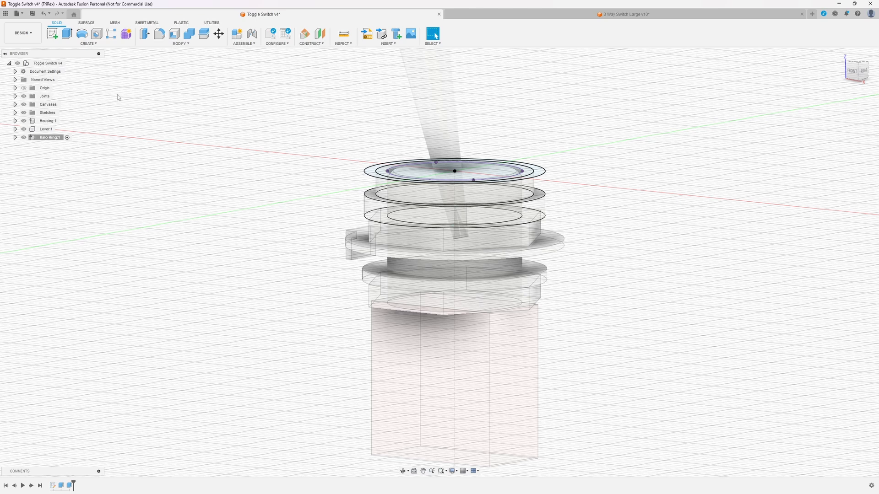
{"action": "right_click", "coordinate": [44, 64]}
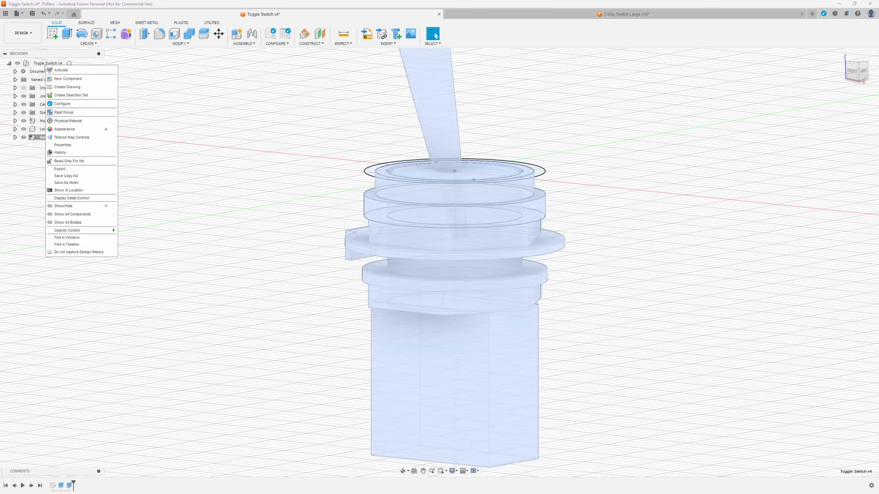
{"action": "left_click", "coordinate": [67, 79]}
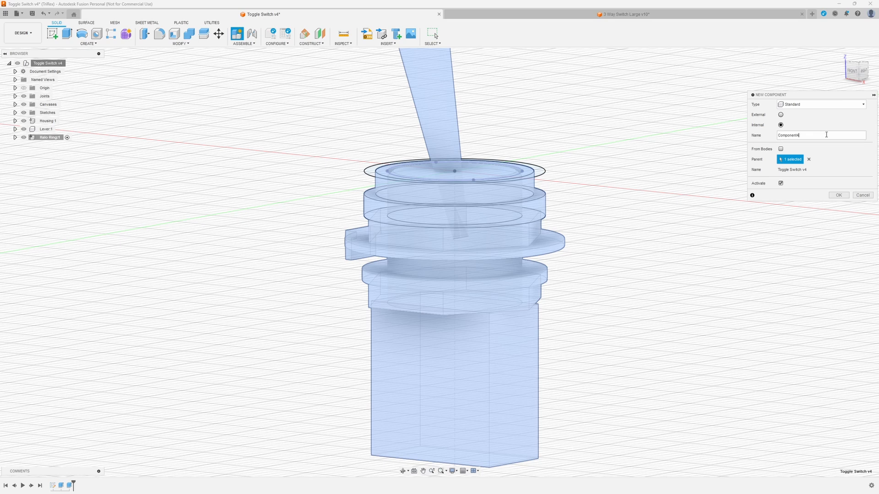
{"action": "left_click_drag", "start_coordinate": [826, 134], "coordinate": [712, 140]}
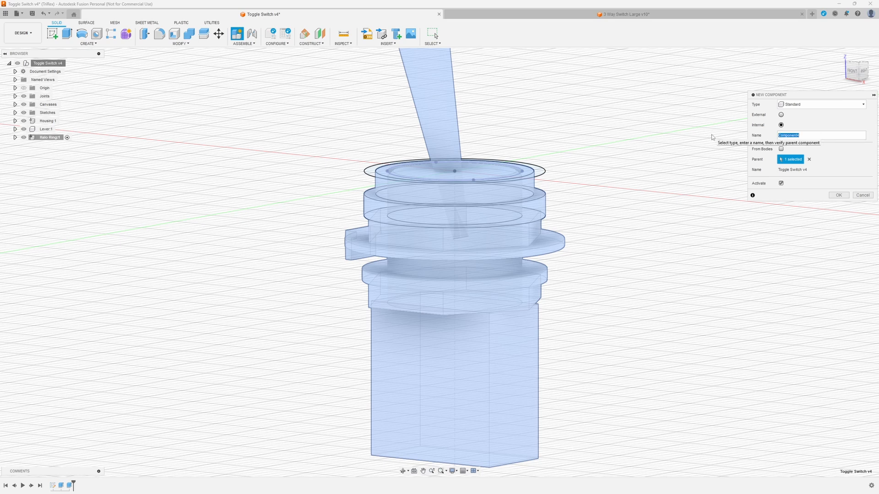
{"action": "type", "text": "Add"}
{"action": "left_click", "coordinate": [839, 195]}
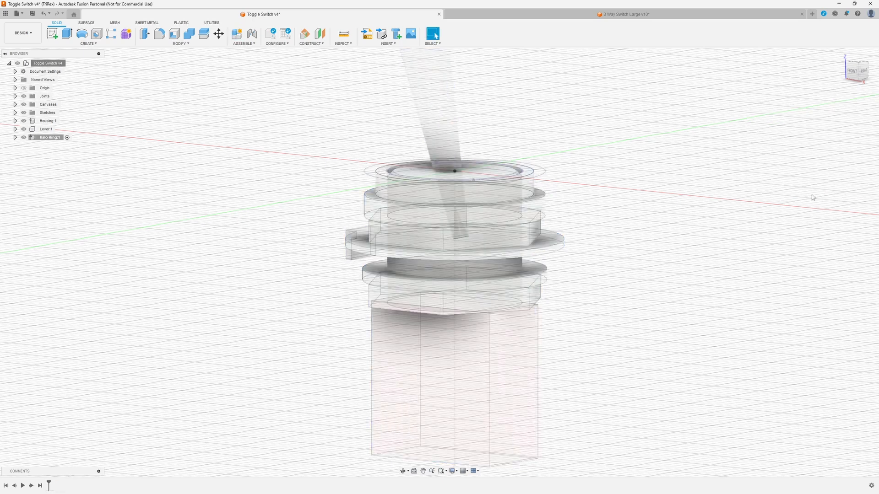
Ground the Add component to its parent
{"action": "right_click", "coordinate": [44, 145]}
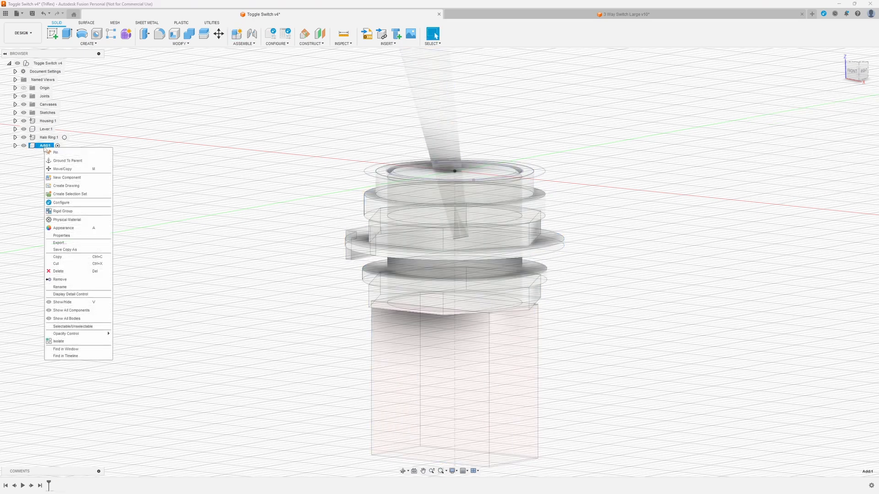
{"action": "left_click", "coordinate": [71, 161]}
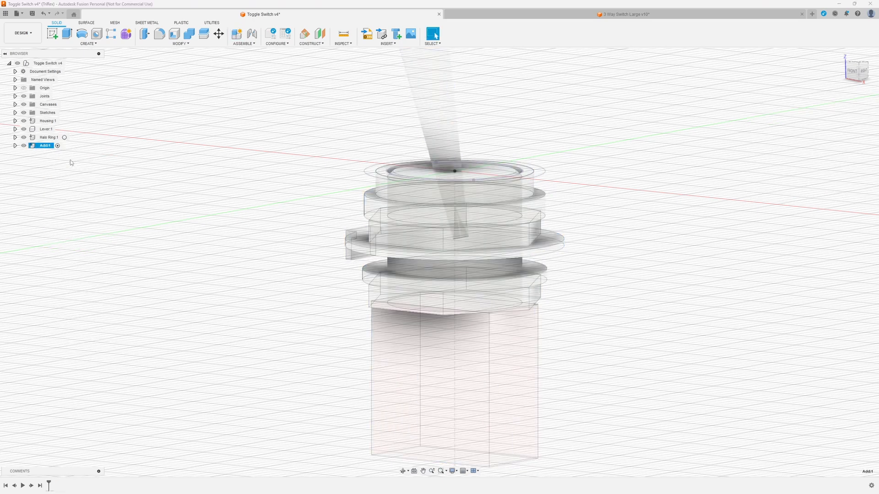
{"action": "left_click", "coordinate": [71, 180]}
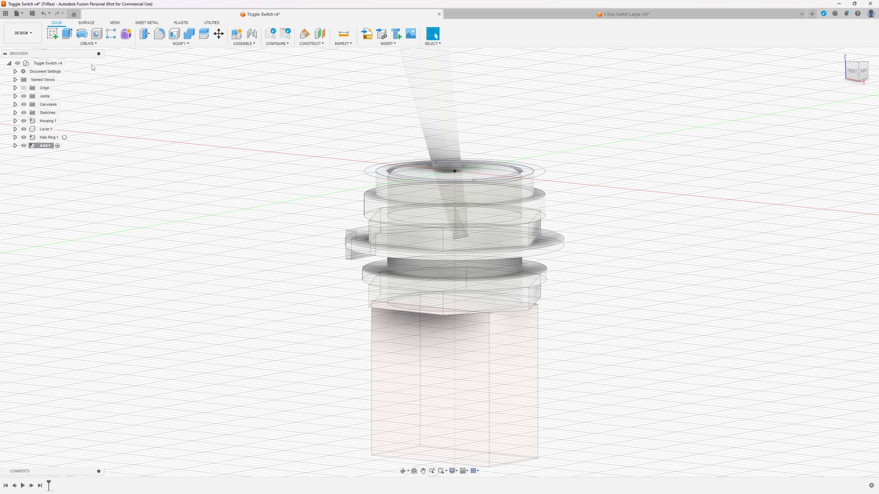
Start a sketch in the Add component on the top face of the washer sitting on the lower hex nut
{"action": "left_click", "coordinate": [52, 35]}
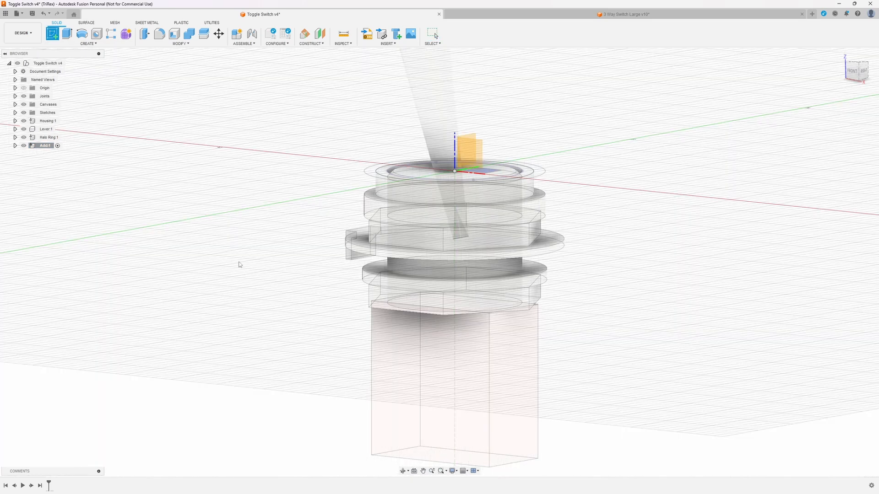
{"action": "scroll", "coordinate": [276, 247], "scroll_direction": "up", "scroll_amount": 4}
{"action": "mouse_move", "coordinate": [386, 314]}
{"action": "middle_mouse_down", "text": "shift"}
{"action": "mouse_move", "coordinate": [398, 315]}
{"action": "mouse_move", "coordinate": [391, 323]}
{"action": "middle_mouse_up", "text": "shift"}
{"action": "mouse_move", "coordinate": [452, 285]}
{"action": "middle_mouse_down", "text": "shift"}
{"action": "mouse_move", "coordinate": [412, 273]}
{"action": "mouse_move", "coordinate": [442, 264]}
{"action": "mouse_move", "coordinate": [442, 336]}
{"action": "mouse_move", "coordinate": [450, 308]}
{"action": "middle_mouse_up", "text": "shift"}
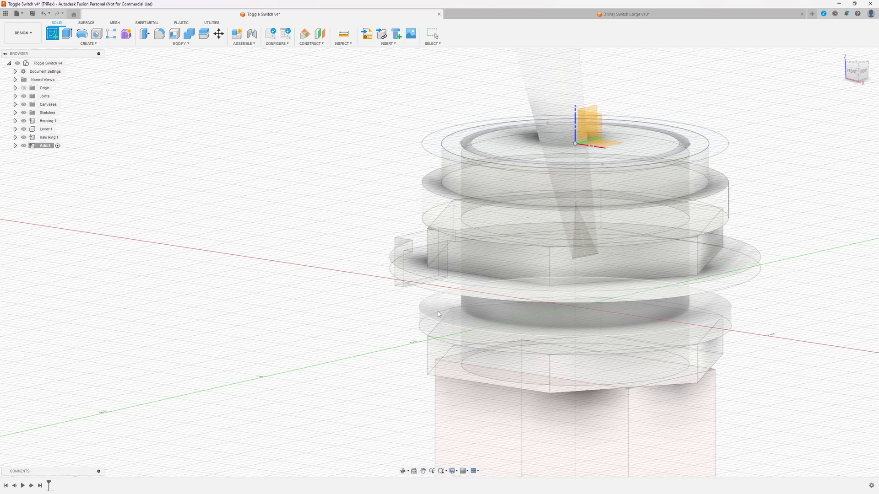
{"action": "left_click", "coordinate": [440, 302]}
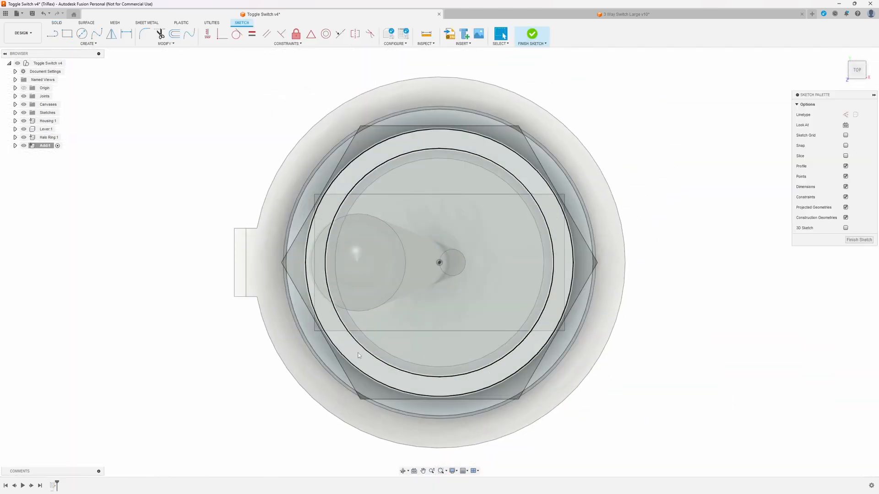
Project the central barrel's cylindrical face, the lower washer's outer edge and the tabbed washer's top face into the sketch, keeping the projection link
{"action": "middle_click_drag", "start_coordinate": [353, 327], "coordinate": [348, 248], "text": "shift"}
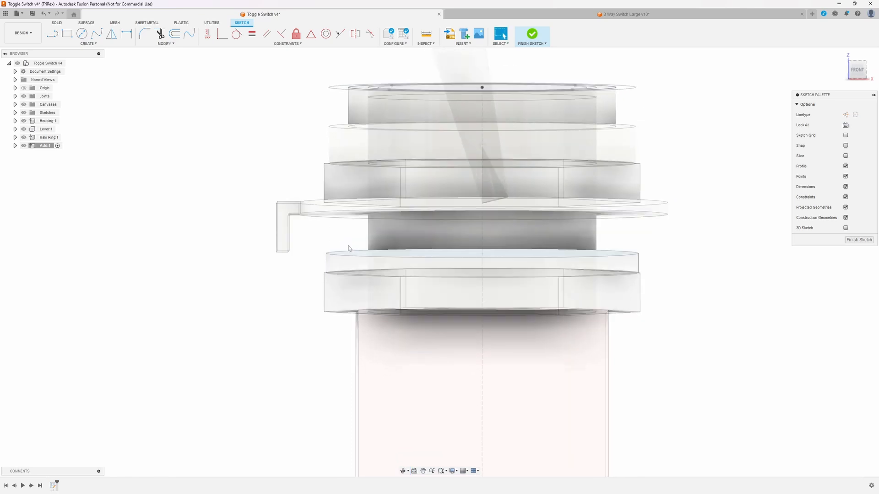
{"action": "left_click", "coordinate": [89, 44]}
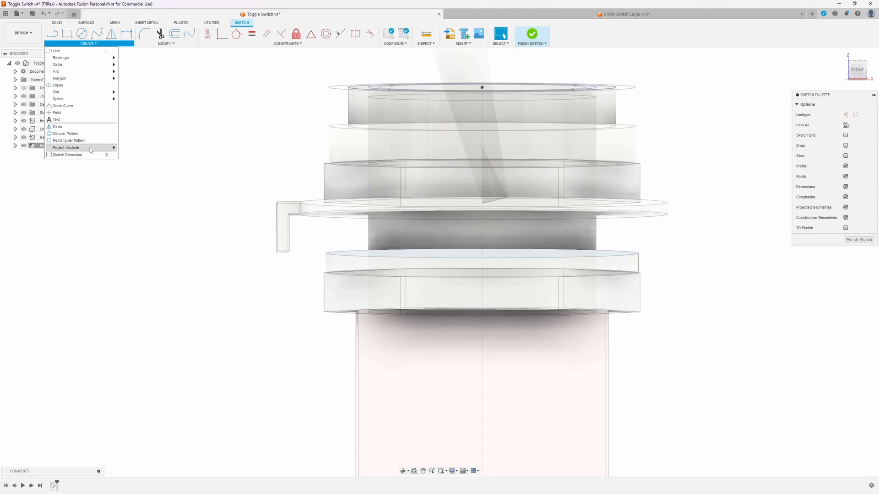
{"action": "mouse_move", "coordinate": [101, 151]}
{"action": "left_click", "coordinate": [130, 148]}
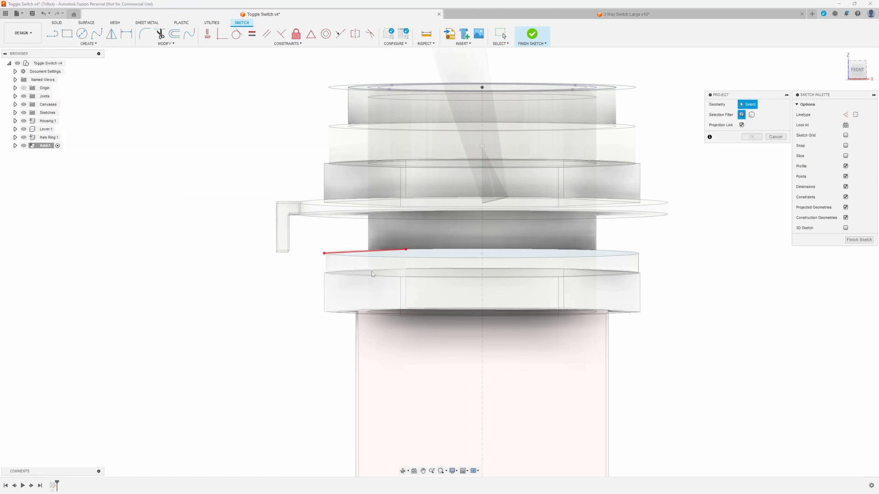
{"action": "middle_click_drag", "start_coordinate": [361, 247], "coordinate": [360, 254], "text": "shift"}
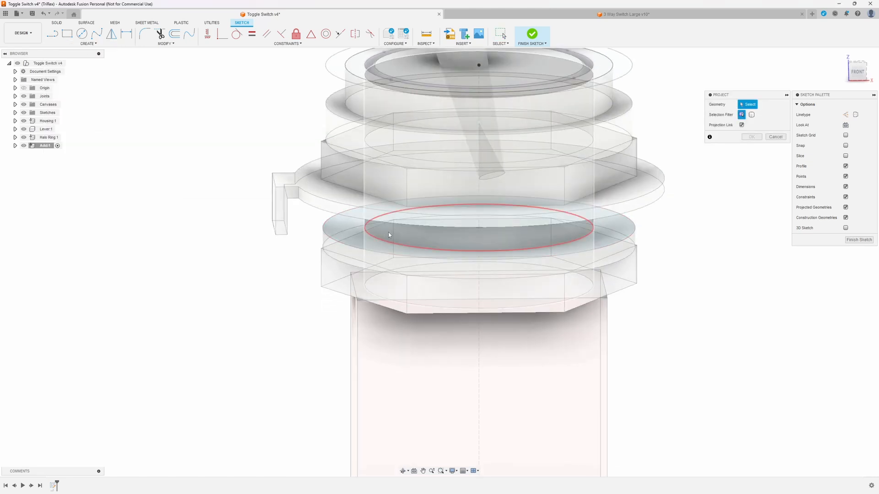
{"action": "left_click", "coordinate": [397, 234]}
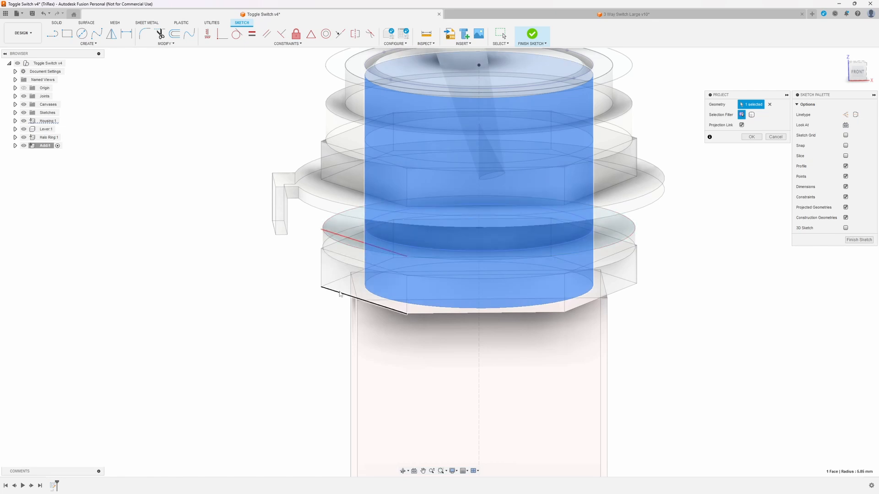
{"action": "scroll", "coordinate": [330, 288], "scroll_direction": "up", "scroll_amount": 2}
{"action": "scroll", "coordinate": [320, 287], "scroll_direction": "down", "scroll_amount": 3}
{"action": "middle_click_drag", "start_coordinate": [319, 288], "coordinate": [320, 244], "text": "shift"}
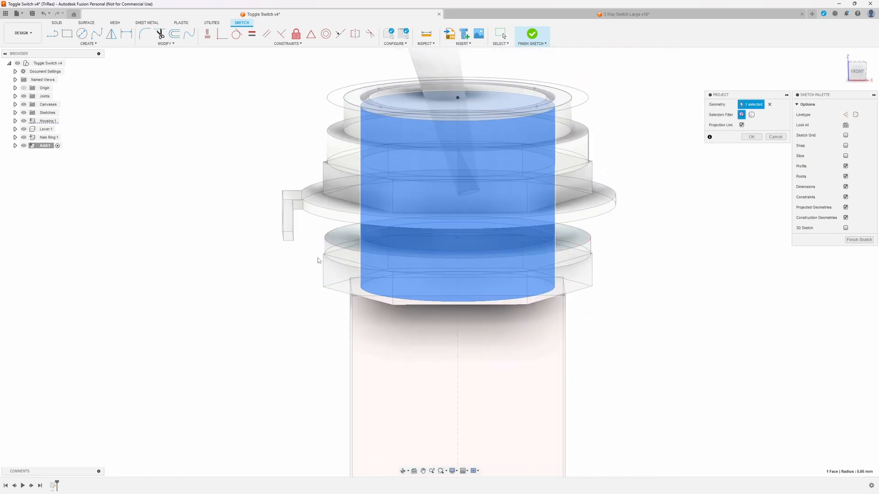
{"action": "left_click", "coordinate": [328, 244]}
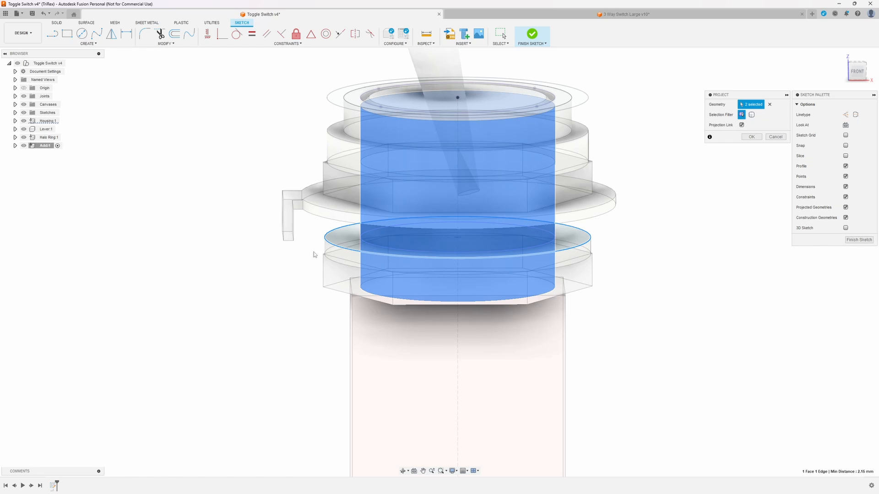
{"action": "middle_click_drag", "start_coordinate": [314, 255], "coordinate": [307, 228], "text": "shift"}
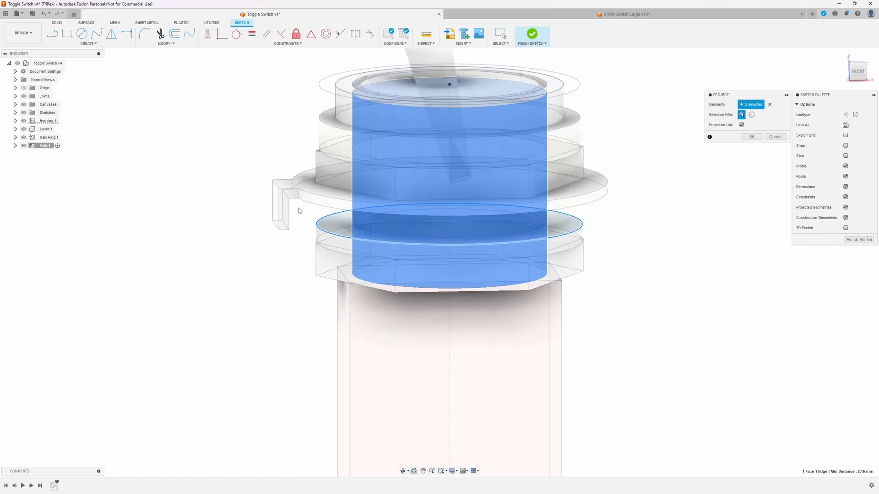
{"action": "left_click", "coordinate": [302, 185]}
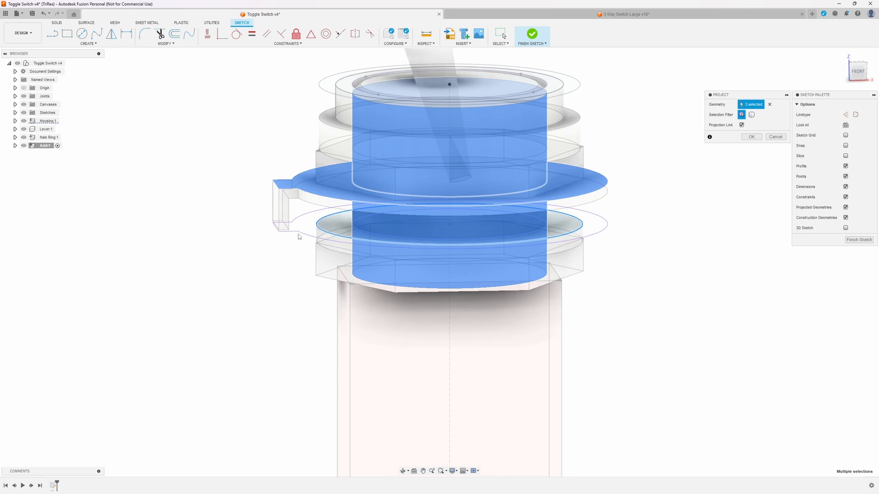
{"action": "middle_click_drag", "start_coordinate": [326, 167], "coordinate": [327, 176], "text": "shift"}
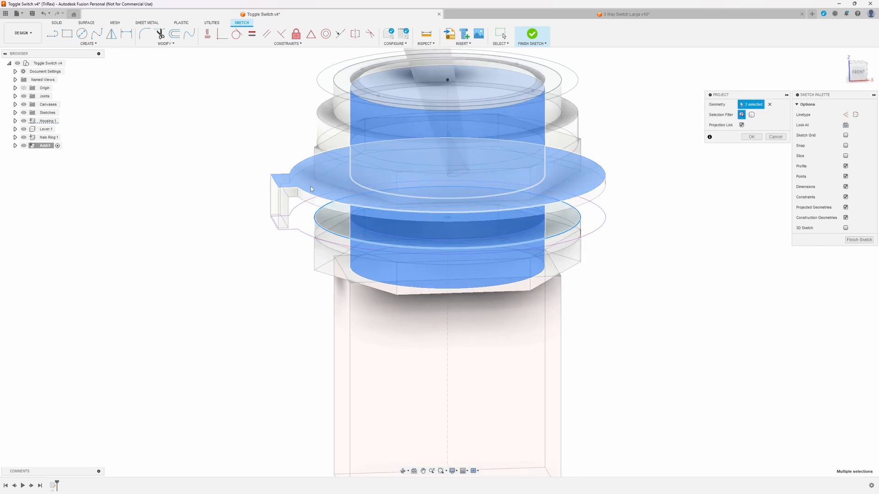
{"action": "left_click", "coordinate": [751, 136]}
Sketch a circle about 23.8 mm in diameter, centred on the barrel axis and enclosing the projected tabbed washer outline
{"action": "middle_click_drag", "start_coordinate": [337, 222], "coordinate": [447, 222], "text": "shift"}
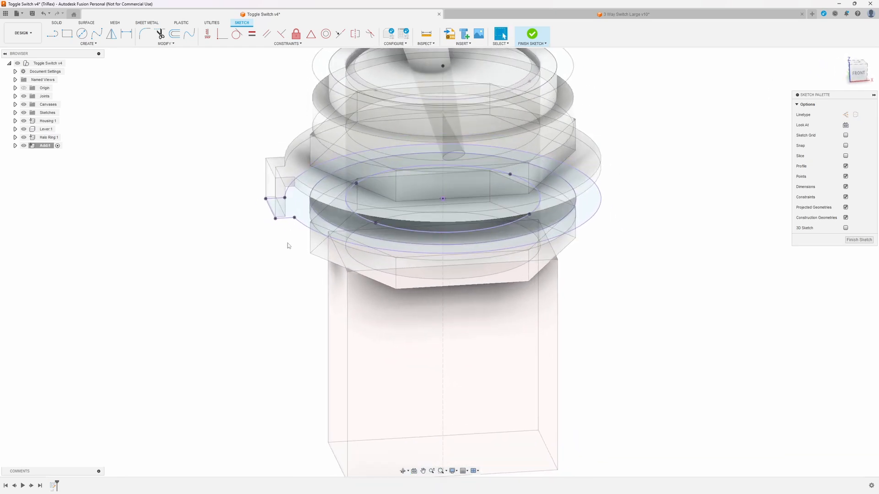
{"action": "middle_click_drag", "start_coordinate": [341, 265], "coordinate": [339, 253], "text": "shift"}
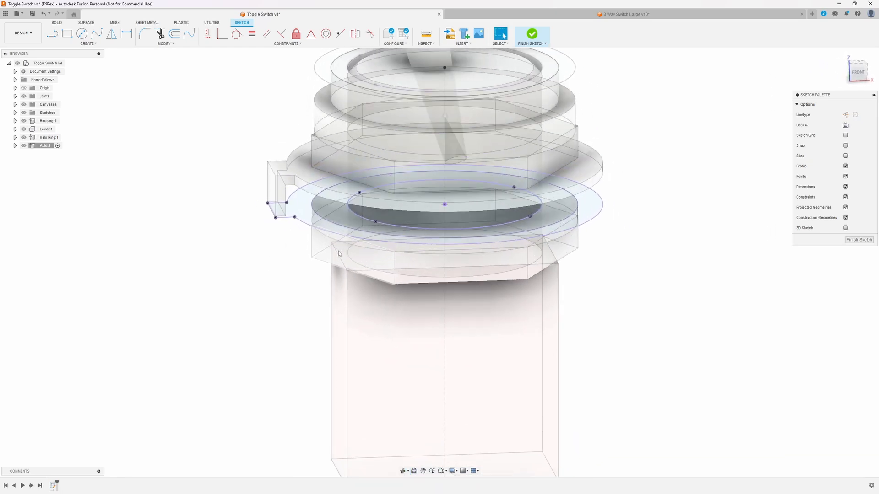
{"action": "left_click", "coordinate": [82, 33]}
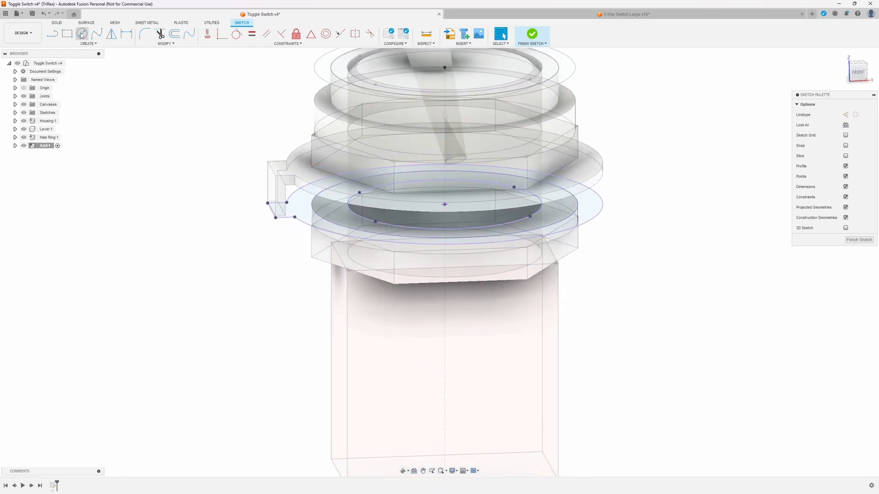
{"action": "left_click", "coordinate": [444, 205]}
{"action": "left_click", "coordinate": [637, 220]}
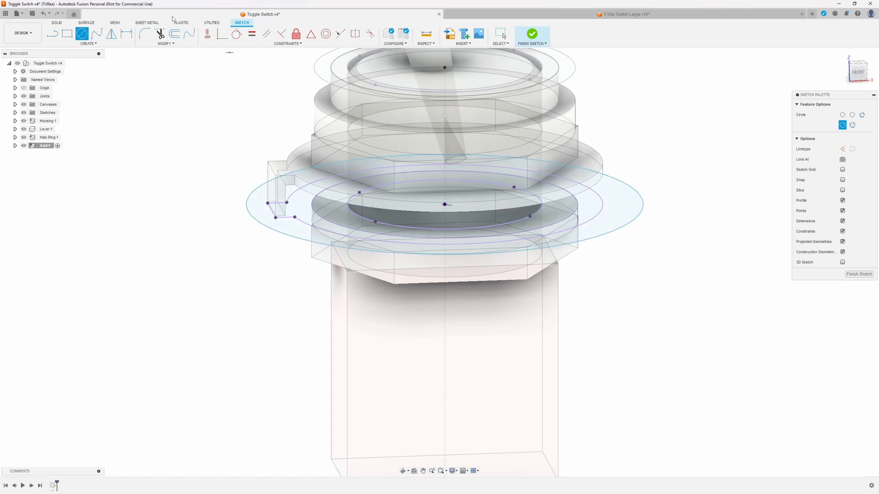
Dimension the gap between the new circle and the projected tabbed washer's round edge to 2.5 mm and finish the sketch
{"action": "left_click", "coordinate": [126, 33]}
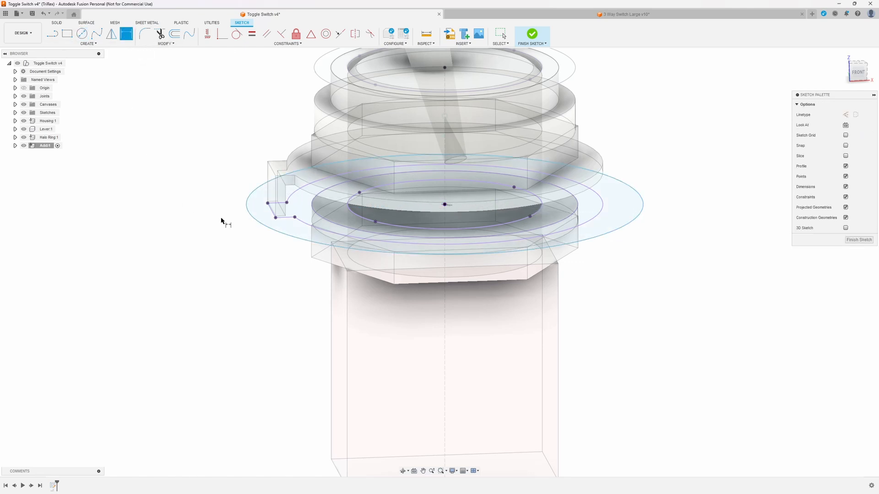
{"action": "left_click", "coordinate": [279, 234]}
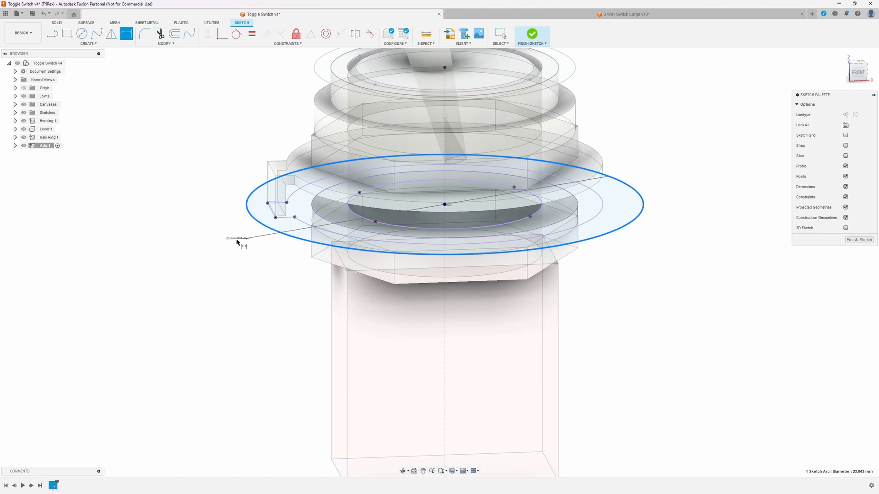
{"action": "middle_click_drag", "start_coordinate": [273, 235], "coordinate": [267, 247], "text": "shift"}
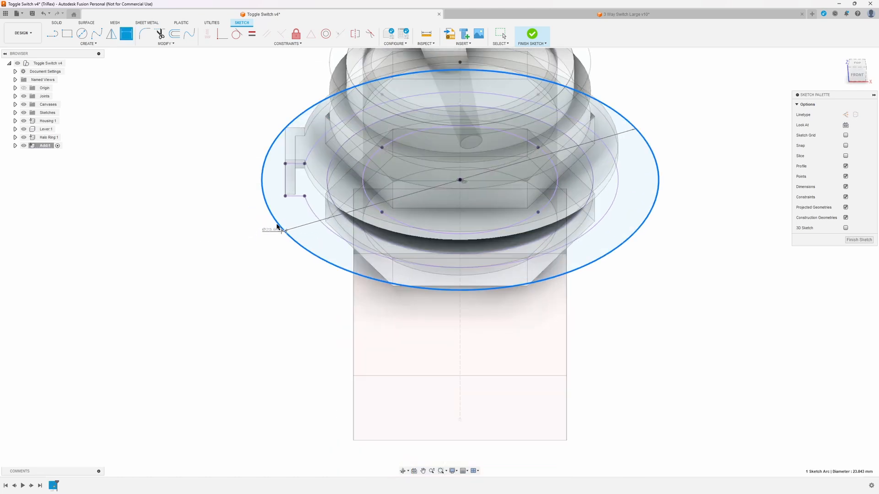
{"action": "left_click", "coordinate": [316, 216]}
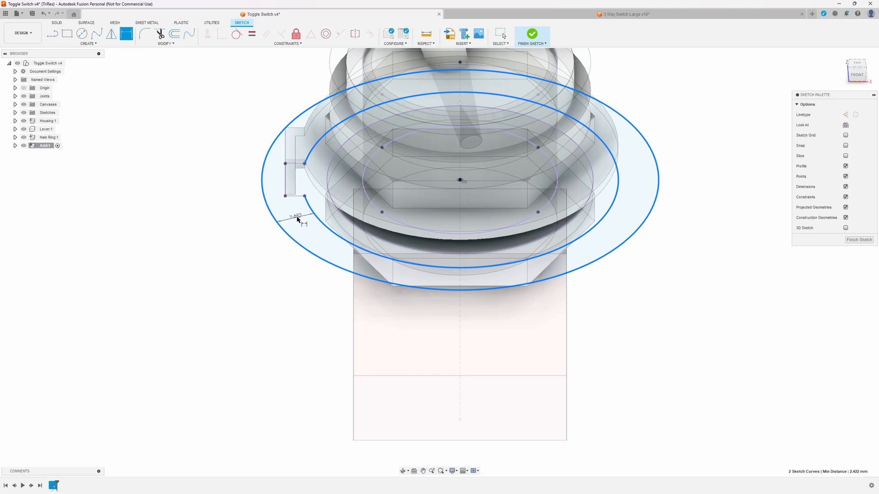
{"action": "left_click", "coordinate": [299, 221]}
{"action": "type", "text": "2.5"}
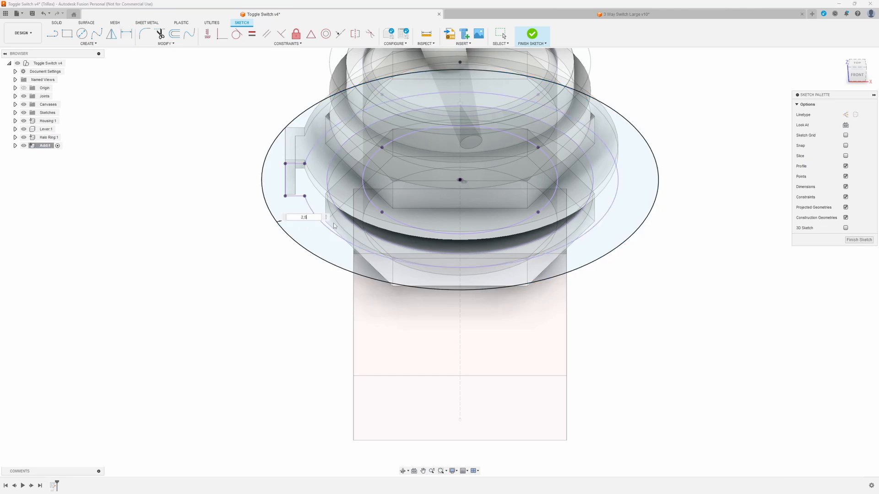
{"action": "key", "text": "Return"}
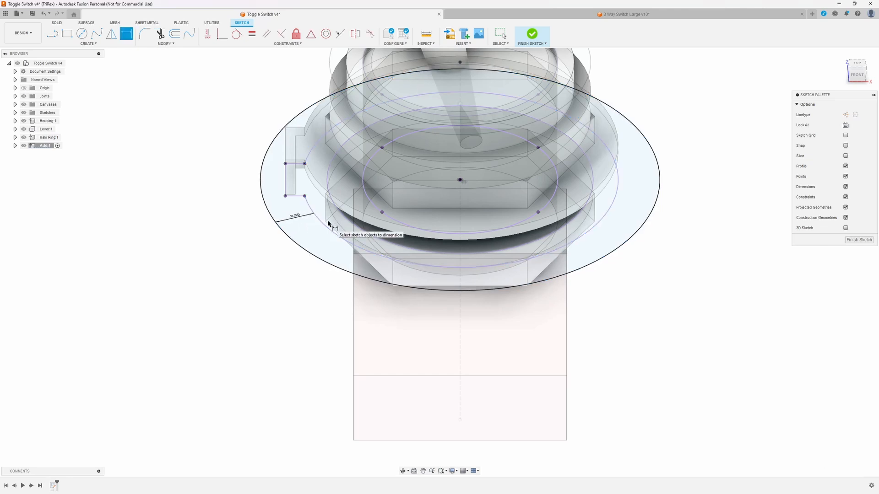
{"action": "scroll", "coordinate": [323, 233], "scroll_direction": "down", "scroll_amount": 2}
{"action": "middle_click_drag", "start_coordinate": [320, 234], "coordinate": [268, 219], "text": "shift"}
{"action": "scroll", "coordinate": [322, 219], "scroll_direction": "up", "scroll_amount": 3}
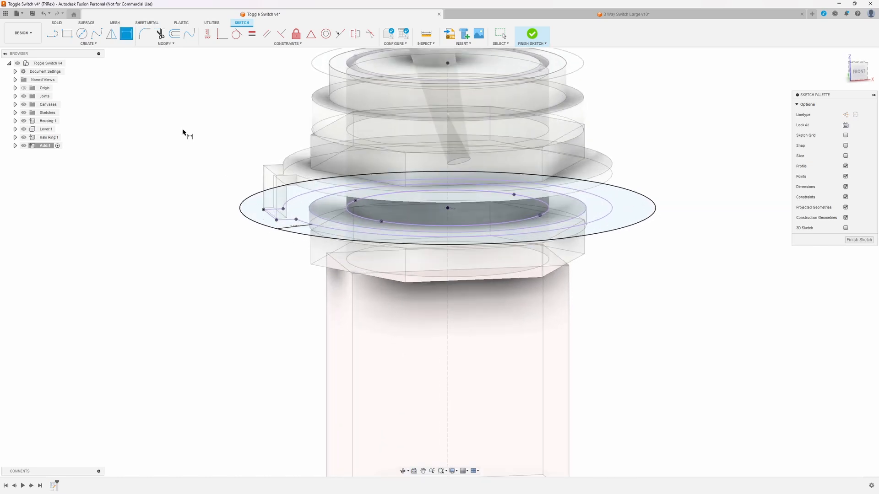
{"action": "left_click", "coordinate": [532, 34]}
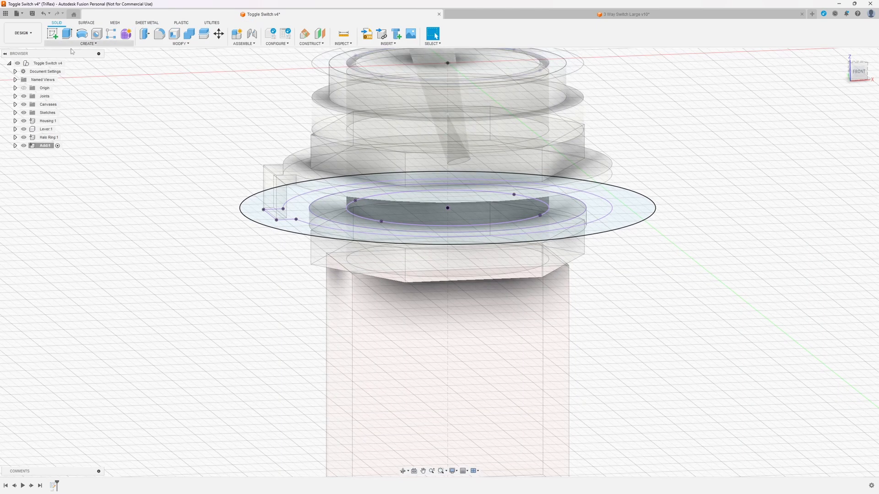
Extrude the three ring profiles around the barrel hole 2 mm upward as a new body
{"action": "left_click", "coordinate": [66, 33]}
{"action": "left_click", "coordinate": [257, 210]}
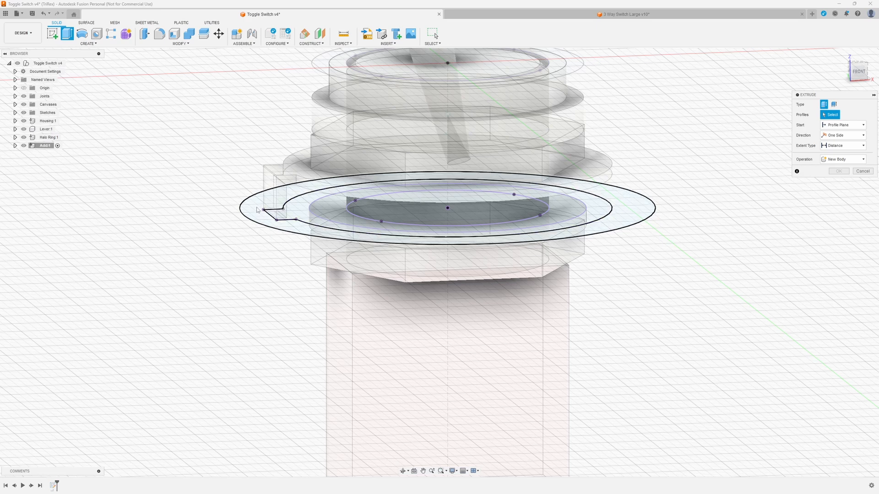
{"action": "left_click", "coordinate": [303, 217]}
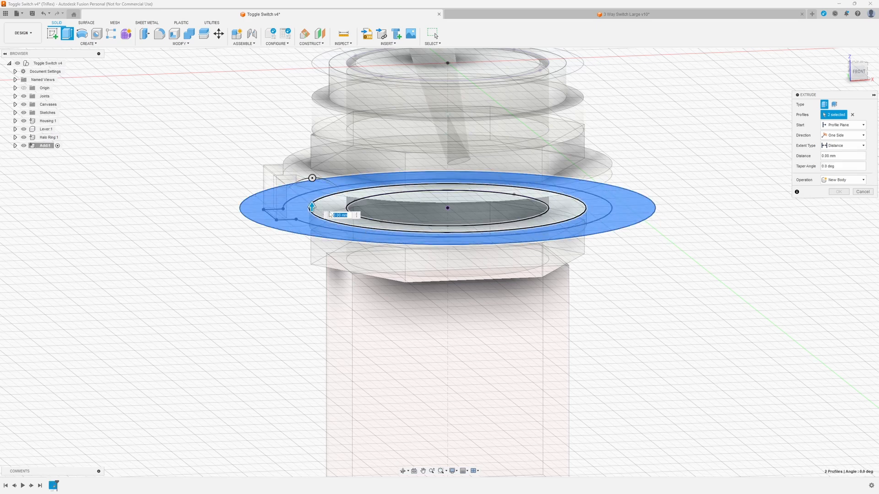
{"action": "left_click", "coordinate": [319, 212]}
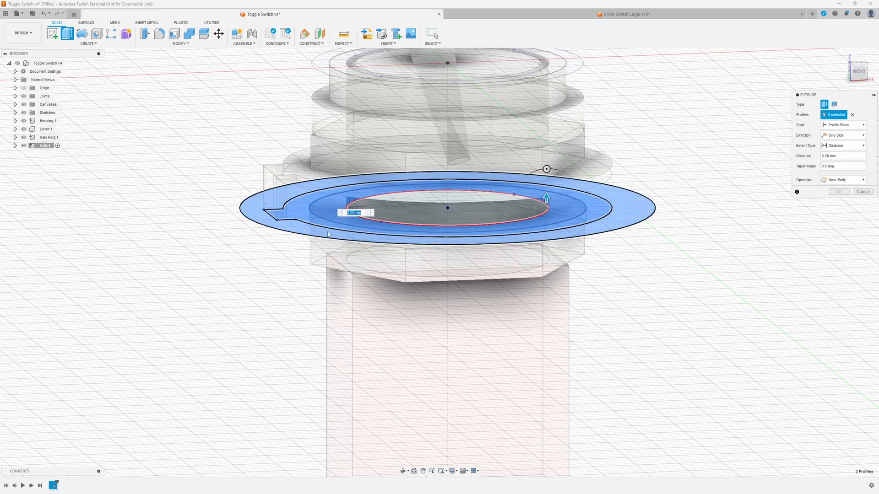
{"action": "middle_click_drag", "start_coordinate": [324, 230], "coordinate": [306, 225], "text": "shift"}
{"action": "scroll", "coordinate": [314, 224], "scroll_direction": "up", "scroll_amount": 6}
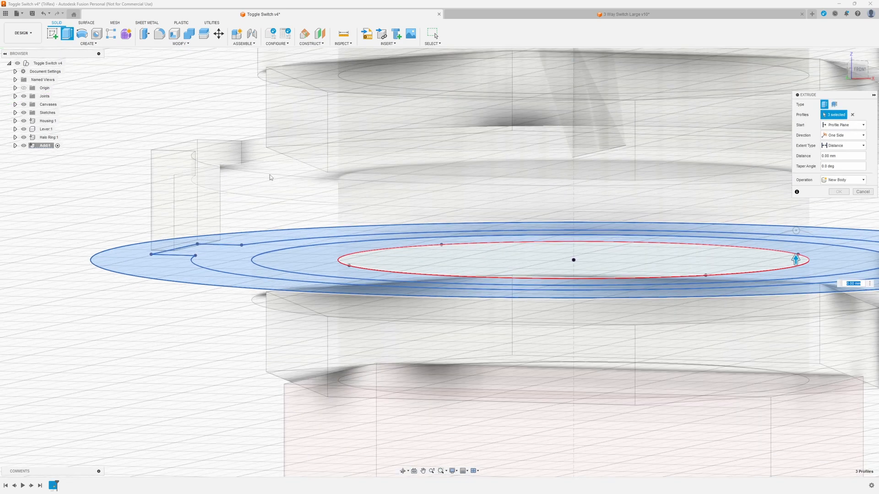
{"action": "type", "text": "2"}
{"action": "key", "text": "Return"}
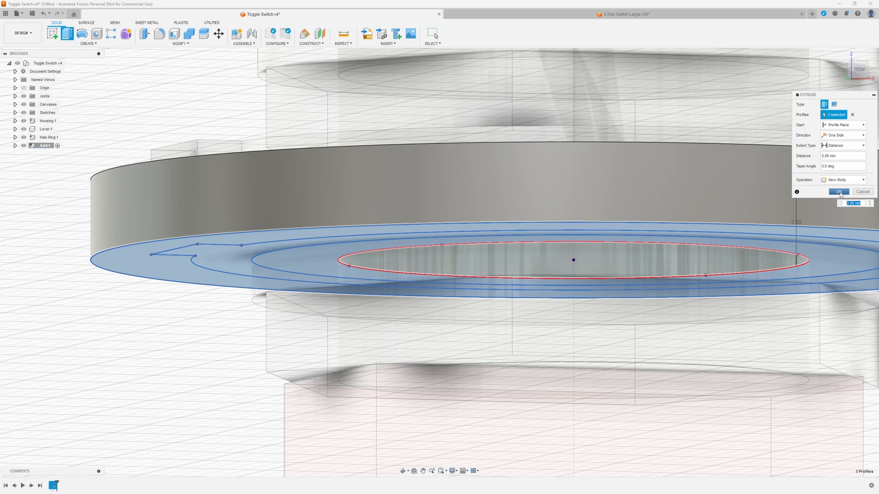
{"action": "left_click", "coordinate": [839, 191]}
Create a construction plane offset -10 mm from the circular sketch profile at the top of the barrel
{"action": "scroll", "coordinate": [477, 239], "scroll_direction": "down", "scroll_amount": 5}
{"action": "mouse_move", "coordinate": [477, 239]}
{"action": "middle_mouse_down", "text": "shift"}
{"action": "mouse_move", "coordinate": [503, 227]}
{"action": "mouse_move", "coordinate": [484, 235]}
{"action": "middle_mouse_up", "text": "shift"}
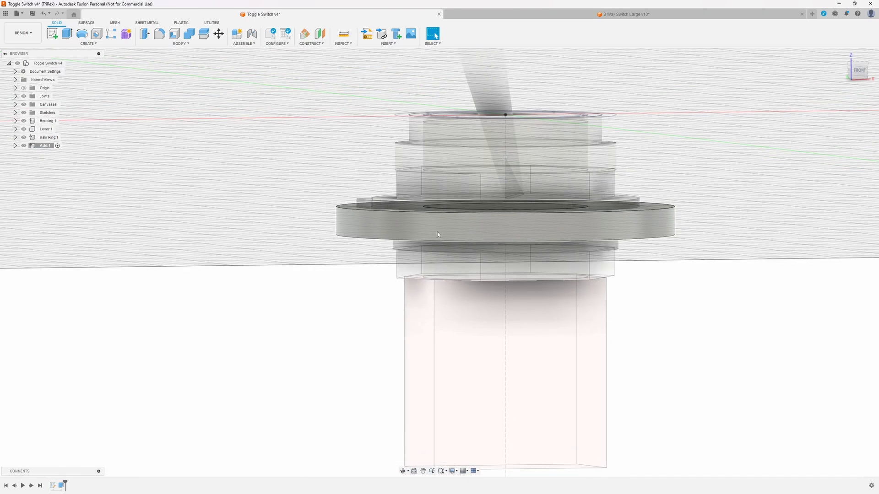
{"action": "middle_click_drag", "start_coordinate": [380, 251], "coordinate": [378, 256], "text": "shift"}
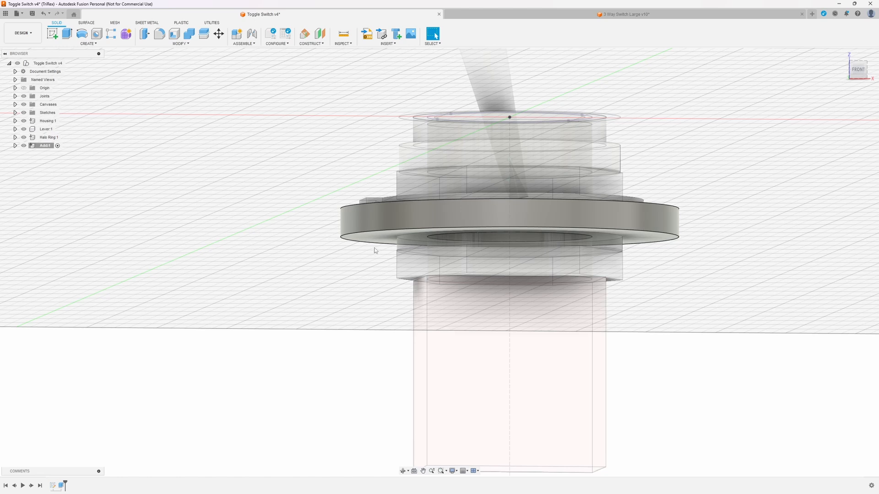
{"action": "middle_click_drag", "start_coordinate": [373, 248], "coordinate": [373, 244], "text": "shift"}
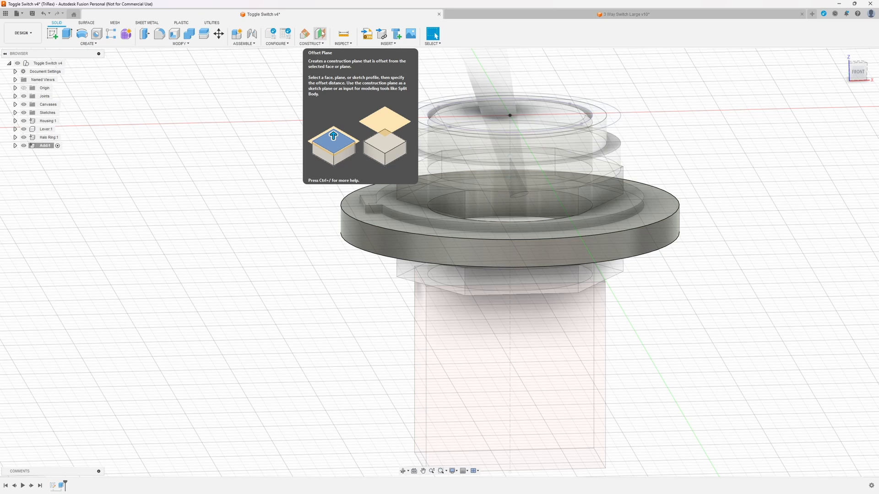
{"action": "left_click", "coordinate": [319, 35]}
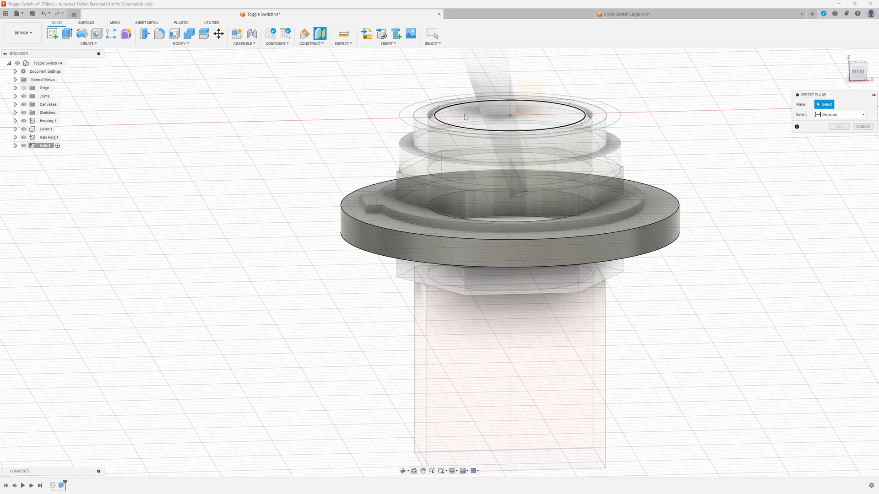
{"action": "left_click", "coordinate": [554, 132]}
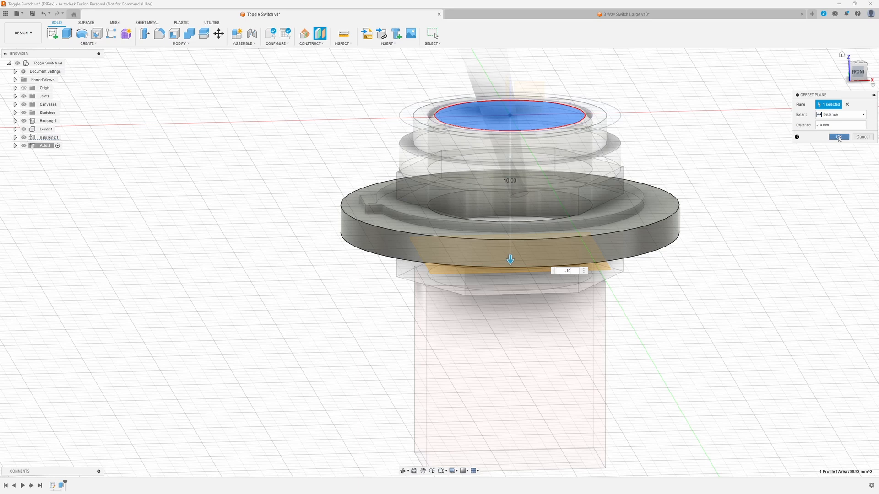
{"action": "left_click", "coordinate": [838, 138]}
{"action": "left_click", "coordinate": [857, 71]}
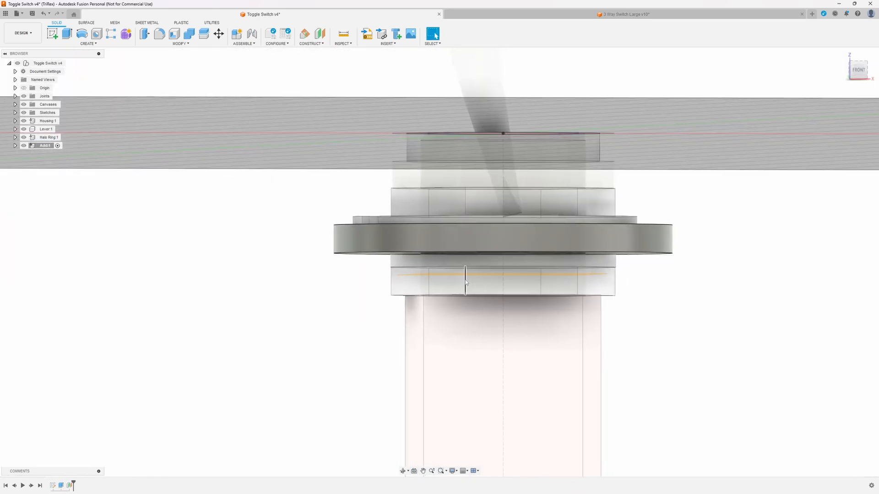
Start a sketch on the underside of the new ring body and draw a circle about 20 mm in diameter centred on the barrel axis
{"action": "middle_click_drag", "start_coordinate": [550, 279], "coordinate": [610, 231], "text": "shift"}
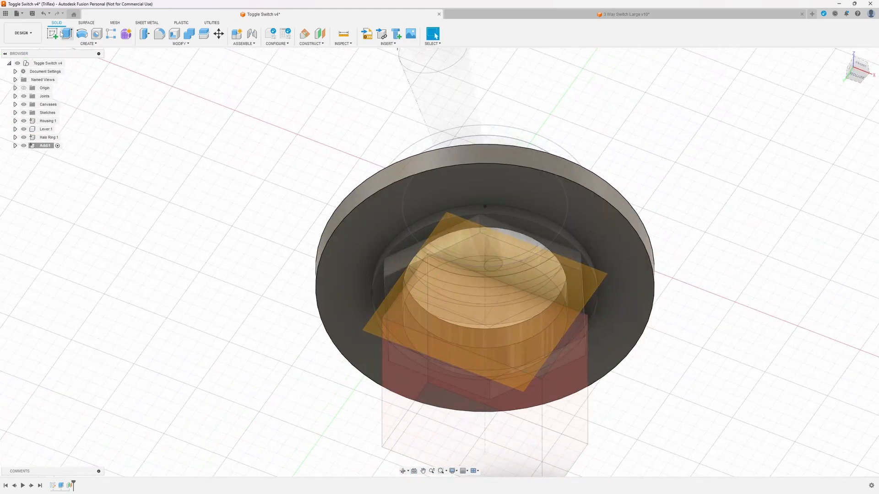
{"action": "left_click", "coordinate": [52, 33]}
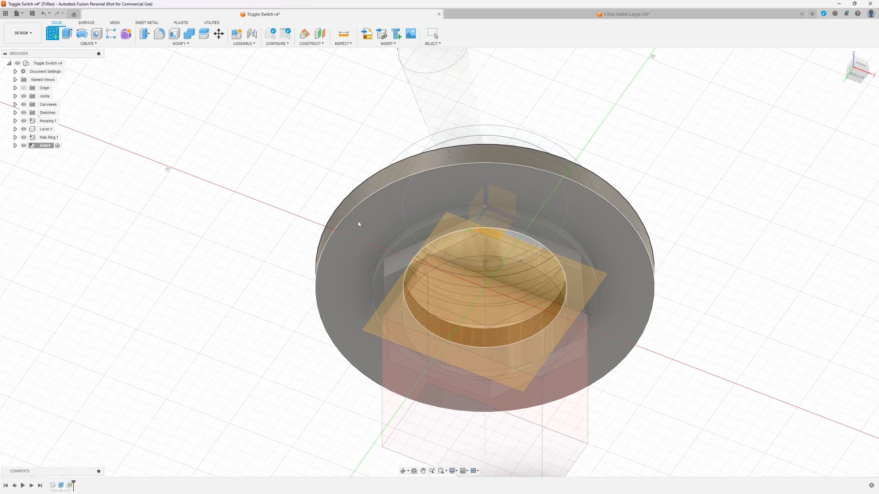
{"action": "left_click", "coordinate": [354, 227]}
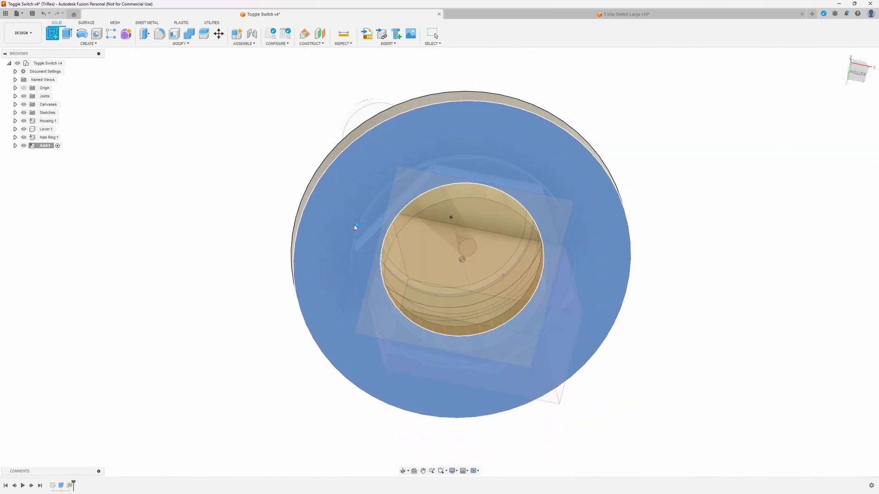
{"action": "scroll", "coordinate": [297, 233], "scroll_direction": "up", "scroll_amount": 2}
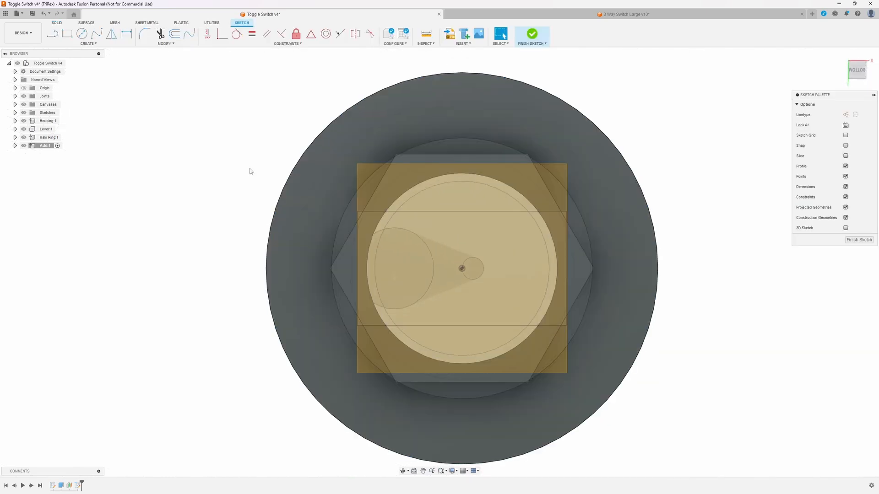
{"action": "left_click", "coordinate": [83, 35]}
{"action": "left_click", "coordinate": [461, 269]}
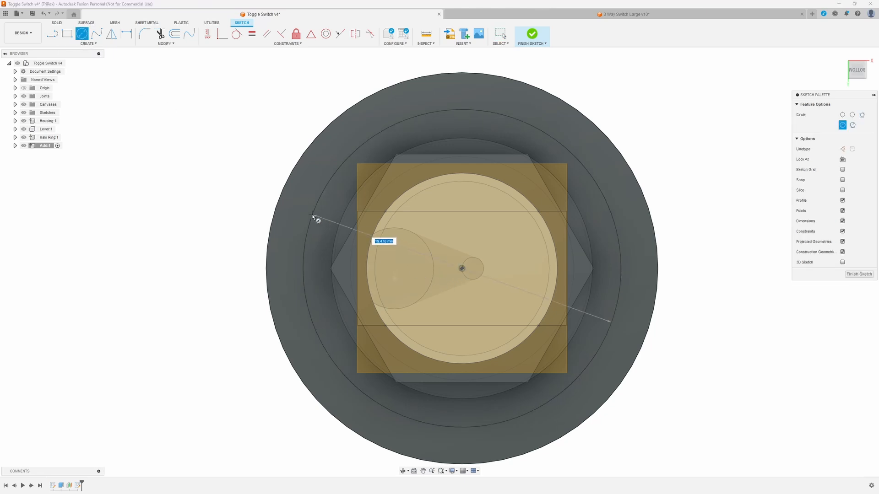
{"action": "left_click", "coordinate": [308, 210]}
Dimension the gap between the circle and the ring body's outer edge to 2 mm and finish the sketch
{"action": "left_click", "coordinate": [130, 39]}
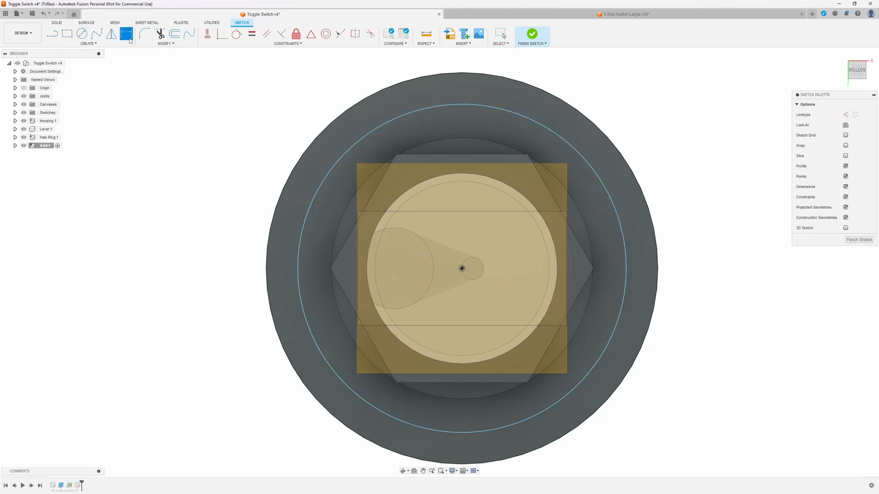
{"action": "left_click", "coordinate": [286, 207]}
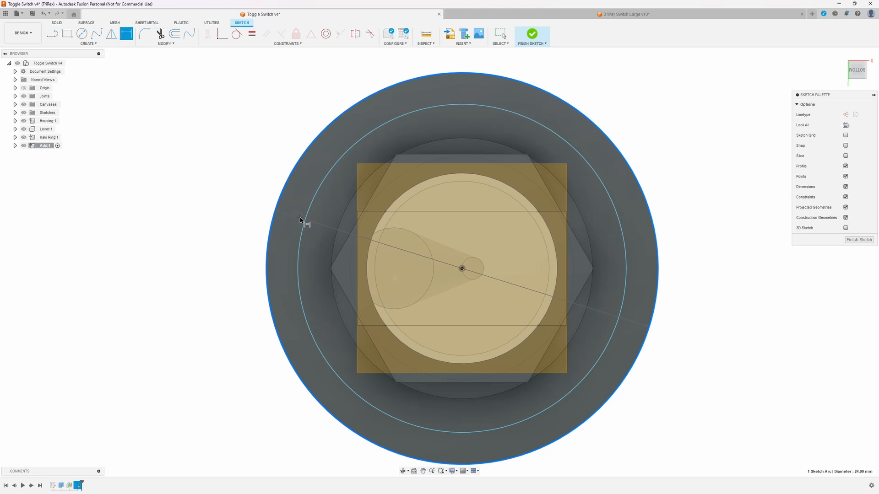
{"action": "left_click", "coordinate": [304, 222]}
{"action": "left_click", "coordinate": [298, 208]}
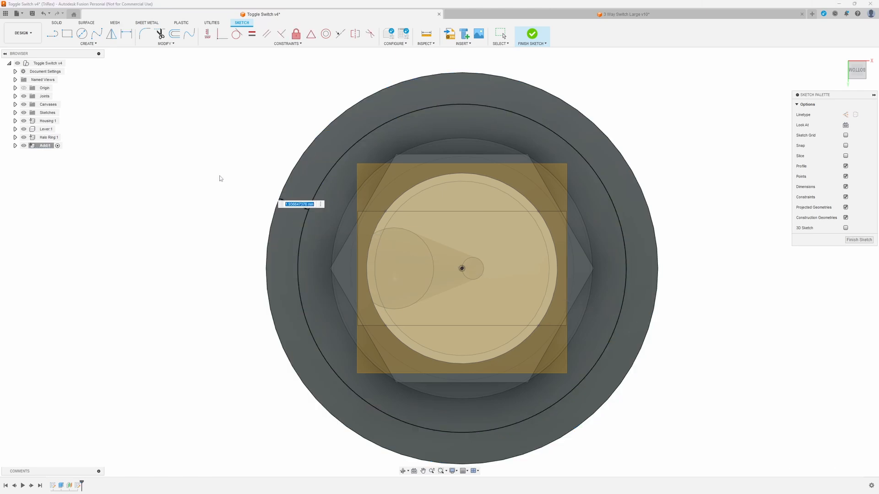
{"action": "type", "text": "2"}
{"action": "key", "text": "Return"}
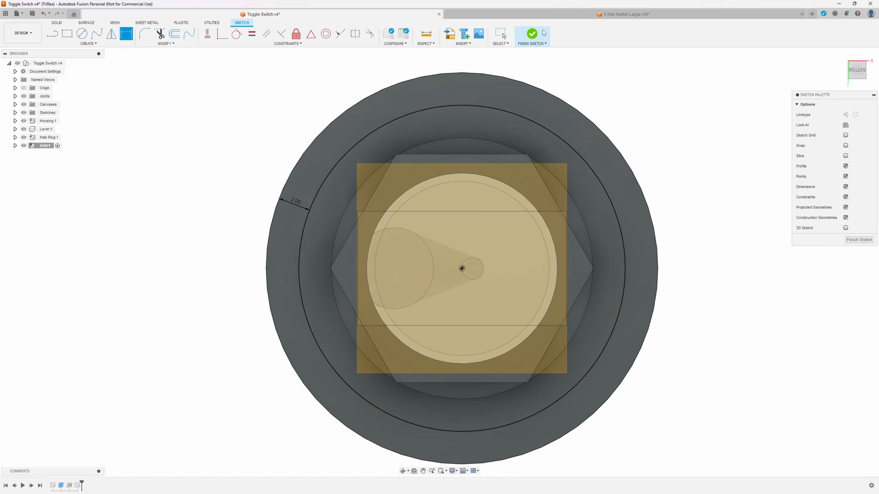
{"action": "left_click", "coordinate": [532, 35]}
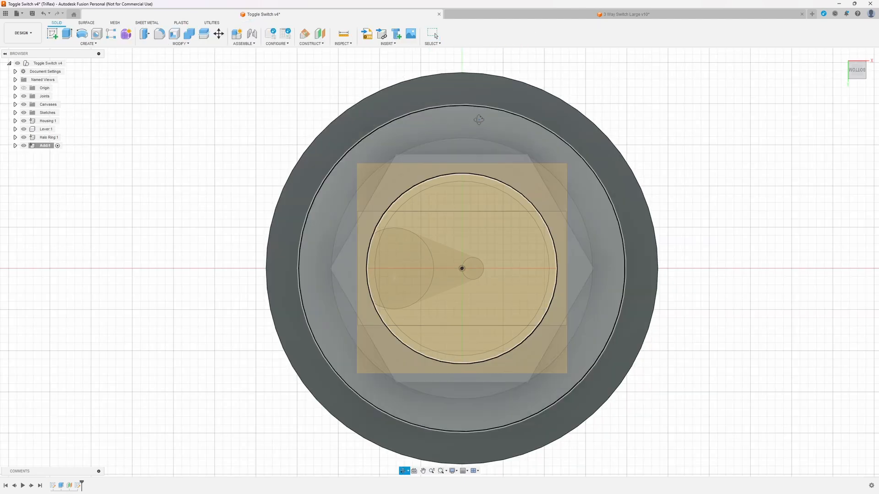
Extrude the outer ring profile on the underside 1.5 mm downward, joined to the existing body
{"action": "left_click", "coordinate": [67, 33]}
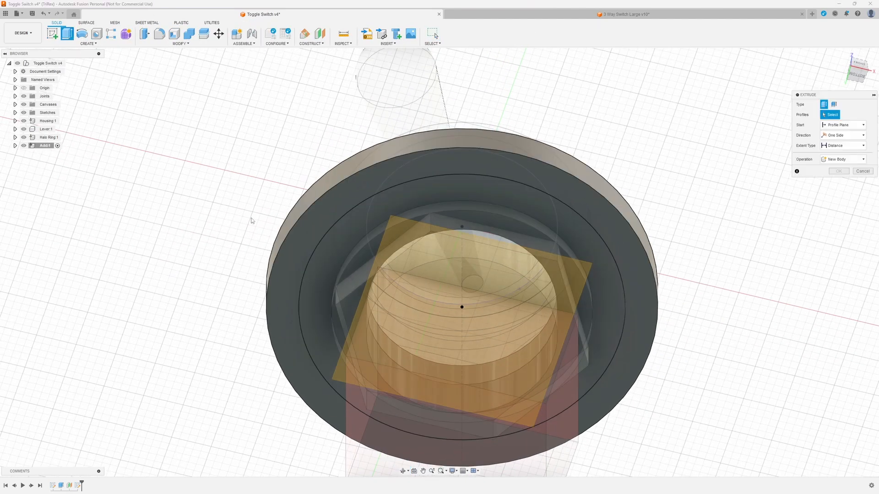
{"action": "left_click", "coordinate": [327, 213]}
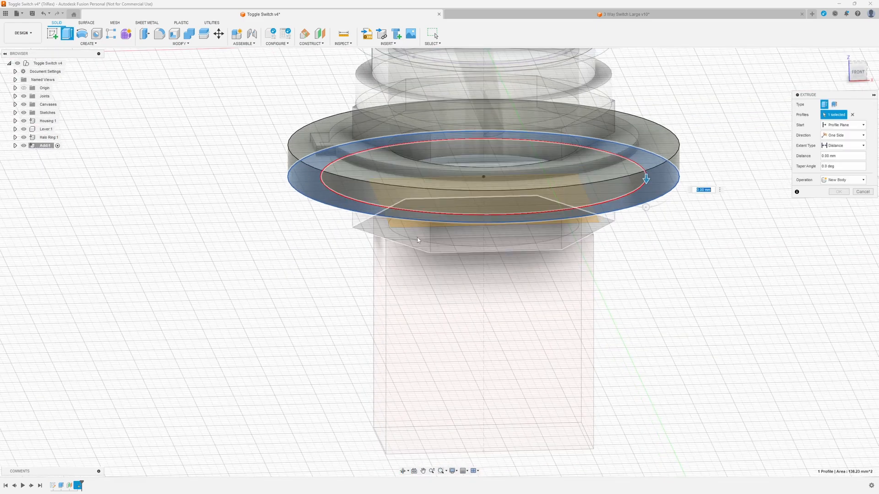
{"action": "type", "text": "1.5"}
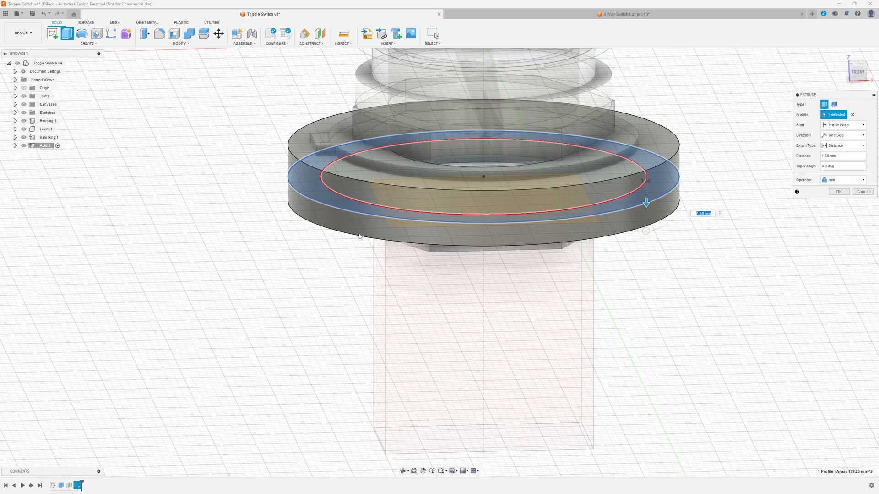
{"action": "middle_click_drag", "start_coordinate": [598, 303], "coordinate": [591, 281], "text": "shift"}
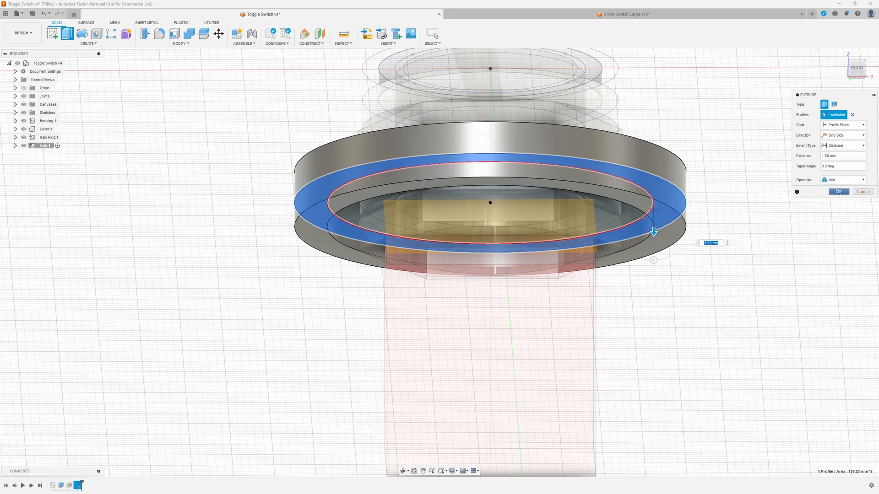
{"action": "left_click", "coordinate": [839, 192]}
Cut the switch housing body out of the ring body with Combine, keeping the tool body
{"action": "middle_click_drag", "start_coordinate": [402, 190], "coordinate": [445, 206], "text": "shift"}
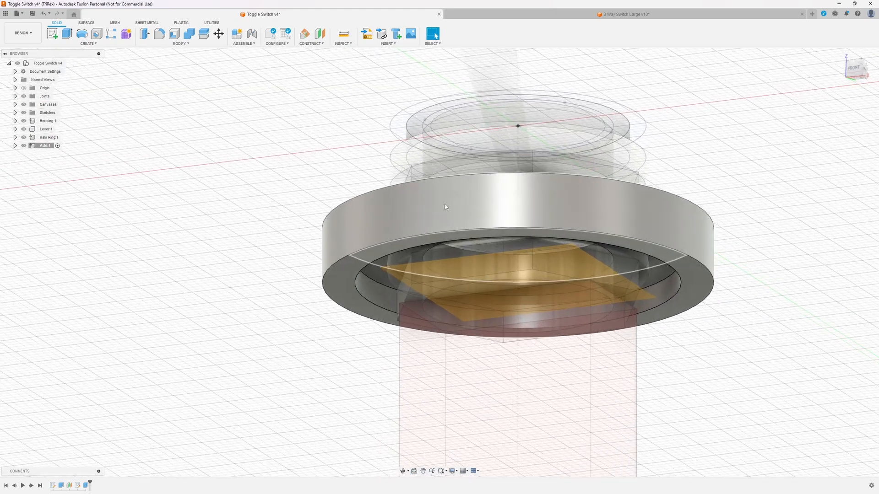
{"action": "middle_click_drag", "start_coordinate": [358, 228], "coordinate": [309, 223], "text": "shift"}
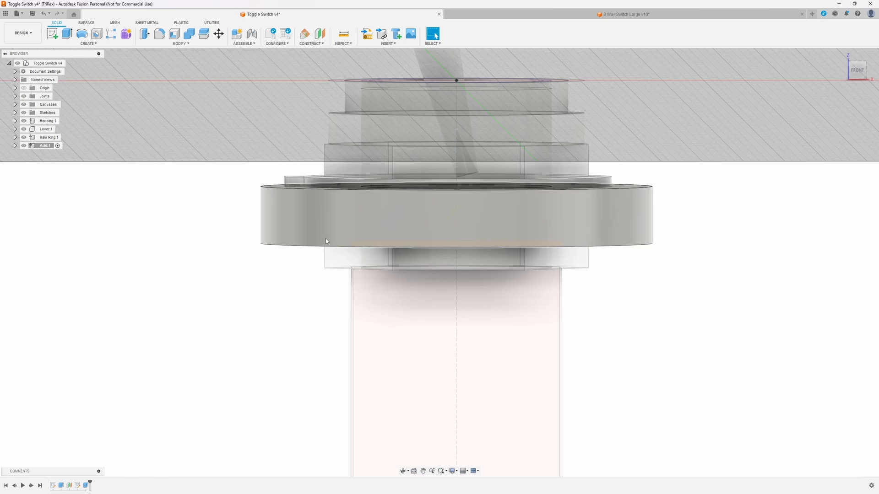
{"action": "mouse_move", "coordinate": [288, 231]}
{"action": "middle_mouse_down", "text": "shift"}
{"action": "mouse_move", "coordinate": [286, 222]}
{"action": "mouse_move", "coordinate": [289, 238]}
{"action": "middle_mouse_up", "text": "shift"}
{"action": "scroll", "coordinate": [288, 158], "scroll_direction": "up", "scroll_amount": 8}
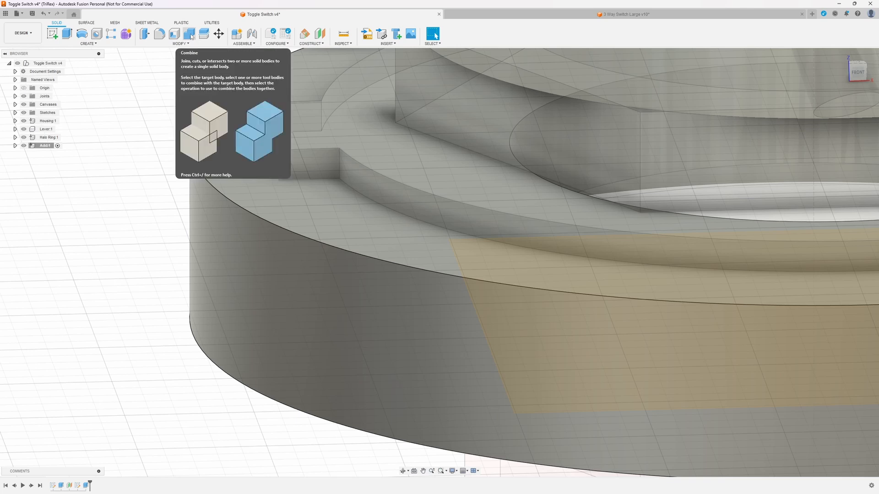
{"action": "left_click", "coordinate": [190, 34]}
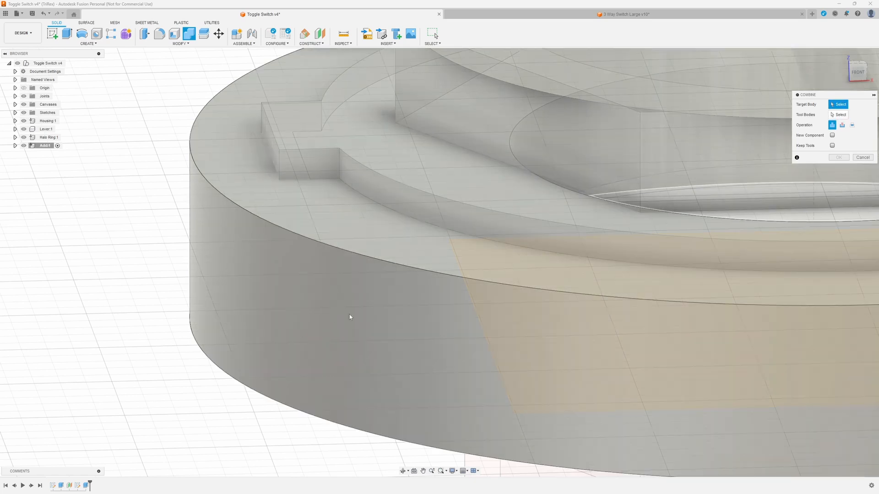
{"action": "left_click", "coordinate": [269, 261]}
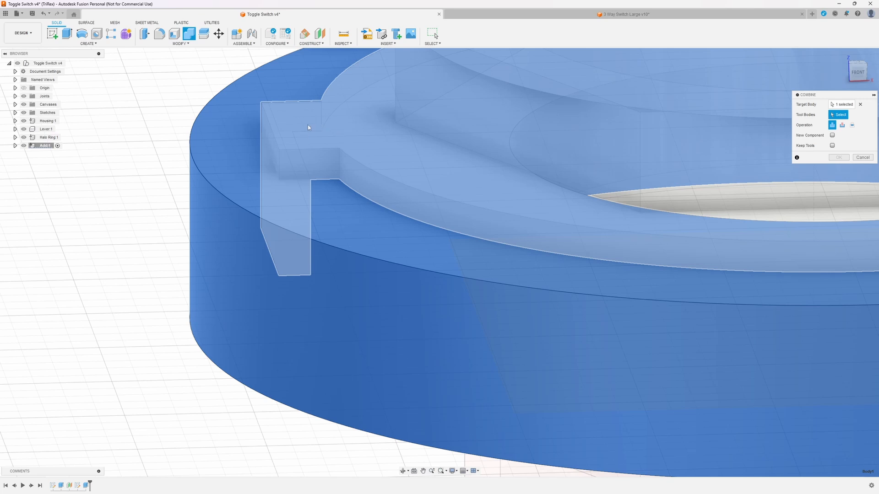
{"action": "left_click", "coordinate": [297, 142]}
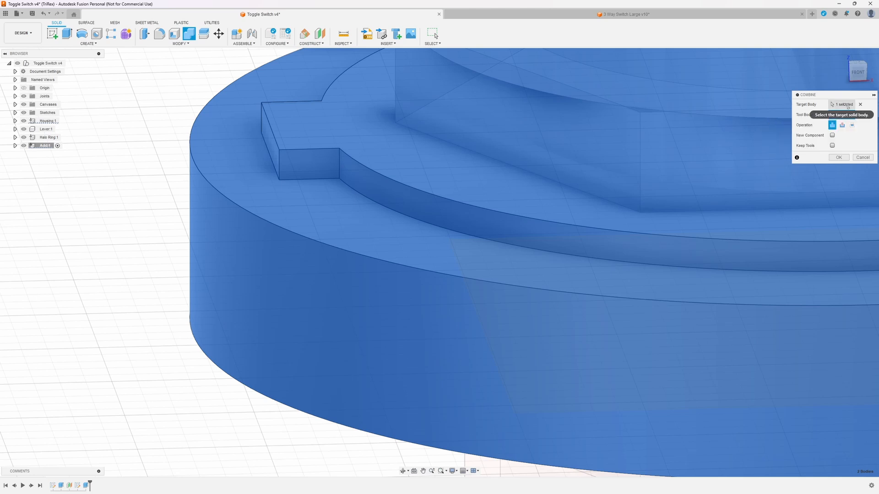
{"action": "left_click", "coordinate": [842, 125]}
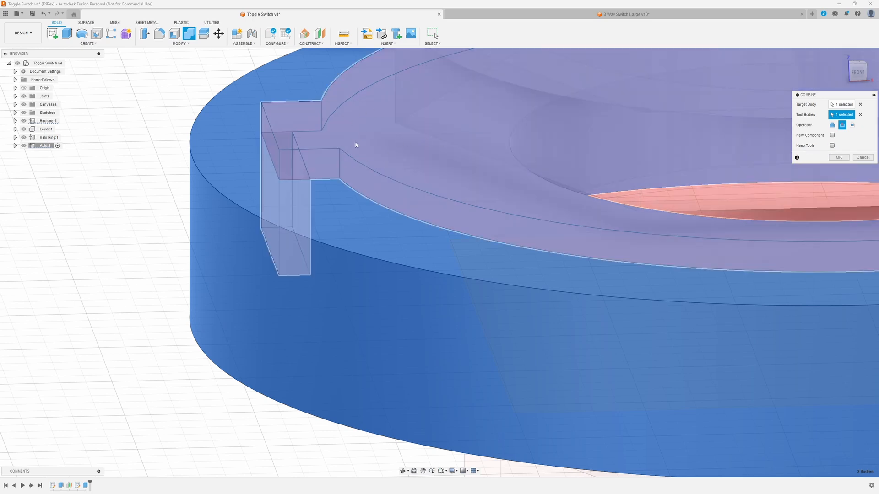
{"action": "left_click", "coordinate": [833, 146]}
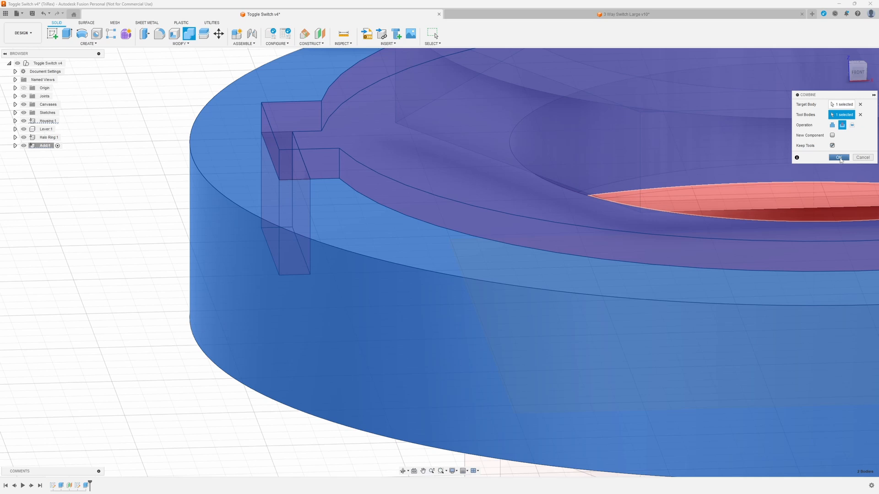
{"action": "left_click", "coordinate": [839, 157]}
Toggle the Housing component's visibility to examine the tab pocket cut into the ring body
{"action": "mouse_move", "coordinate": [476, 115]}
{"action": "middle_mouse_down", "text": "shift"}
{"action": "mouse_move", "coordinate": [473, 173]}
{"action": "mouse_move", "coordinate": [365, 219]}
{"action": "mouse_move", "coordinate": [364, 179]}
{"action": "middle_mouse_up", "text": "shift"}
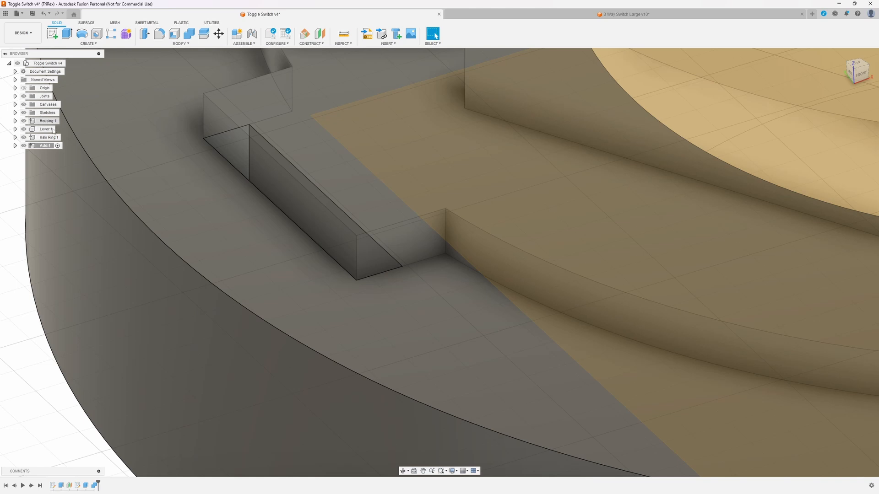
{"action": "left_click", "coordinate": [24, 121]}
{"action": "left_click", "coordinate": [24, 121]}
{"action": "left_click", "coordinate": [25, 121]}
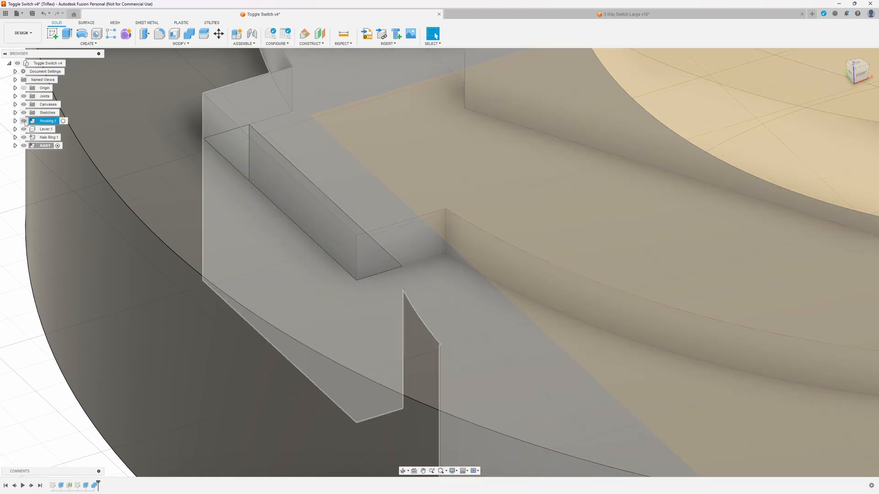
Hide the Housing component to expose the tab pocket in the ring body
{"action": "left_click", "coordinate": [25, 121]}
{"action": "middle_click_drag", "start_coordinate": [263, 177], "coordinate": [244, 176], "text": "shift"}
{"action": "scroll", "coordinate": [260, 190], "scroll_direction": "up", "scroll_amount": 3}
{"action": "scroll", "coordinate": [265, 202], "scroll_direction": "down", "scroll_amount": 4}
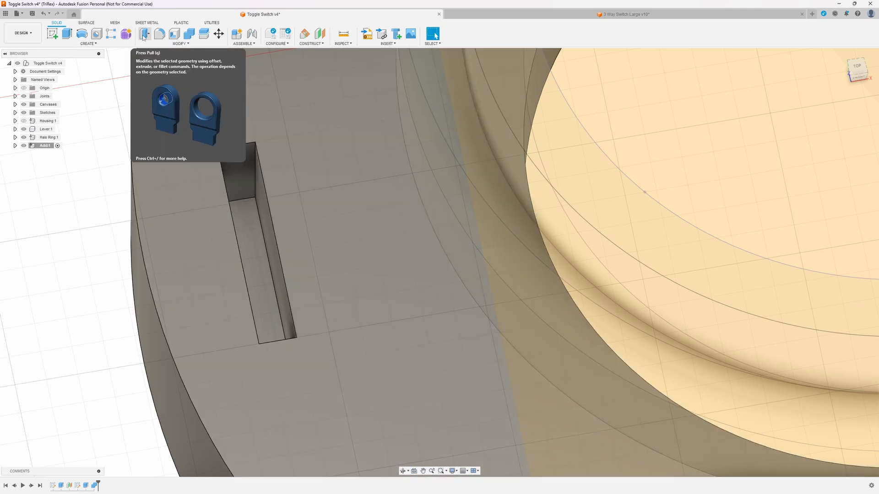
Offset the four side walls of the tab pocket by -0.25 mm as a New Offset to add clearance
{"action": "left_click", "coordinate": [144, 34]}
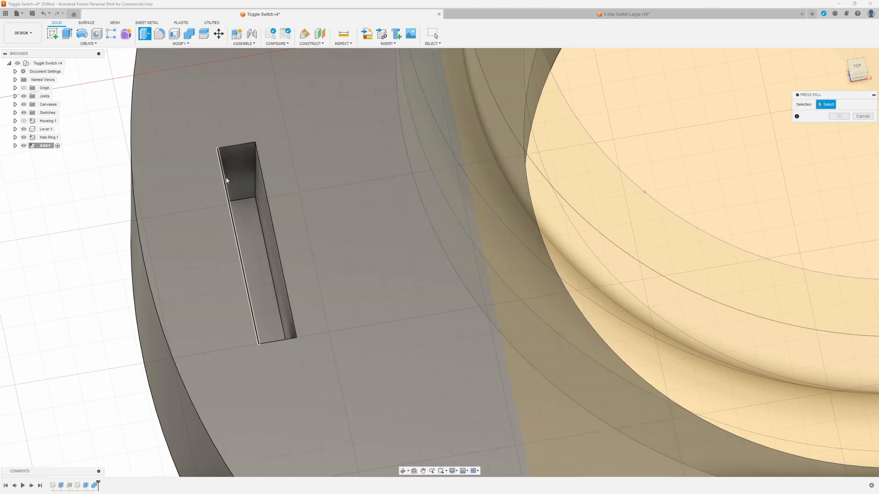
{"action": "left_click", "coordinate": [243, 178]}
{"action": "middle_click_drag", "start_coordinate": [246, 185], "coordinate": [244, 160], "text": "shift"}
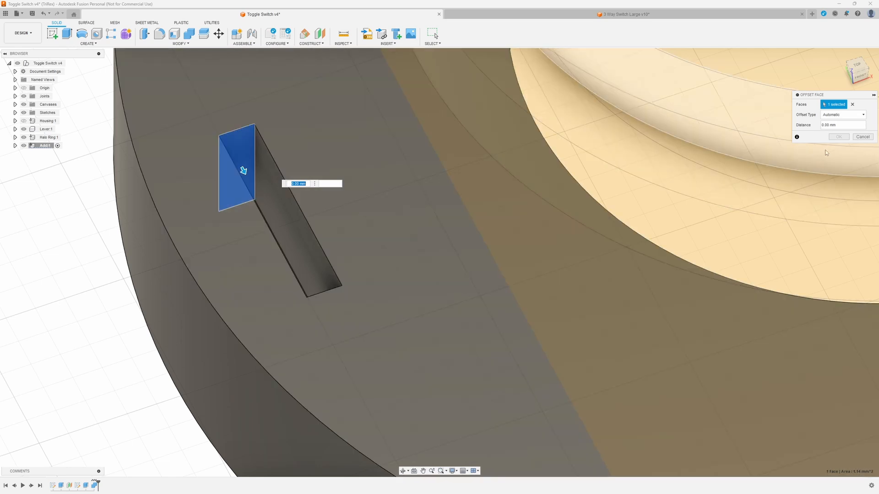
{"action": "left_click", "coordinate": [842, 115]}
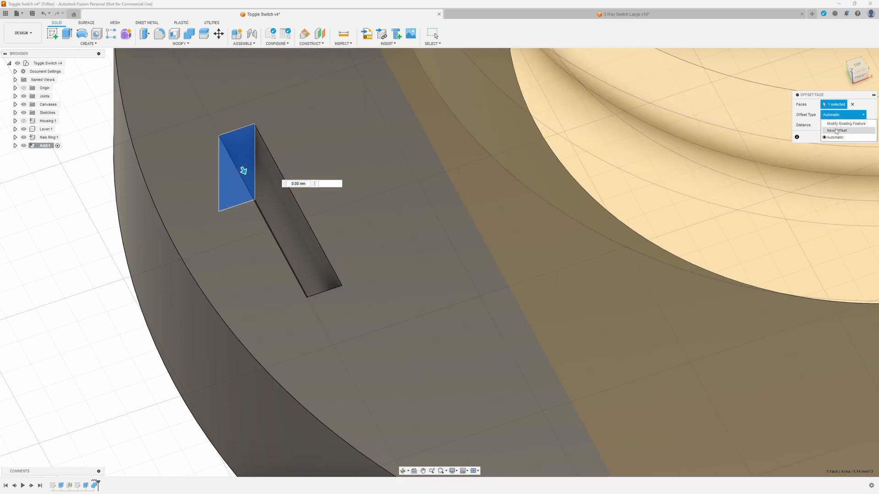
{"action": "left_click", "coordinate": [837, 126]}
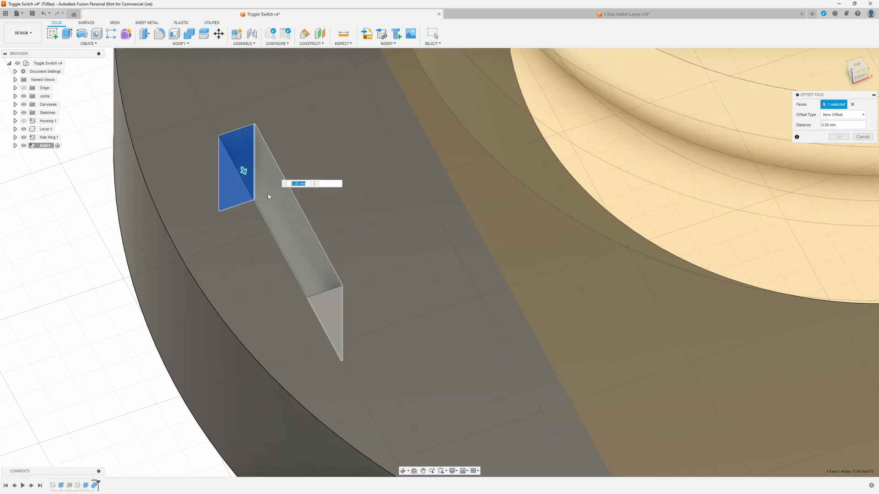
{"action": "left_click", "coordinate": [270, 195]}
{"action": "middle_click_drag", "start_coordinate": [336, 224], "coordinate": [261, 242], "text": "shift"}
{"action": "left_click", "coordinate": [329, 234]}
{"action": "middle_click_drag", "start_coordinate": [361, 223], "coordinate": [292, 233], "text": "shift"}
{"action": "left_click", "coordinate": [358, 198]}
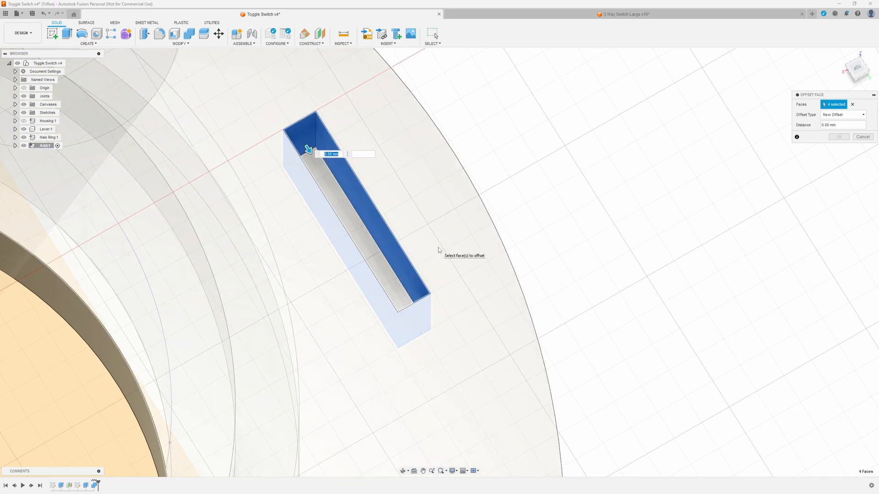
{"action": "type", "text": "-.25"}
{"action": "key", "text": "Return"}
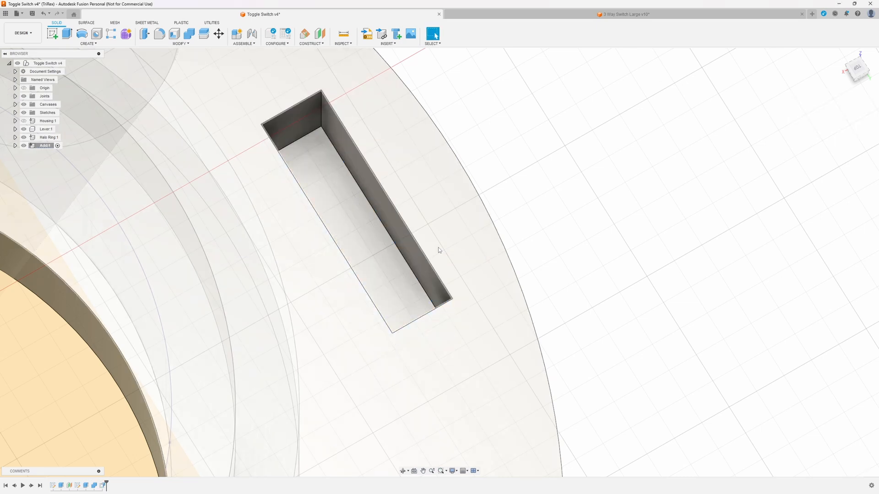
Extrude the tab pocket's floor face 1.60 mm downward as a cut through the ring's underside
{"action": "middle_click_drag", "start_coordinate": [438, 247], "coordinate": [478, 238], "text": "shift"}
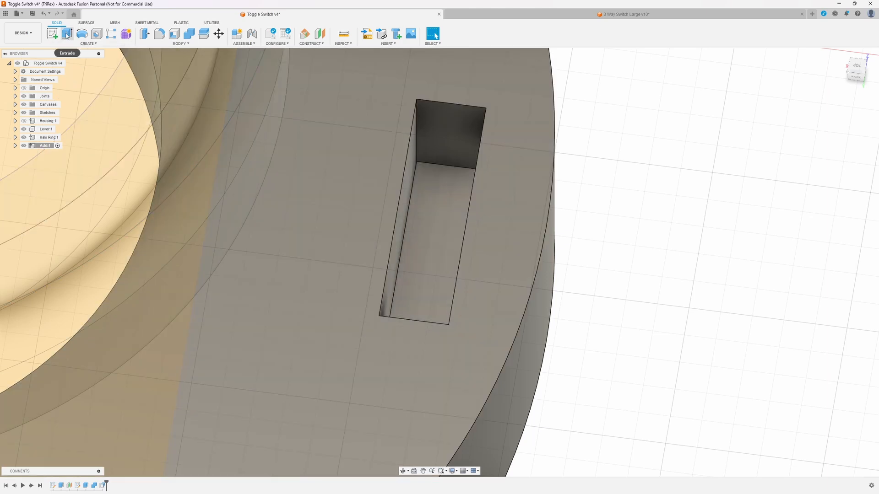
{"action": "left_click", "coordinate": [67, 35]}
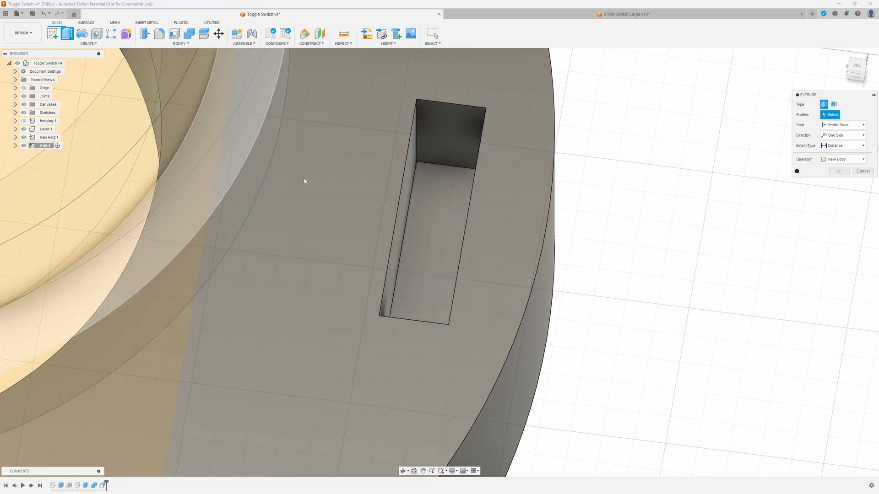
{"action": "left_click", "coordinate": [429, 226]}
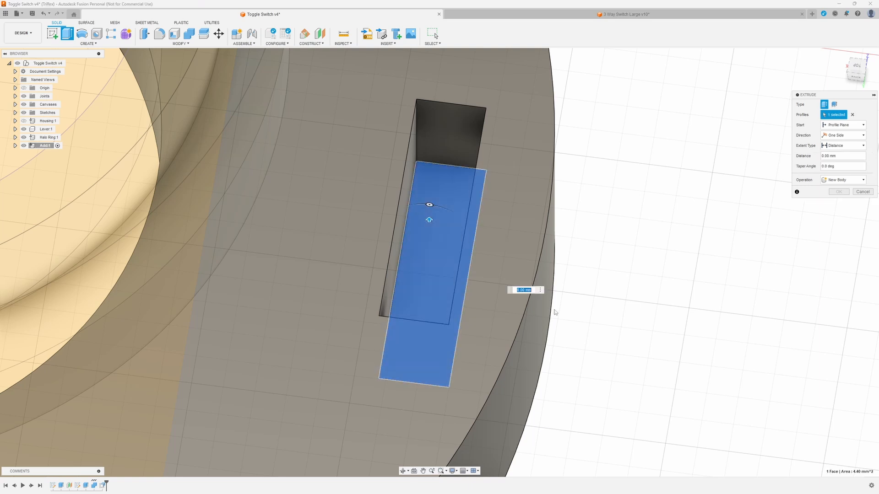
{"action": "middle_click_drag", "start_coordinate": [429, 226], "coordinate": [501, 340], "text": "shift"}
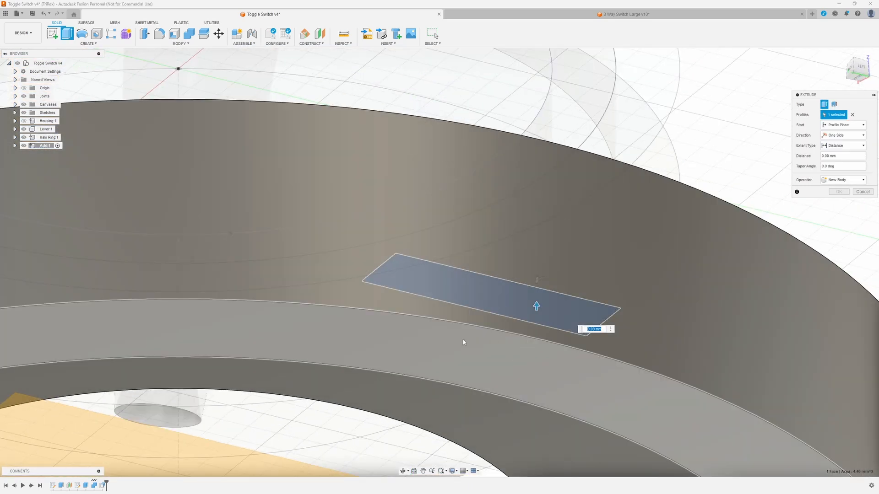
{"action": "left_click_drag", "start_coordinate": [535, 306], "coordinate": [536, 408]}
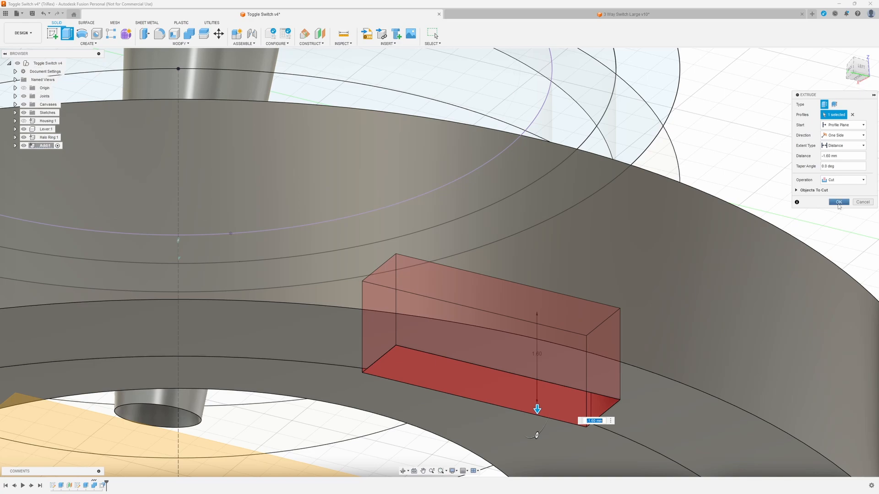
{"action": "left_click", "coordinate": [838, 202]}
{"action": "middle_click_drag", "start_coordinate": [838, 202], "coordinate": [535, 247], "text": "shift"}
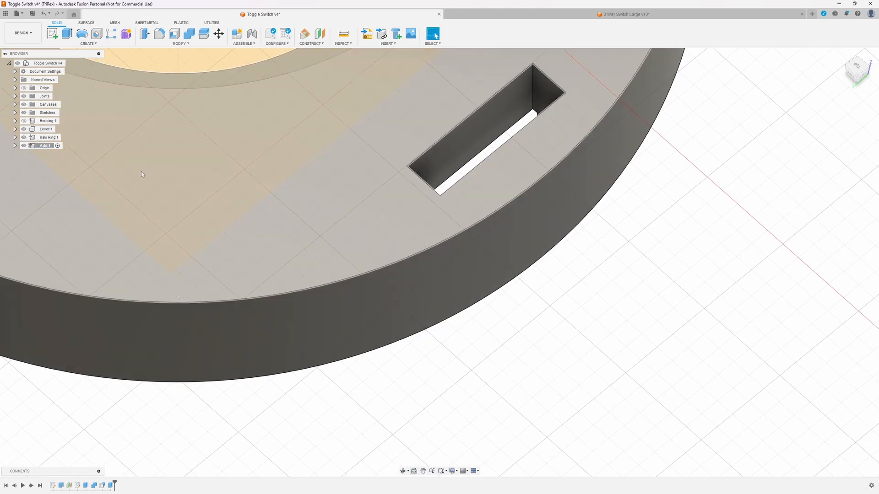
Show the Housing component and check the clearance around the washer tab inside the pocket
{"action": "left_click", "coordinate": [47, 121]}
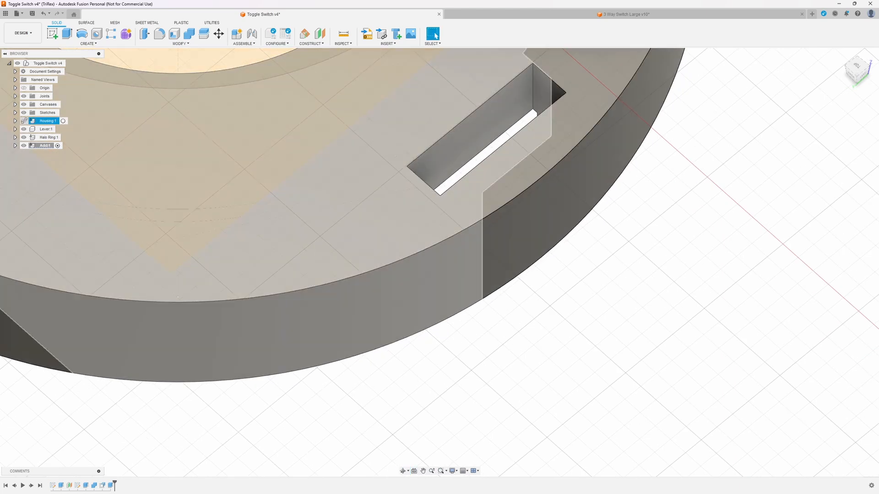
{"action": "scroll", "coordinate": [111, 142], "scroll_direction": "down", "scroll_amount": 6}
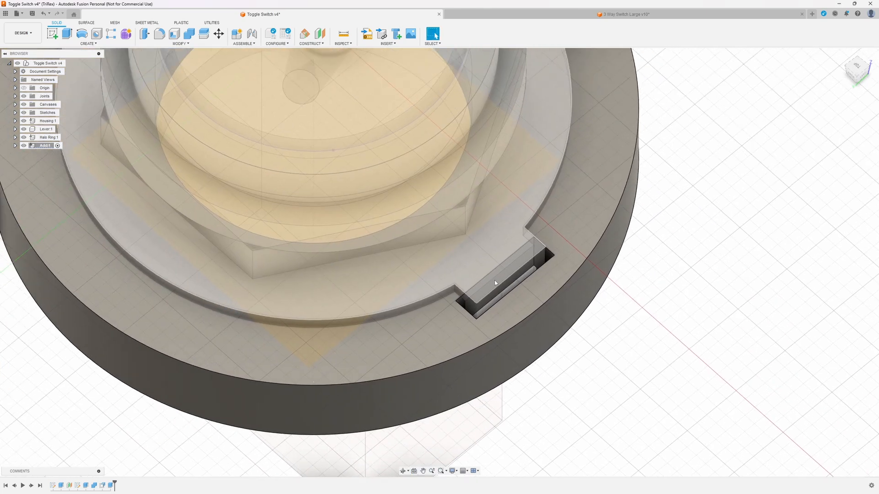
{"action": "middle_click_drag", "start_coordinate": [495, 281], "coordinate": [488, 316], "text": "shift"}
{"action": "scroll", "coordinate": [496, 293], "scroll_direction": "down", "scroll_amount": 3}
{"action": "scroll", "coordinate": [495, 296], "scroll_direction": "up", "scroll_amount": 7}
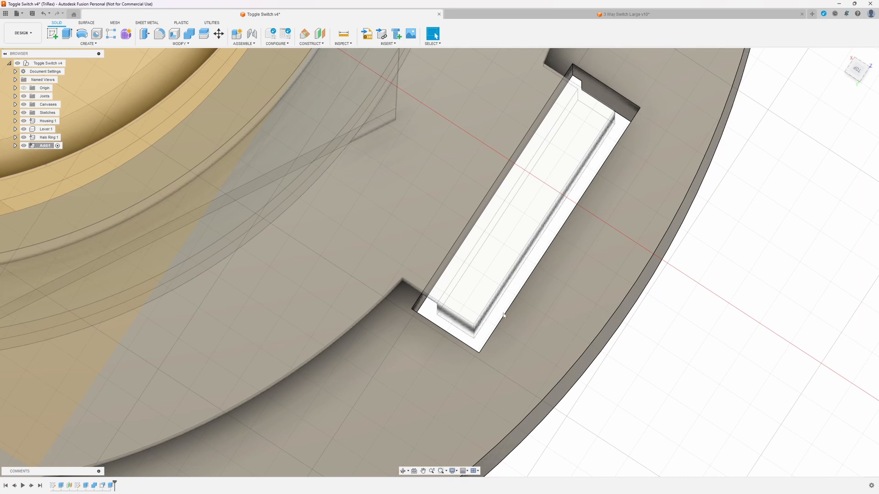
{"action": "middle_click_drag", "start_coordinate": [446, 332], "coordinate": [524, 186], "text": "shift"}
Examine how the mounting ring sits against the switch's washer, nuts and halo ring from the side and above
{"action": "scroll", "coordinate": [459, 290], "scroll_direction": "down", "scroll_amount": 6}
{"action": "middle_click_drag", "start_coordinate": [750, 217], "coordinate": [576, 180]}
{"action": "middle_click_drag", "start_coordinate": [576, 180], "coordinate": [510, 232], "text": "shift"}
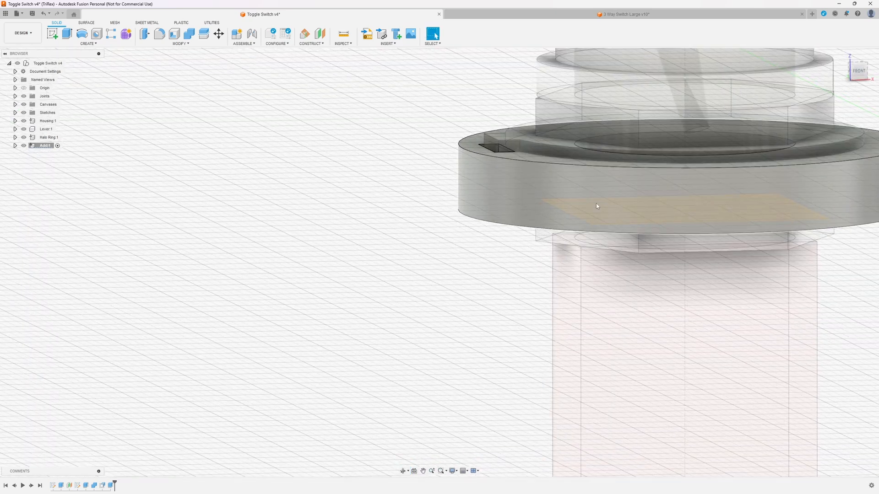
{"action": "middle_click_drag", "start_coordinate": [626, 208], "coordinate": [531, 222]}
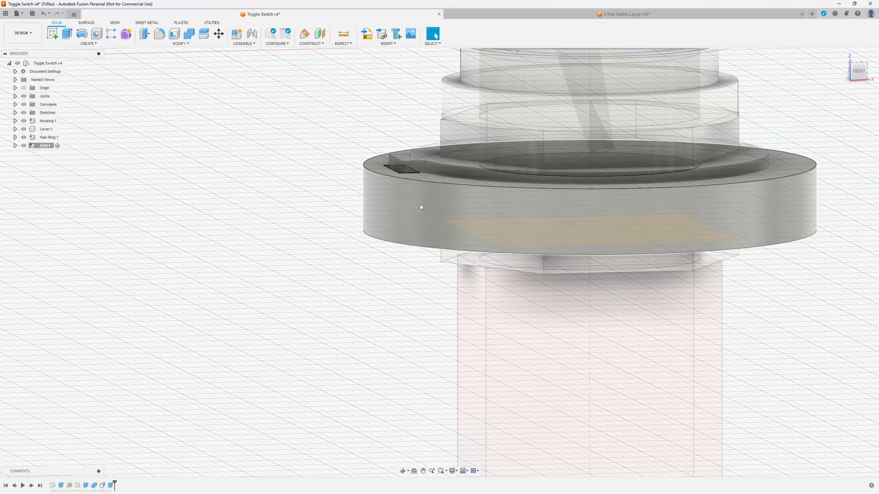
{"action": "middle_click_drag", "start_coordinate": [449, 221], "coordinate": [350, 277], "text": "shift"}
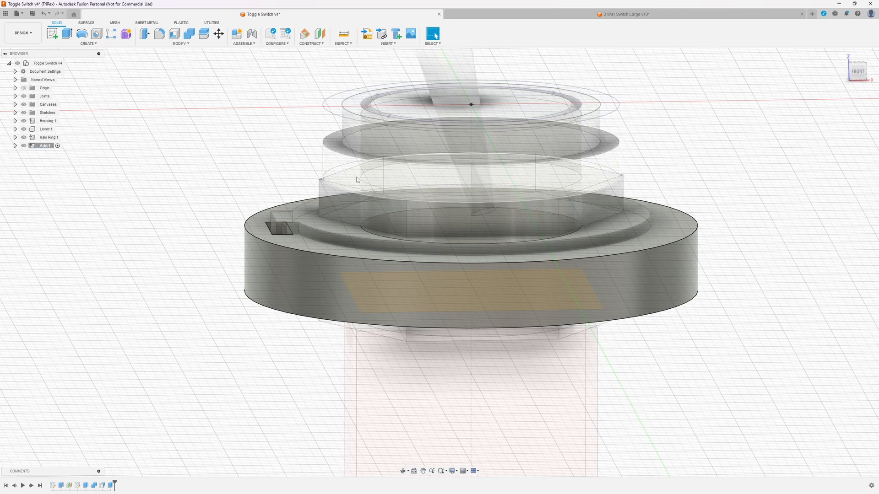
{"action": "middle_click_drag", "start_coordinate": [360, 142], "coordinate": [379, 148], "text": "shift"}
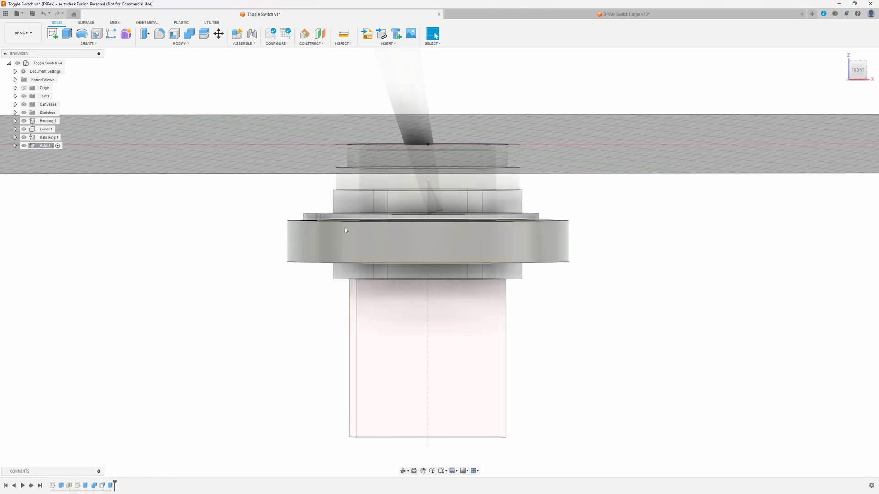
{"action": "middle_click_drag", "start_coordinate": [313, 182], "coordinate": [317, 230], "text": "shift"}
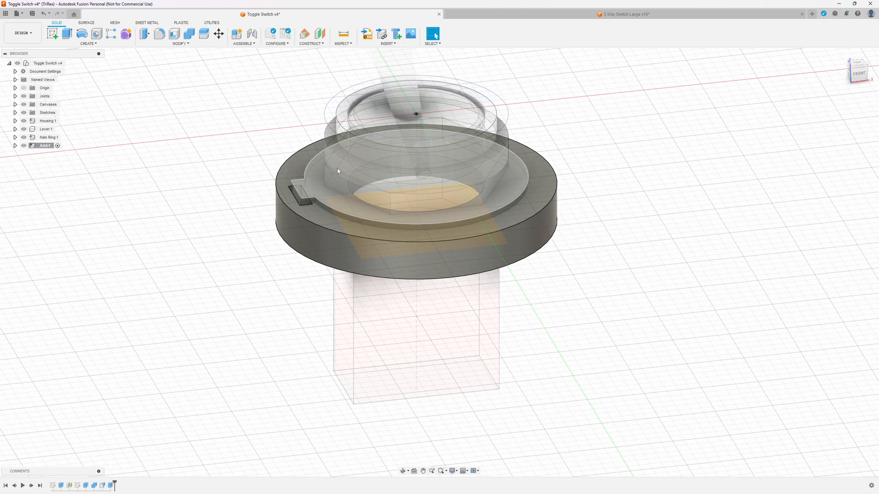
{"action": "middle_click_drag", "start_coordinate": [287, 188], "coordinate": [269, 170], "text": "shift"}
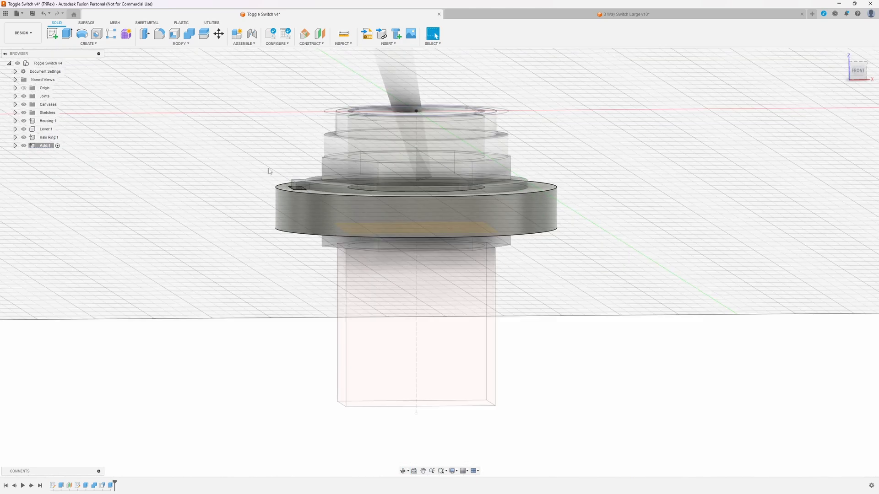
Create an active internal component named Cut under the top-level Toggle Switch component
{"action": "left_click", "coordinate": [47, 64]}
{"action": "right_click", "coordinate": [47, 66]}
{"action": "left_click", "coordinate": [49, 71]}
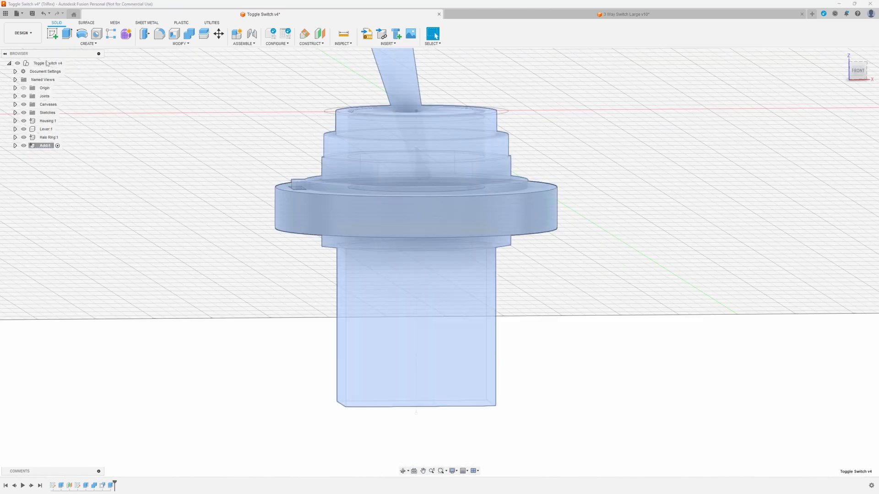
{"action": "right_click", "coordinate": [48, 65]}
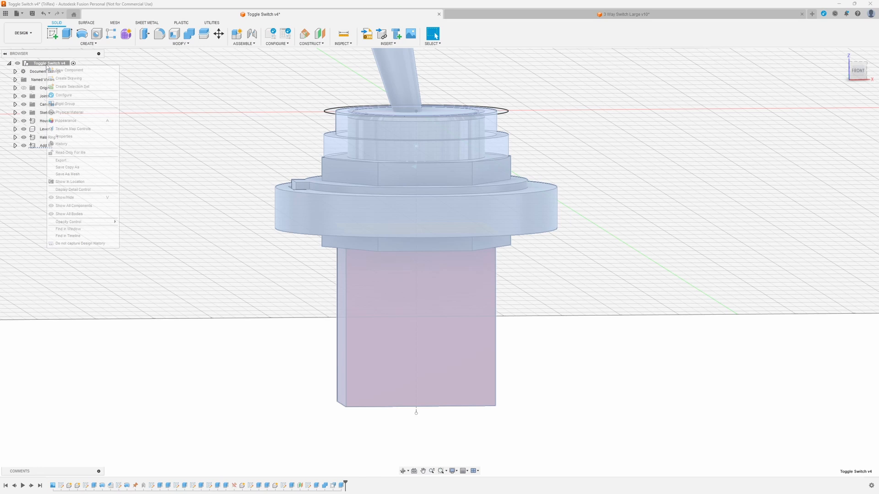
{"action": "left_click", "coordinate": [72, 73]}
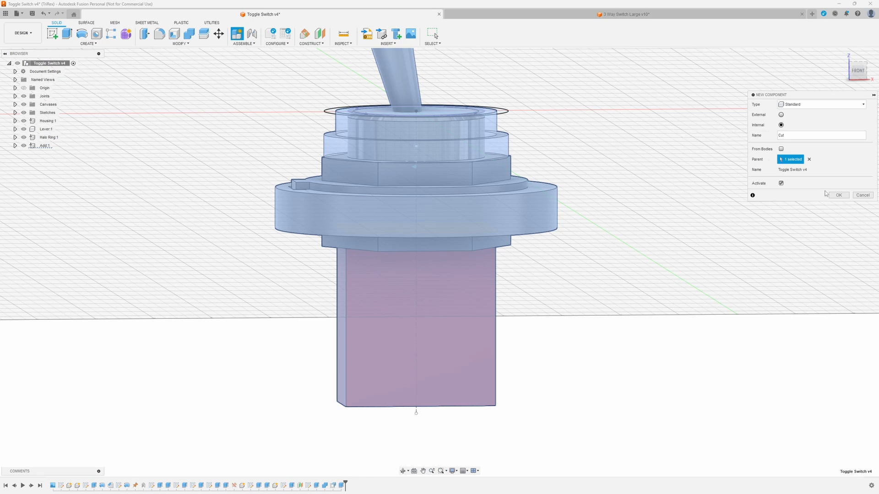
{"action": "left_click", "coordinate": [840, 196]}
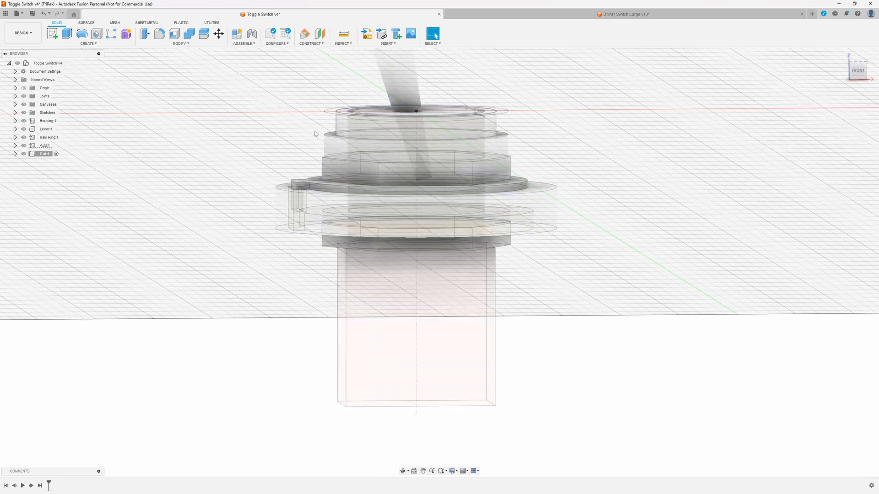
Start a sketch in the Cut component on the front XZ origin plane
{"action": "middle_click_drag", "start_coordinate": [314, 131], "coordinate": [318, 138], "text": "shift"}
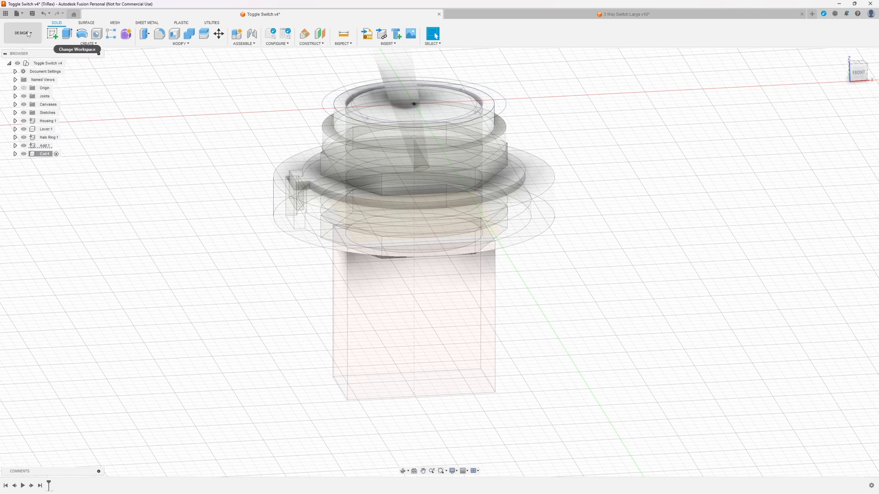
{"action": "left_click", "coordinate": [55, 35]}
{"action": "left_click", "coordinate": [433, 84]}
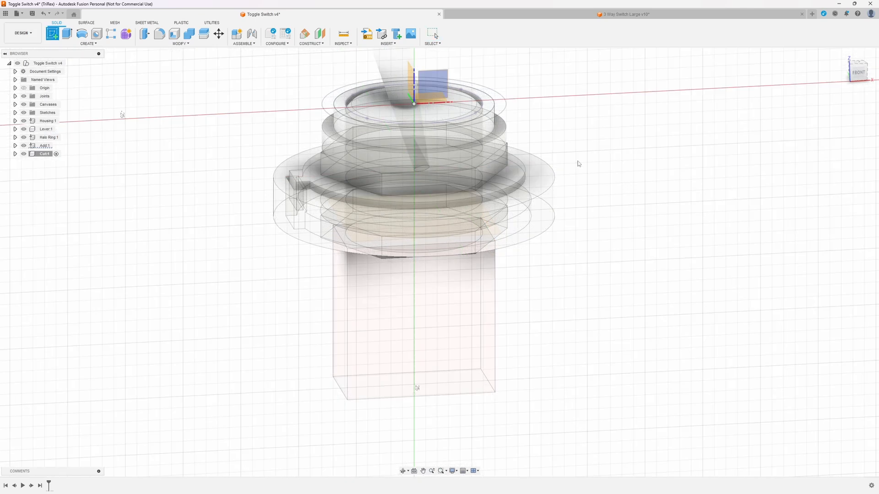
{"action": "middle_click_drag", "start_coordinate": [578, 164], "coordinate": [581, 154], "text": "shift"}
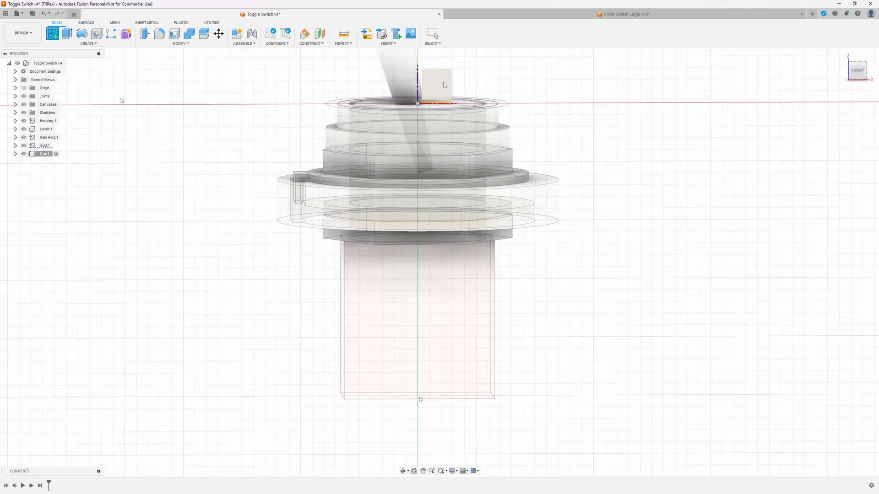
{"action": "left_click", "coordinate": [438, 82]}
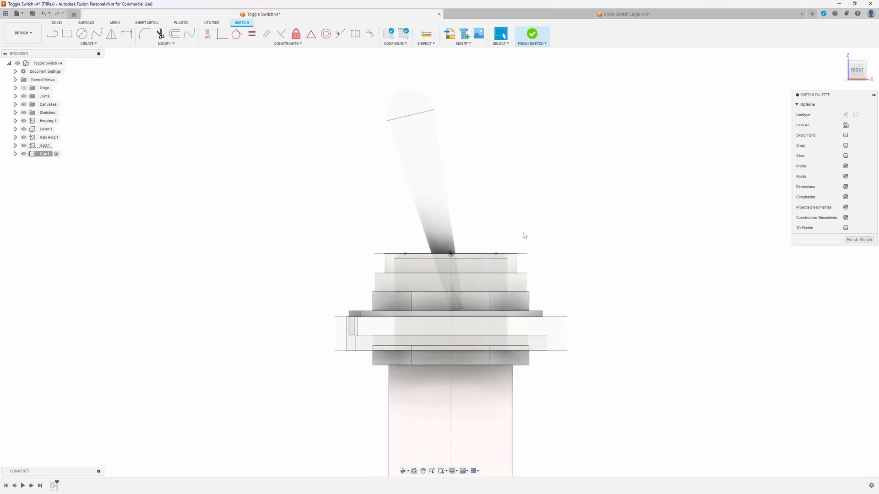
{"action": "middle_click_drag", "start_coordinate": [523, 232], "coordinate": [512, 180]}
{"action": "scroll", "coordinate": [515, 182], "scroll_direction": "up", "scroll_amount": 5}
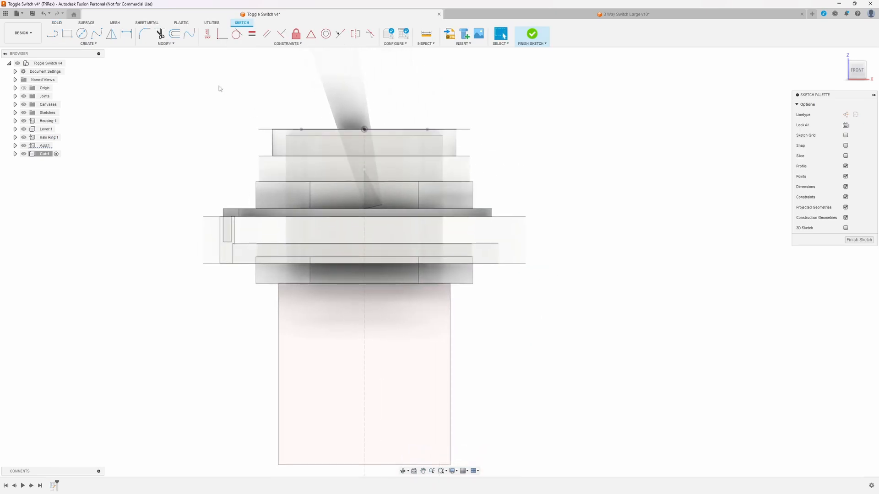
Project a Spin Profile of the halo ring, upper nut, switch body and lower nut around the vertical centre axis
{"action": "left_click", "coordinate": [86, 44]}
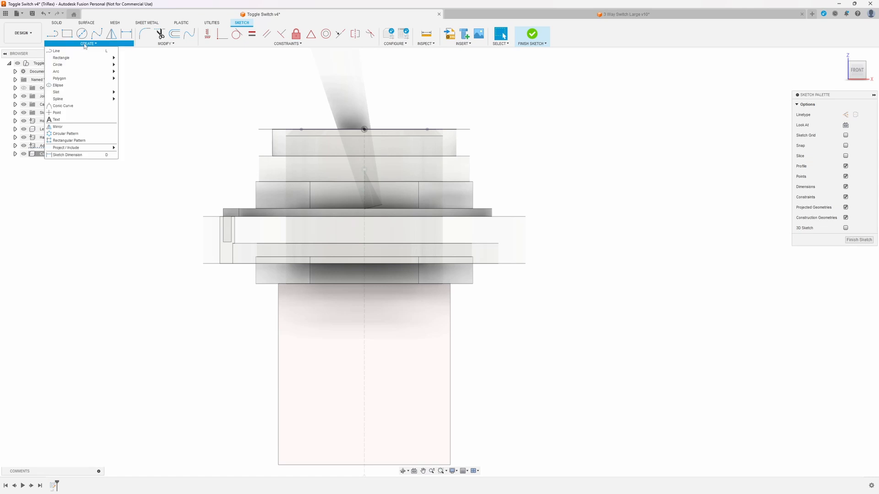
{"action": "mouse_move", "coordinate": [76, 150]}
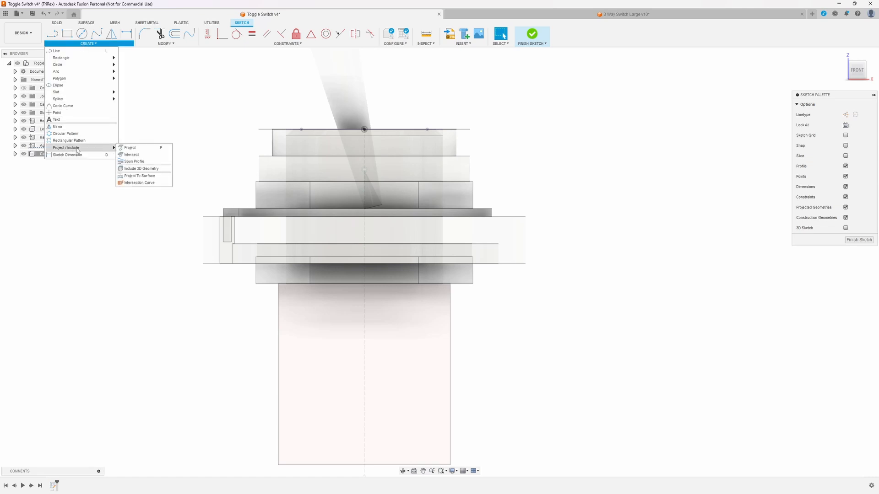
{"action": "left_click", "coordinate": [145, 163]}
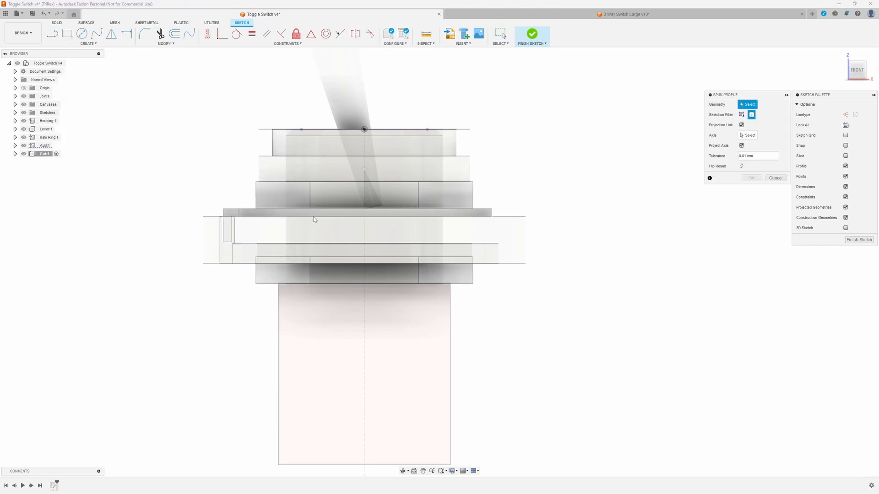
{"action": "left_click", "coordinate": [452, 144]}
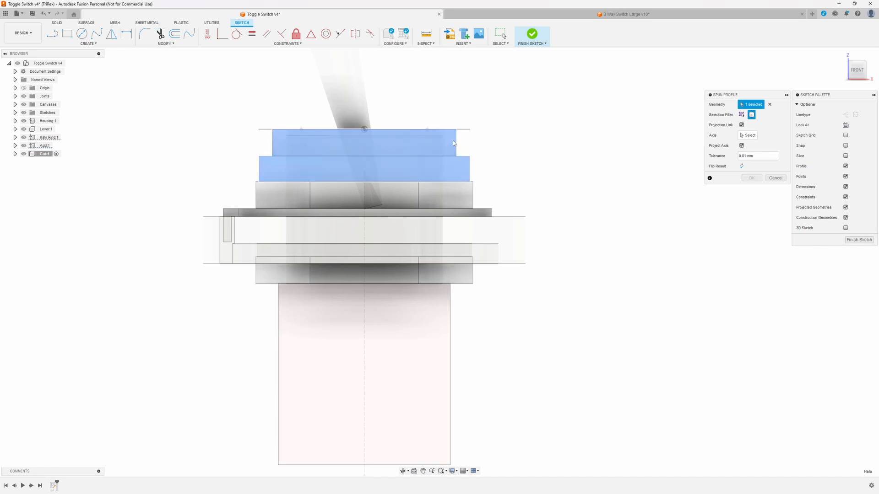
{"action": "left_click", "coordinate": [461, 185]}
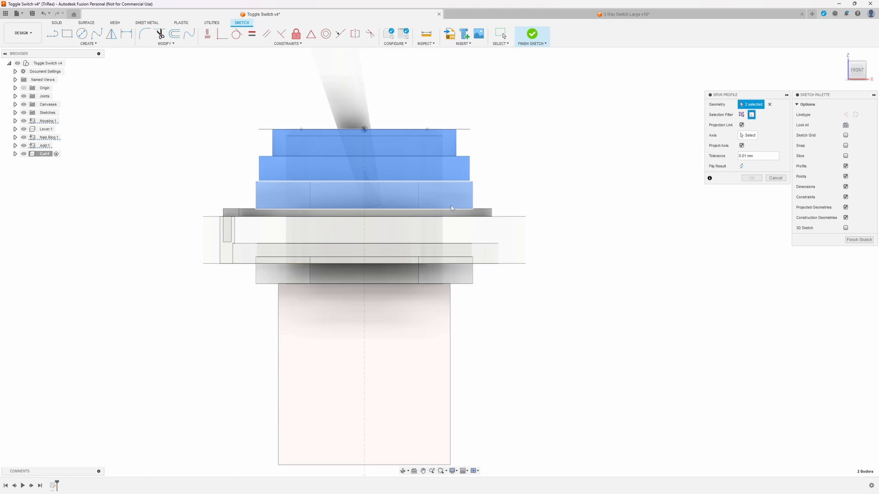
{"action": "left_click", "coordinate": [443, 323]}
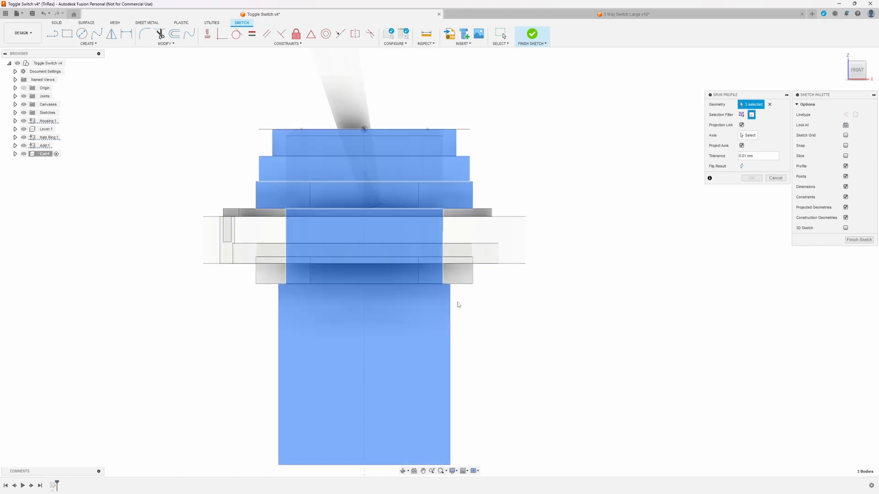
{"action": "left_click", "coordinate": [467, 280]}
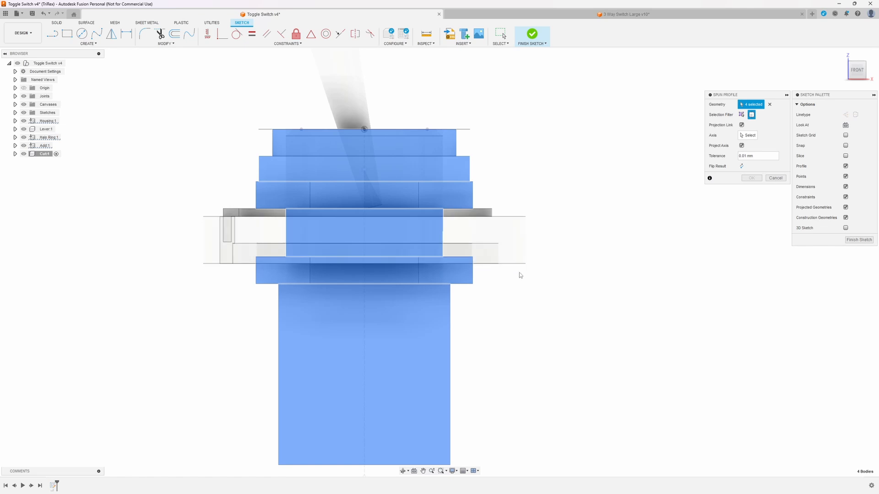
{"action": "left_click", "coordinate": [749, 135]}
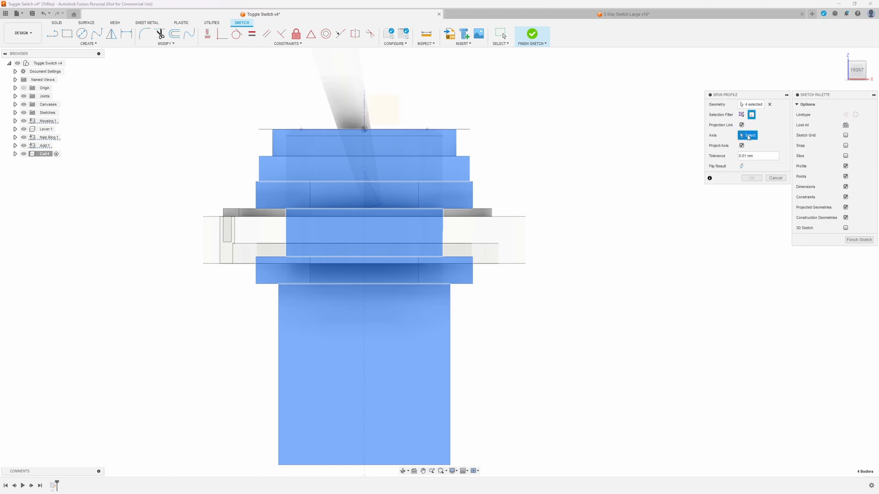
{"action": "left_click", "coordinate": [353, 140]}
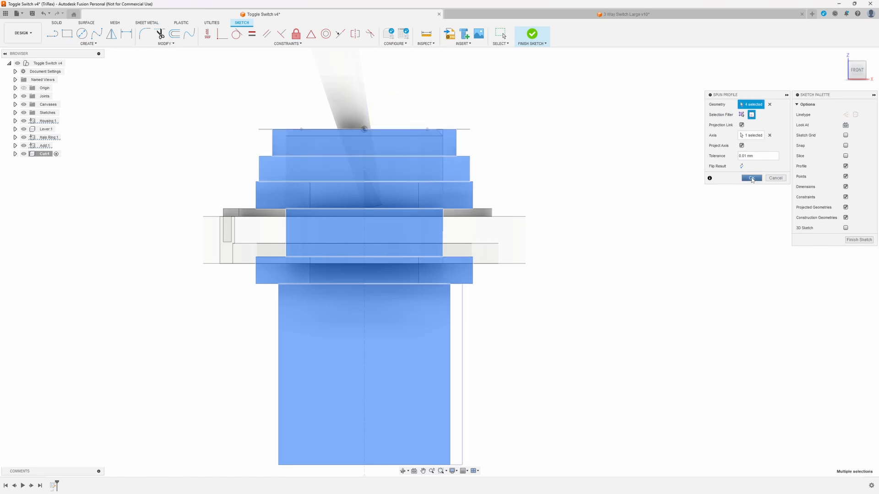
{"action": "left_click", "coordinate": [752, 178]}
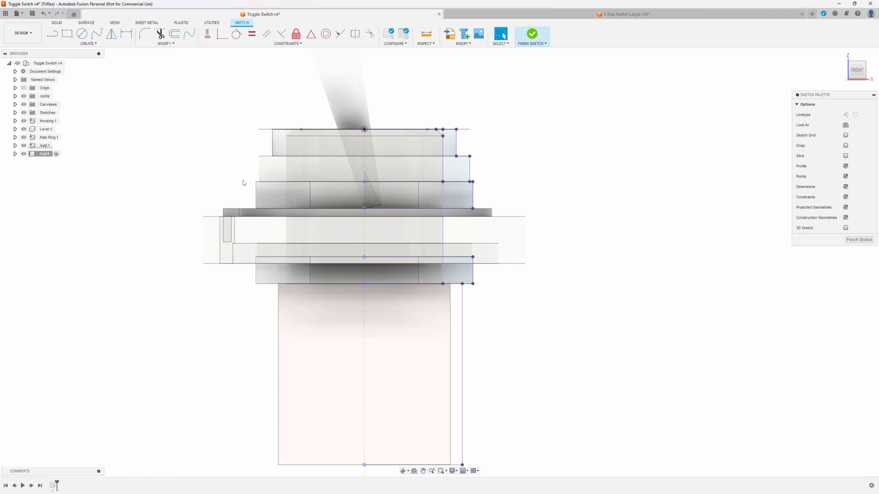
Hide the Housing, Lever, Halo Ring and Add components so only the Cut sketch remains
{"action": "left_click", "coordinate": [24, 121]}
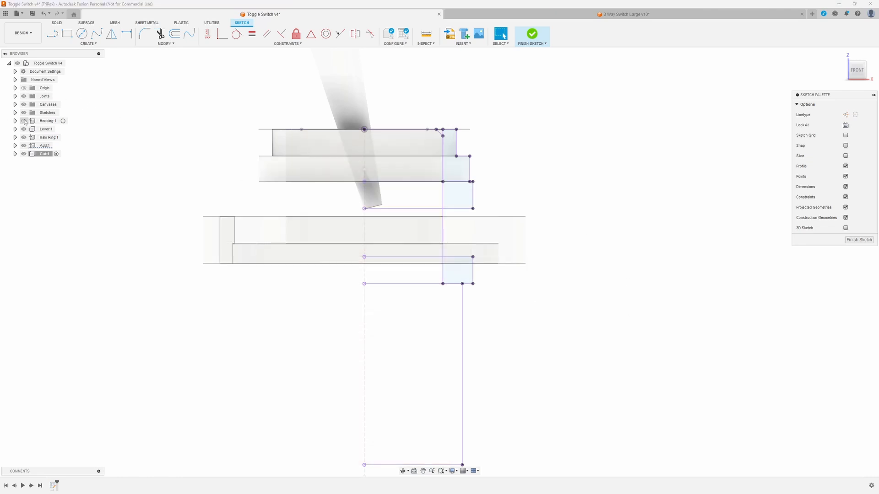
{"action": "left_click", "coordinate": [24, 129]}
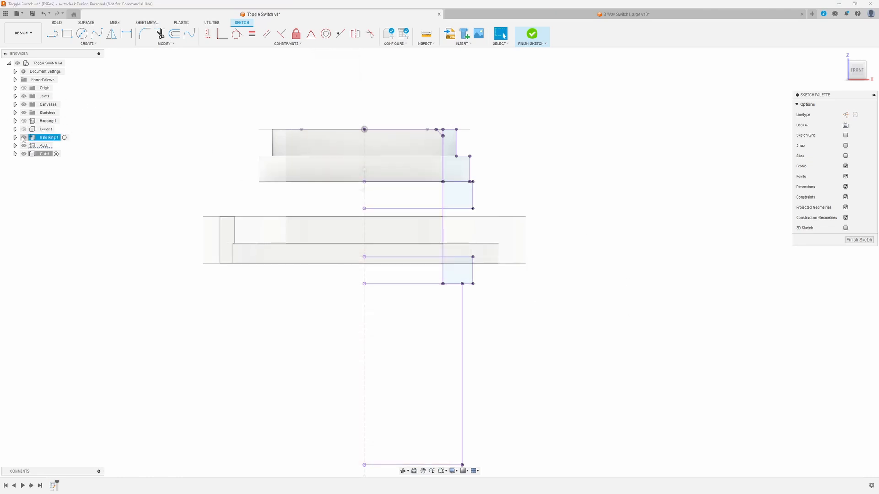
{"action": "left_click", "coordinate": [24, 137]}
{"action": "left_click", "coordinate": [24, 145]}
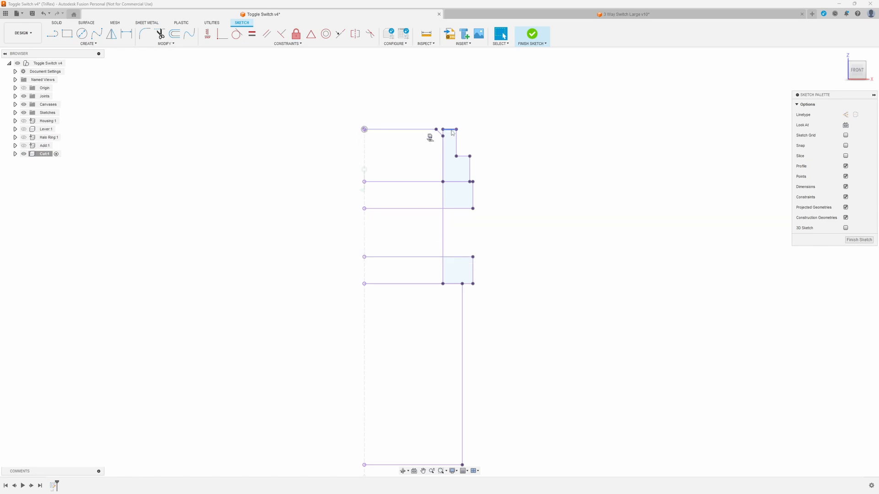
Draw a short horizontal line closing the gap above the chamfer between the threaded bushing and the halo ring profile
{"action": "middle_click_drag", "start_coordinate": [472, 339], "coordinate": [439, 230]}
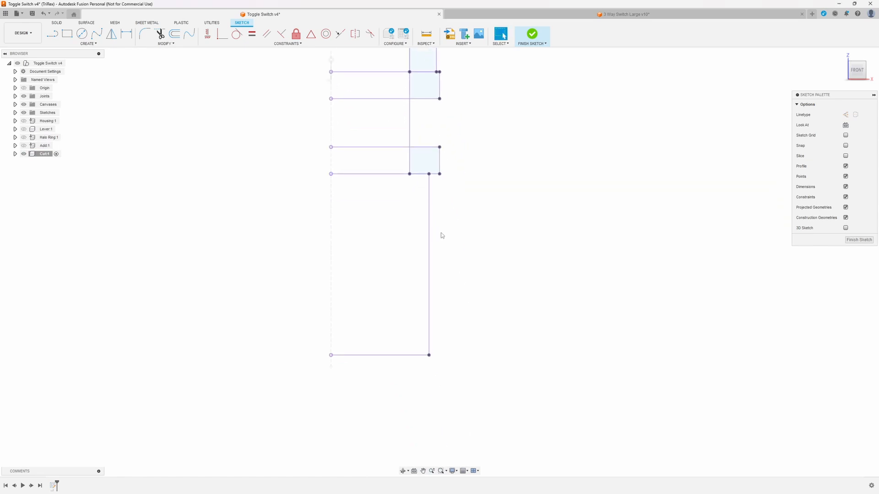
{"action": "middle_click_drag", "start_coordinate": [441, 194], "coordinate": [430, 288]}
{"action": "scroll", "coordinate": [379, 127], "scroll_direction": "up", "scroll_amount": 3}
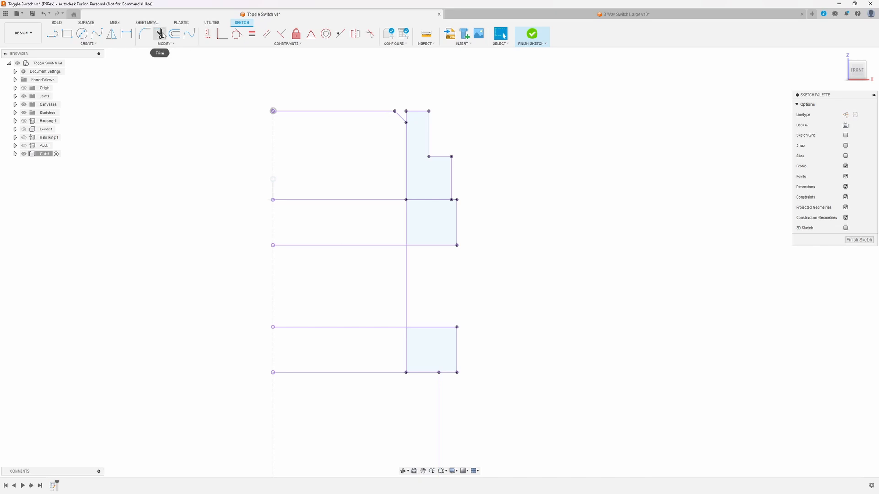
{"action": "left_click", "coordinate": [53, 34]}
{"action": "scroll", "coordinate": [394, 115], "scroll_direction": "up", "scroll_amount": 5}
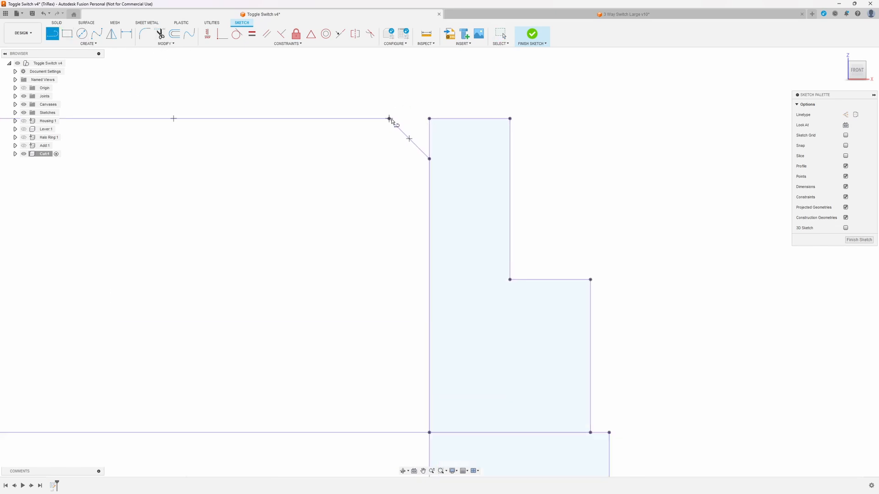
{"action": "left_click", "coordinate": [388, 118]}
{"action": "left_click", "coordinate": [430, 119]}
{"action": "scroll", "coordinate": [304, 259], "scroll_direction": "down", "scroll_amount": 5}
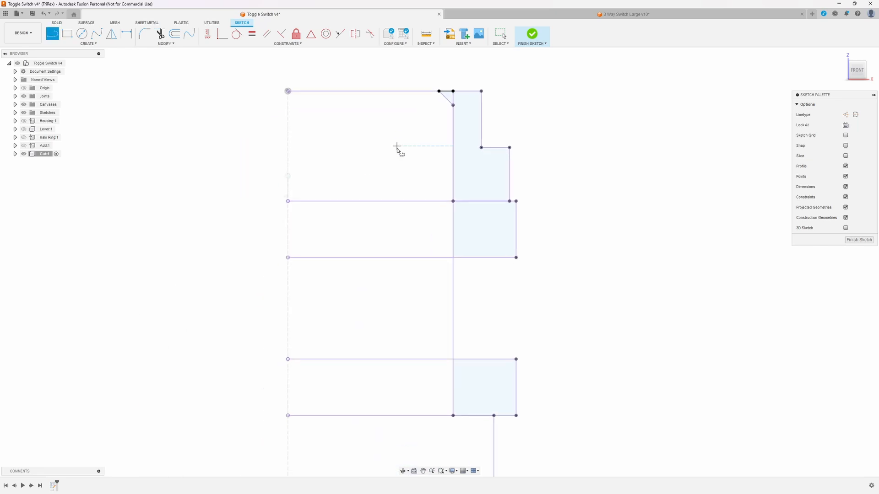
Draw a vertical line along the centre axis from the origin to the bottom edge of the switch body profile
{"action": "left_click", "coordinate": [288, 91]}
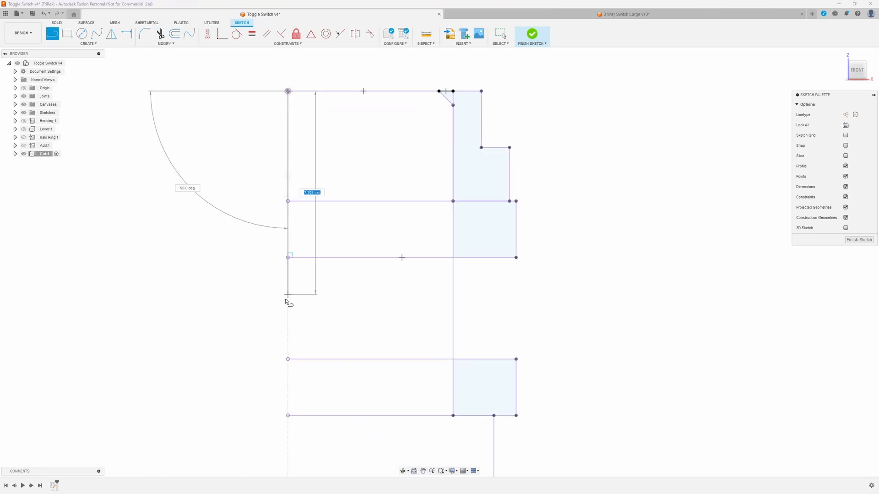
{"action": "middle_click_drag", "start_coordinate": [288, 303], "coordinate": [288, 151]}
{"action": "scroll", "coordinate": [269, 301], "scroll_direction": "up", "scroll_amount": 3}
{"action": "middle_click_drag", "start_coordinate": [271, 301], "coordinate": [302, 134]}
{"action": "scroll", "coordinate": [327, 231], "scroll_direction": "down", "scroll_amount": 3}
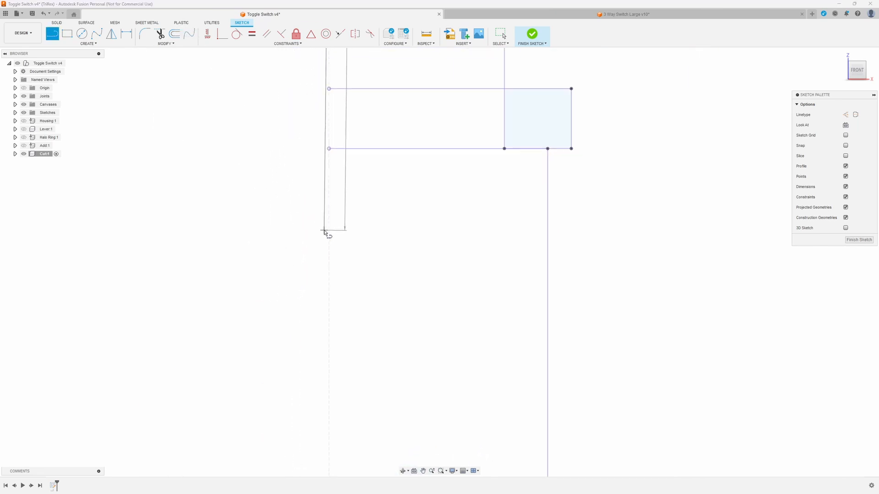
{"action": "scroll", "coordinate": [323, 250], "scroll_direction": "down", "scroll_amount": 2}
{"action": "middle_click_drag", "start_coordinate": [323, 257], "coordinate": [346, 150]}
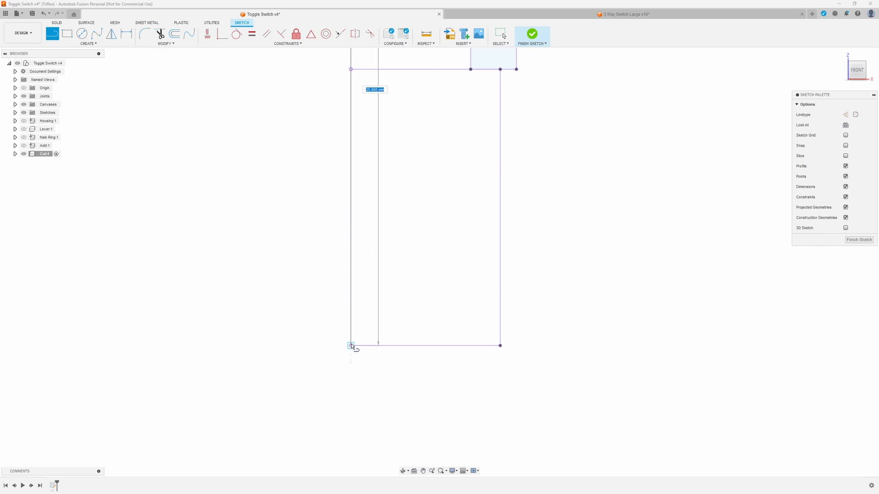
{"action": "left_click", "coordinate": [351, 345]}
{"action": "scroll", "coordinate": [467, 171], "scroll_direction": "down", "scroll_amount": 3}
{"action": "middle_click_drag", "start_coordinate": [466, 171], "coordinate": [388, 229]}
Extend the lower nut's outer edge straight down to the body's base level and join it horizontally to the body's bottom corner
{"action": "key", "text": "l"}
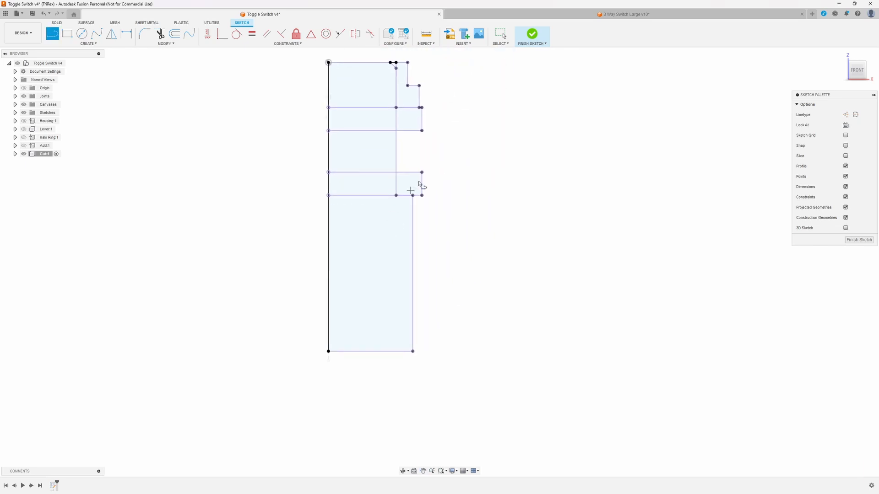
{"action": "scroll", "coordinate": [456, 136], "scroll_direction": "up", "scroll_amount": 3}
{"action": "scroll", "coordinate": [425, 164], "scroll_direction": "down", "scroll_amount": 1}
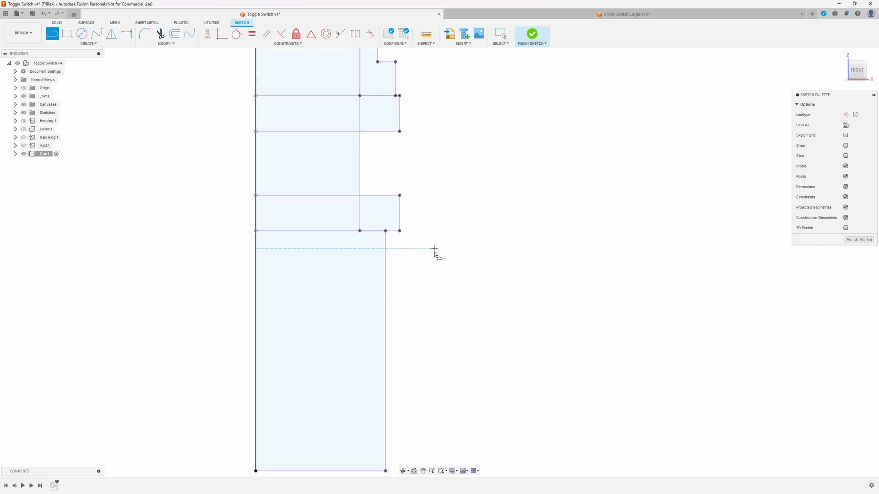
{"action": "middle_click_drag", "start_coordinate": [433, 238], "coordinate": [430, 199]}
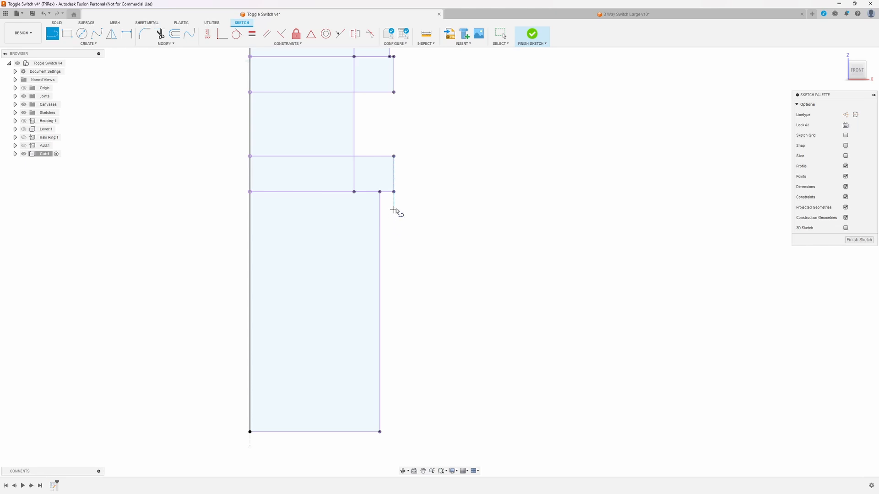
{"action": "left_click", "coordinate": [394, 194]}
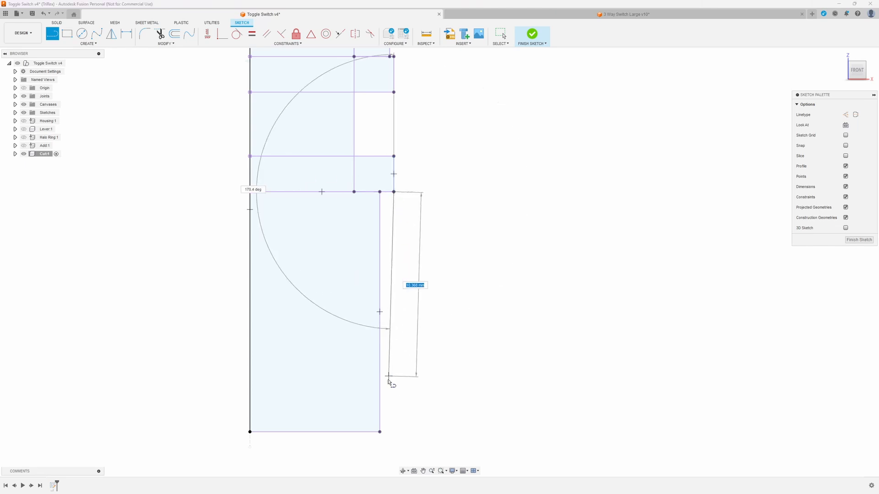
{"action": "left_click", "coordinate": [394, 431]}
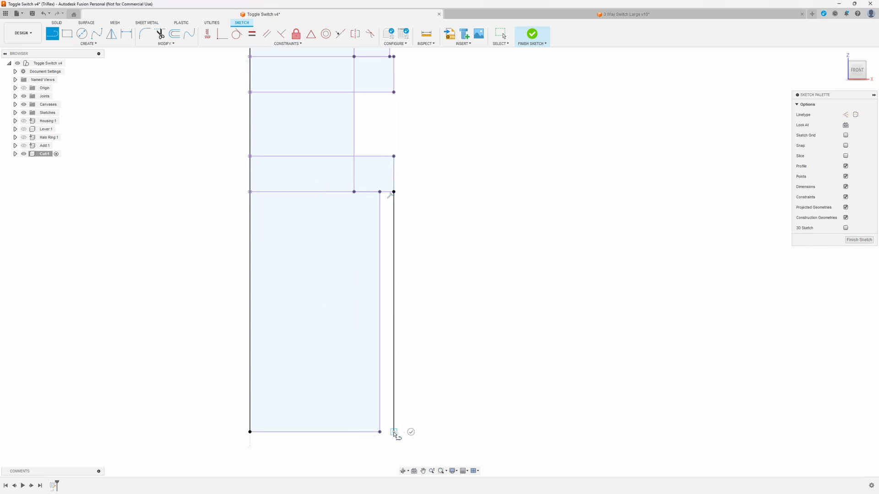
{"action": "left_click", "coordinate": [380, 431]}
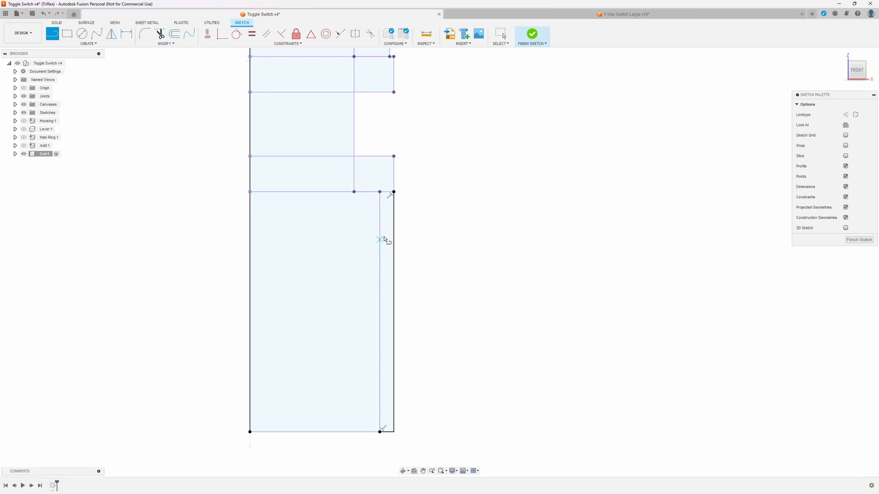
{"action": "middle_click_drag", "start_coordinate": [330, 172], "coordinate": [328, 247]}
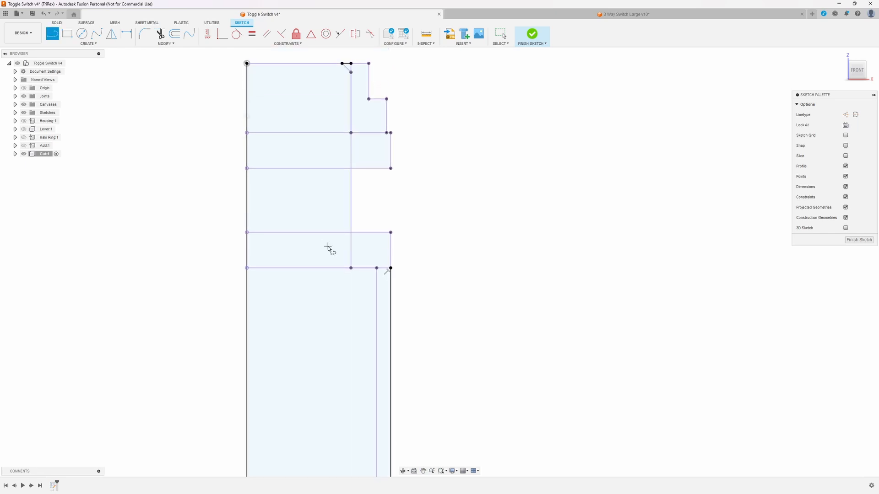
Finish the Cut sketch and start a Revolve
{"action": "left_click", "coordinate": [532, 36]}
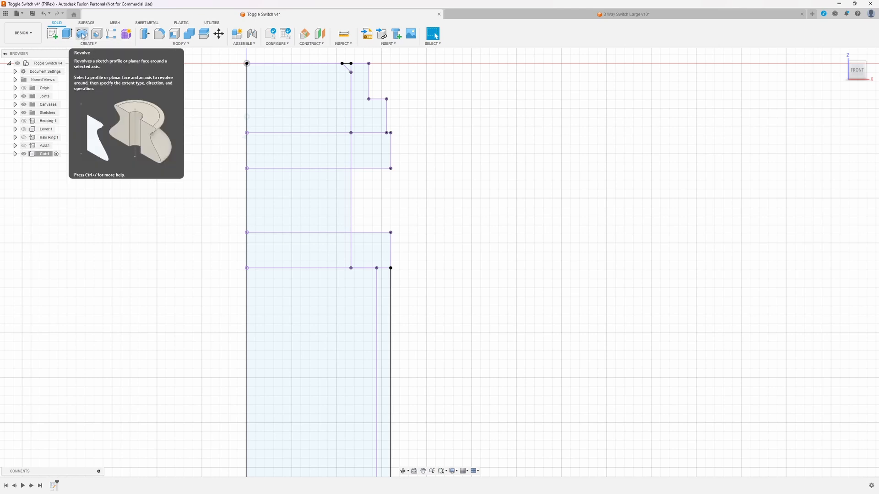
{"action": "left_click", "coordinate": [82, 36]}
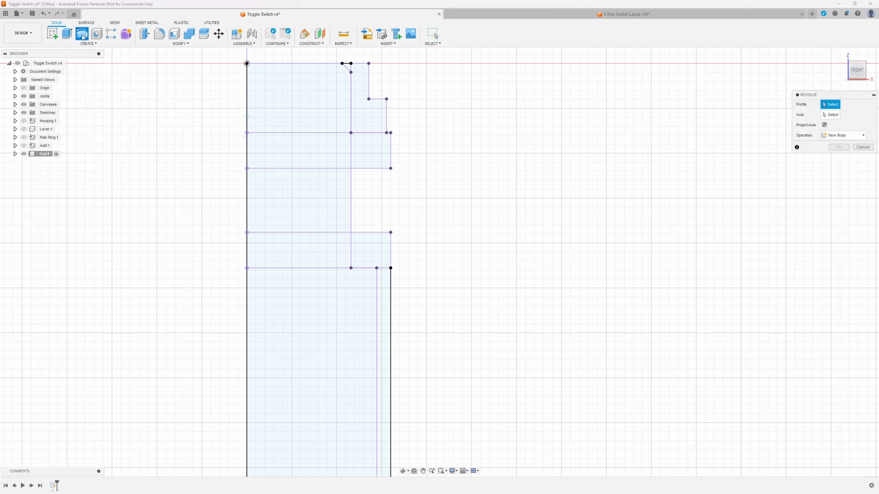
{"action": "left_click", "coordinate": [311, 114]}
{"action": "left_click", "coordinate": [348, 67]}
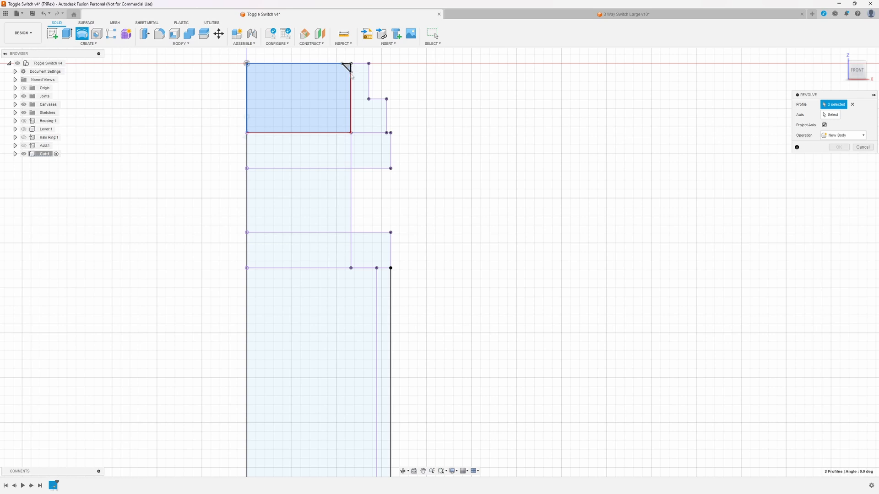
{"action": "left_click", "coordinate": [375, 116]}
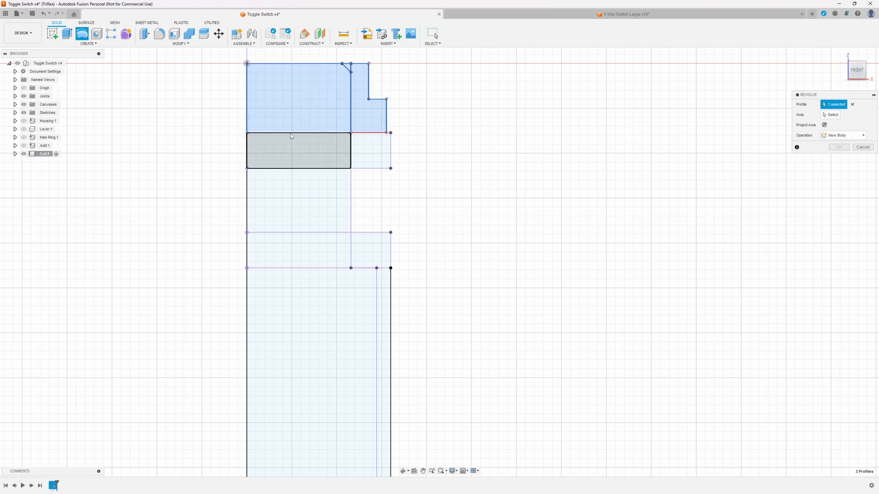
{"action": "left_click", "coordinate": [851, 104]}
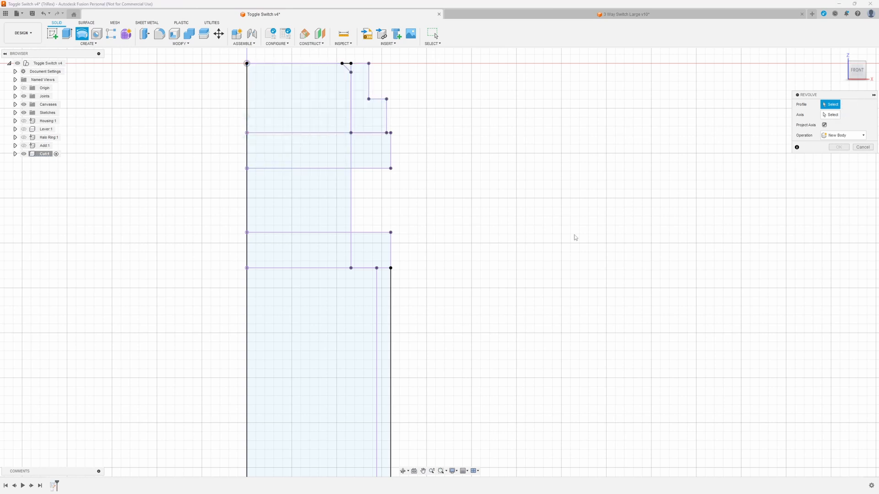
Revolve all ten Cut sketch profiles 360° around the vertical centre line as a new body
{"action": "scroll", "coordinate": [490, 275], "scroll_direction": "down", "scroll_amount": 4}
{"action": "left_click_drag", "start_coordinate": [325, 161], "coordinate": [500, 395]}
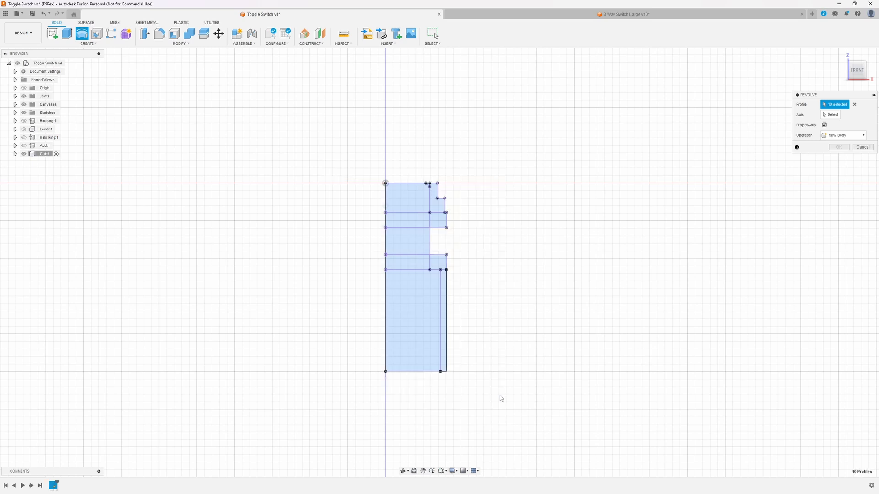
{"action": "left_click", "coordinate": [832, 115]}
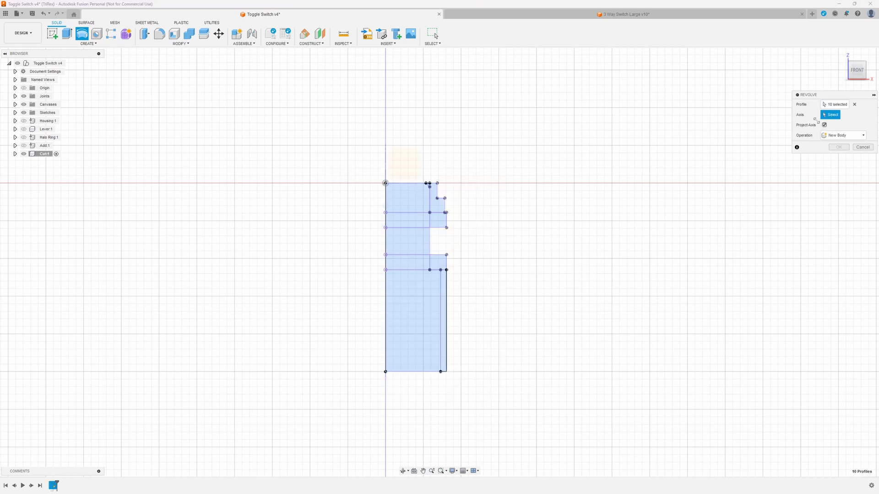
{"action": "left_click", "coordinate": [385, 315]}
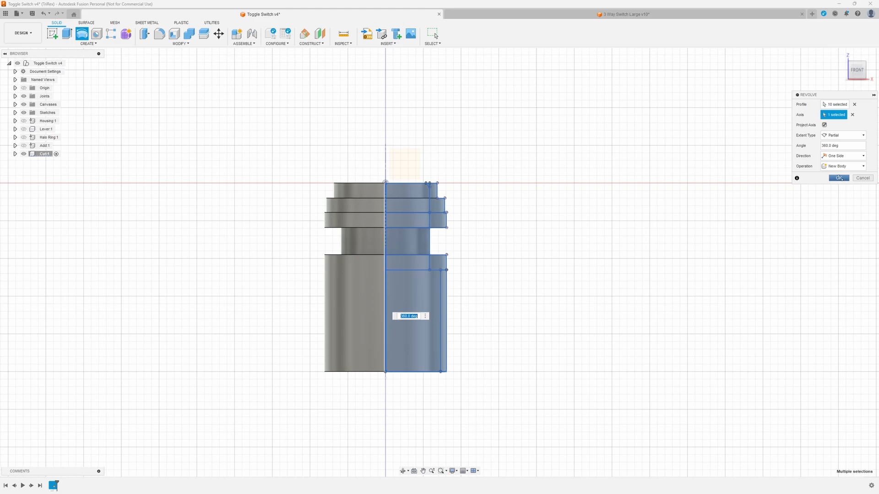
{"action": "left_click", "coordinate": [839, 178]}
{"action": "middle_click_drag", "start_coordinate": [405, 174], "coordinate": [386, 222], "text": "shift"}
{"action": "scroll", "coordinate": [326, 225], "scroll_direction": "up", "scroll_amount": 5}
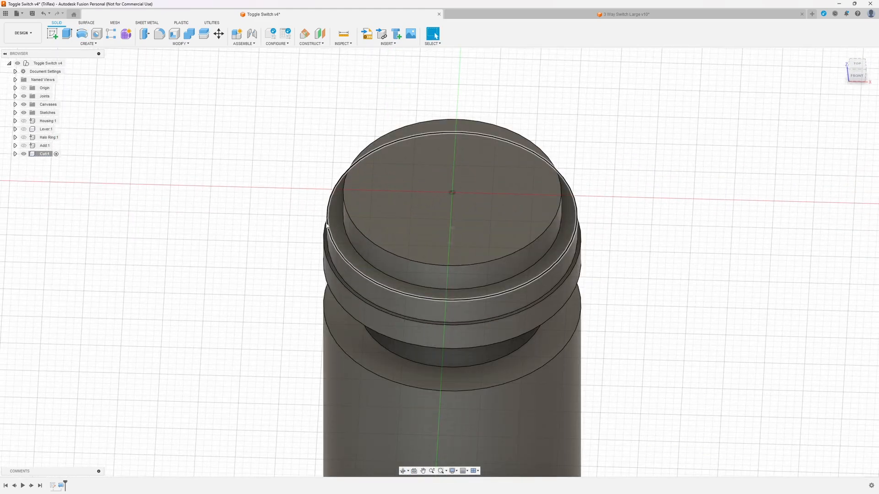
{"action": "middle_click_drag", "start_coordinate": [326, 226], "coordinate": [346, 219], "text": "shift"}
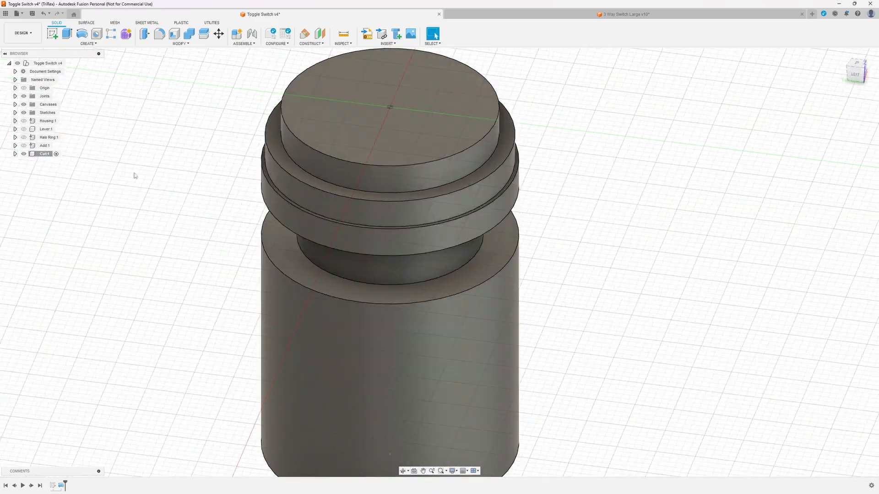
Show the Add component and examine its ring and locating tab opening around the Cut body from below
{"action": "left_click", "coordinate": [23, 146]}
{"action": "middle_click_drag", "start_coordinate": [231, 253], "coordinate": [178, 214], "text": "shift"}
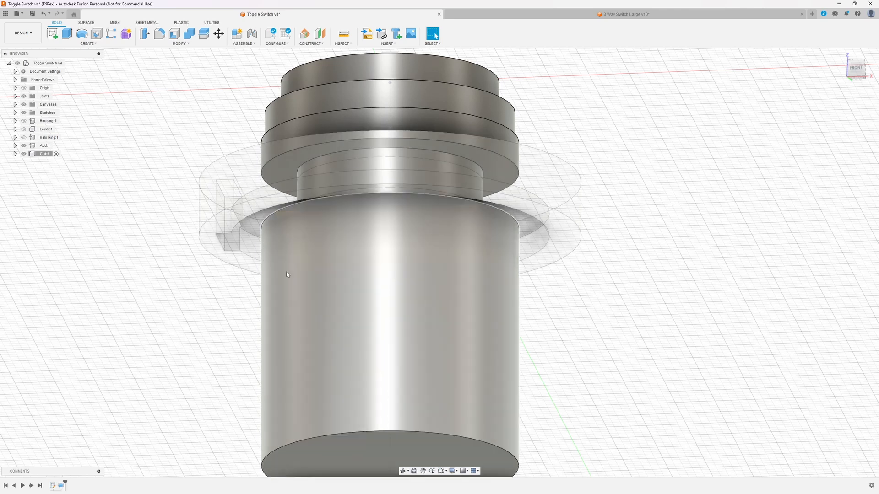
{"action": "middle_click_drag", "start_coordinate": [308, 238], "coordinate": [285, 227], "text": "shift"}
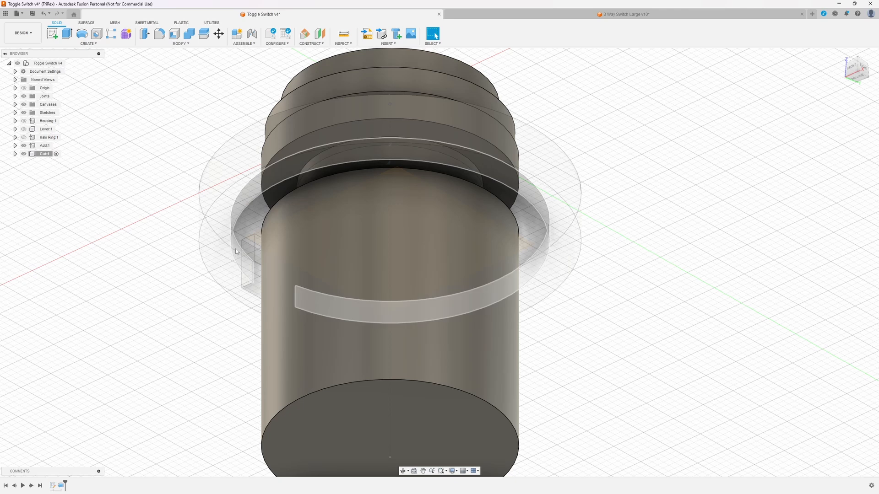
{"action": "middle_click_drag", "start_coordinate": [238, 253], "coordinate": [239, 252], "text": "shift"}
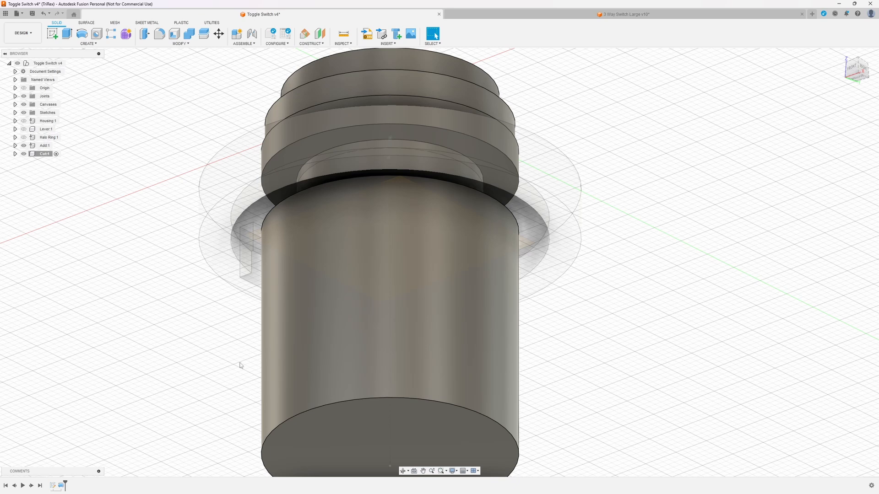
{"action": "middle_click_drag", "start_coordinate": [234, 330], "coordinate": [265, 268], "text": "shift"}
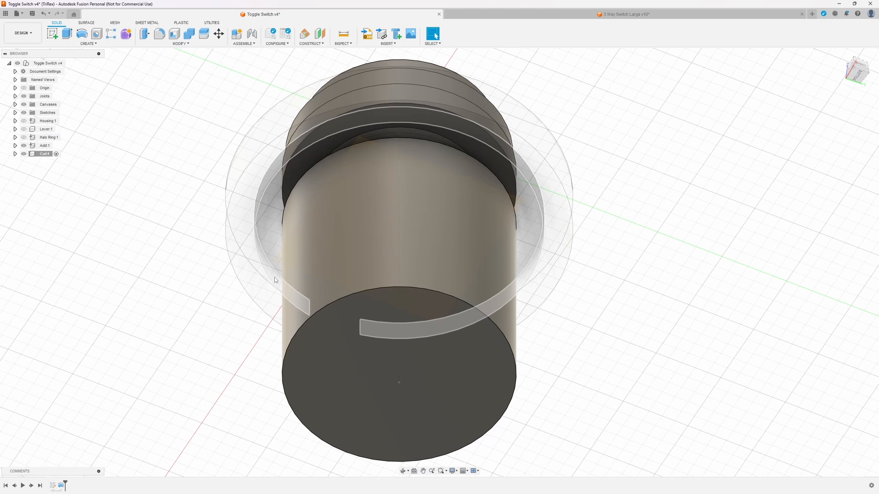
{"action": "middle_click_drag", "start_coordinate": [271, 274], "coordinate": [276, 253], "text": "shift"}
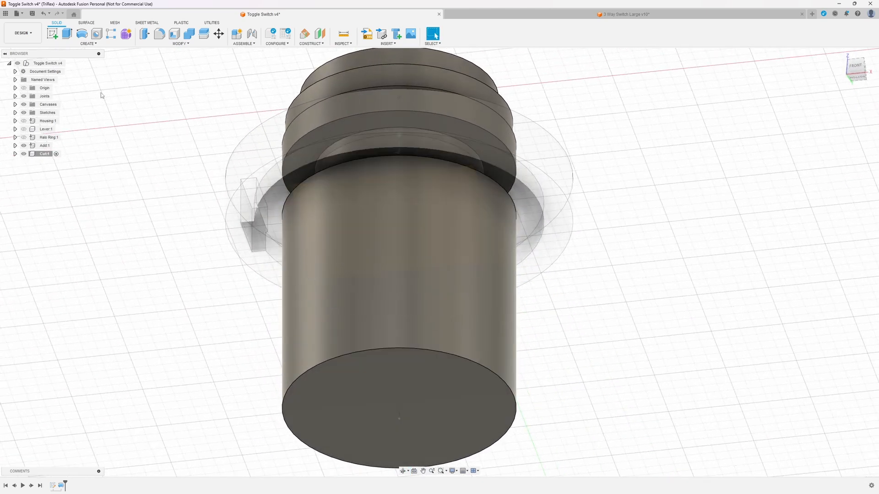
Start a sketch on the Cut body's bottom face and project the Add ring's 10 mm radius inner edge into it
{"action": "left_click", "coordinate": [53, 34]}
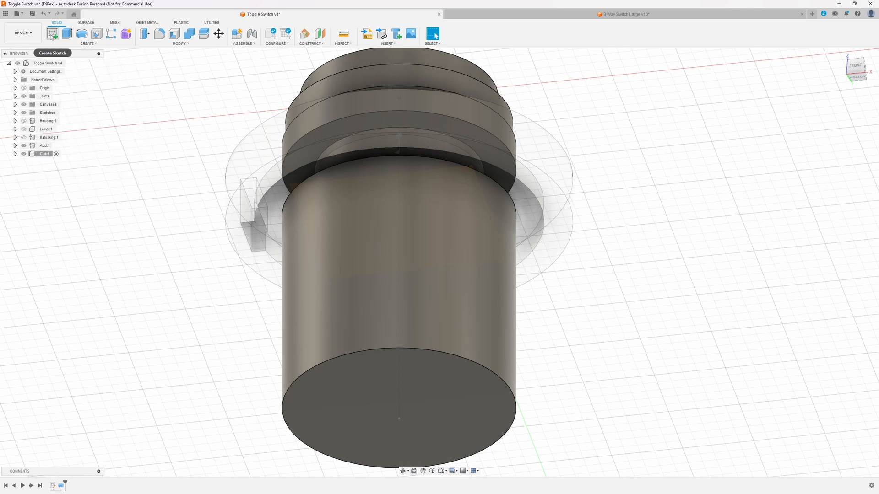
{"action": "left_click", "coordinate": [378, 392]}
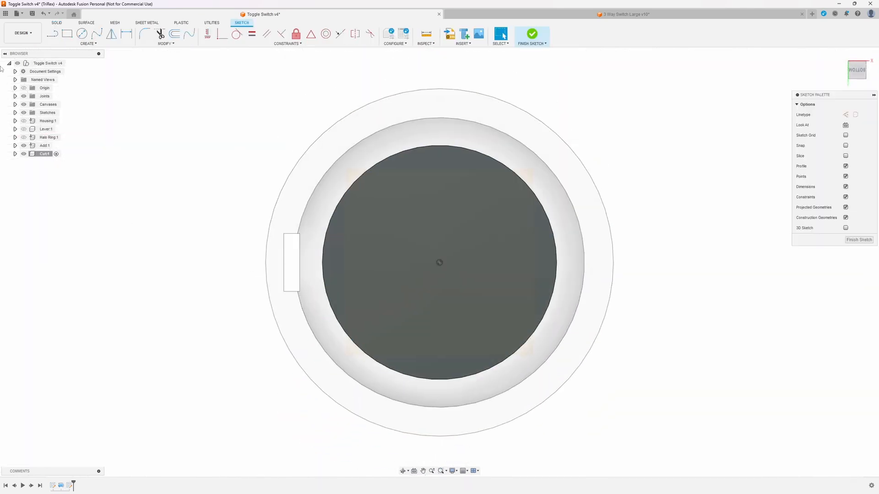
{"action": "left_click", "coordinate": [94, 43]}
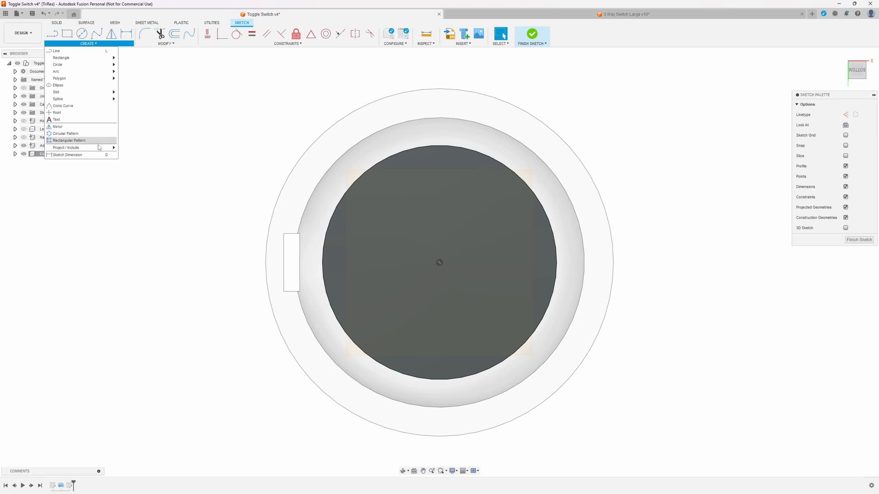
{"action": "mouse_move", "coordinate": [104, 148]}
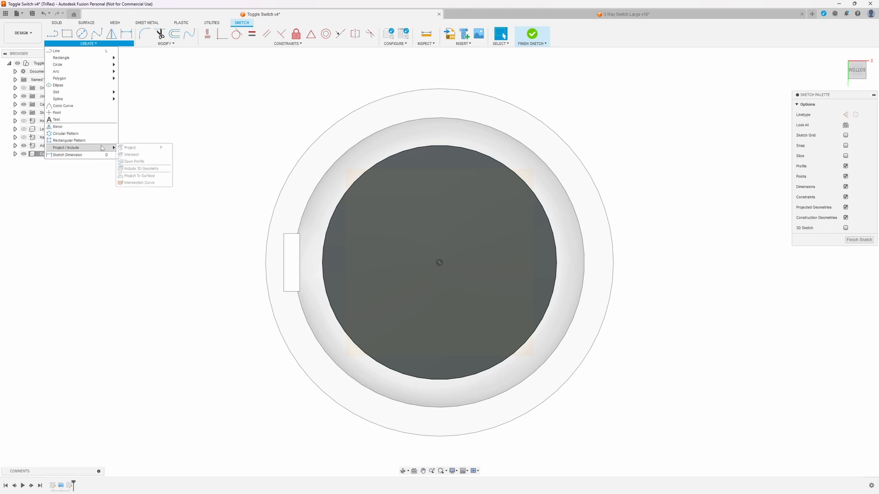
{"action": "left_click", "coordinate": [129, 148]}
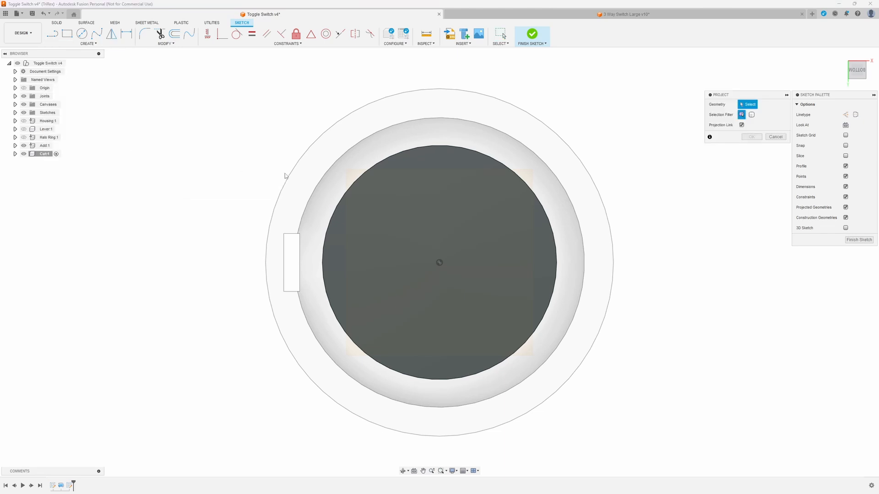
{"action": "left_click", "coordinate": [322, 182]}
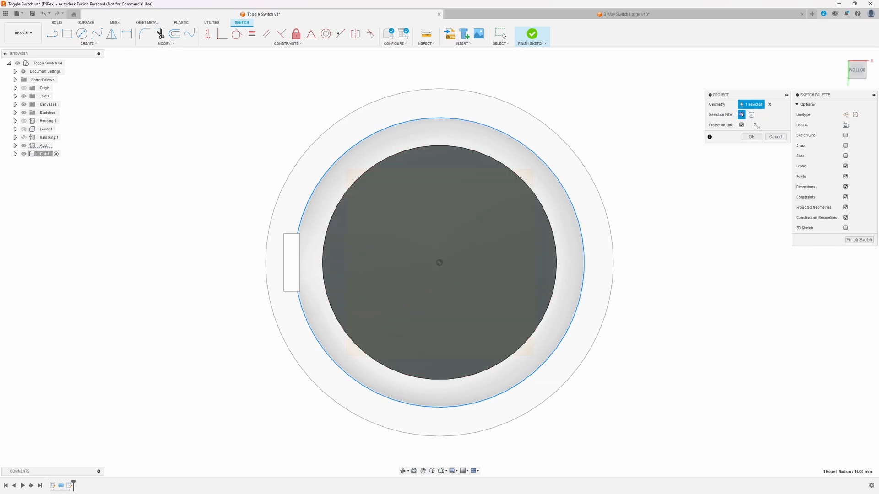
{"action": "left_click", "coordinate": [750, 137]}
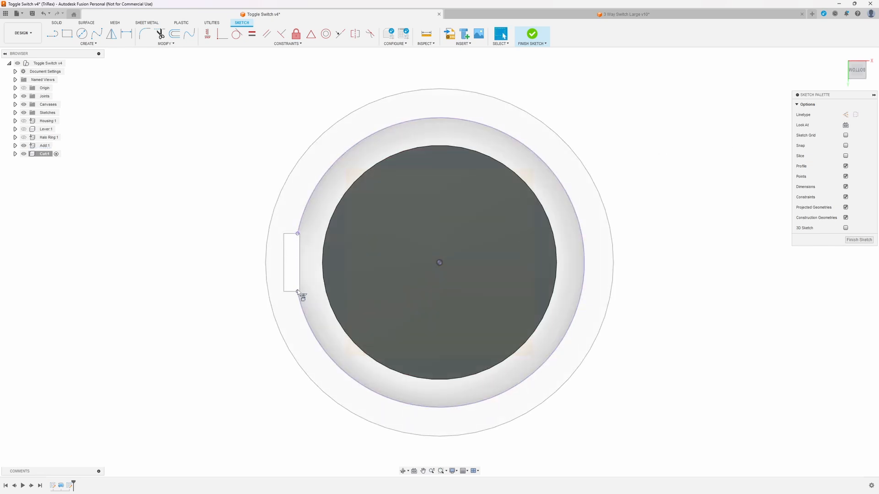
Close the gap in the projected circle at the locating tab with a centre point arc about the origin, and finish the sketch
{"action": "left_click", "coordinate": [86, 46]}
{"action": "mouse_move", "coordinate": [83, 72]}
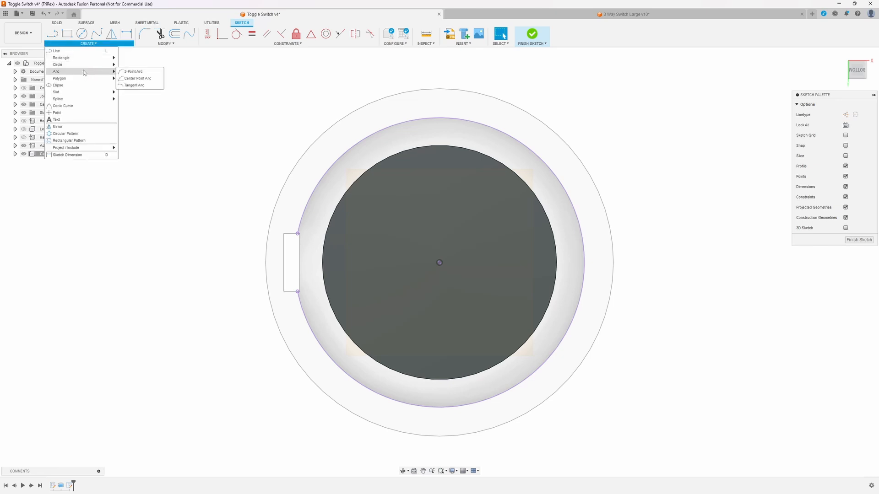
{"action": "left_click", "coordinate": [138, 78]}
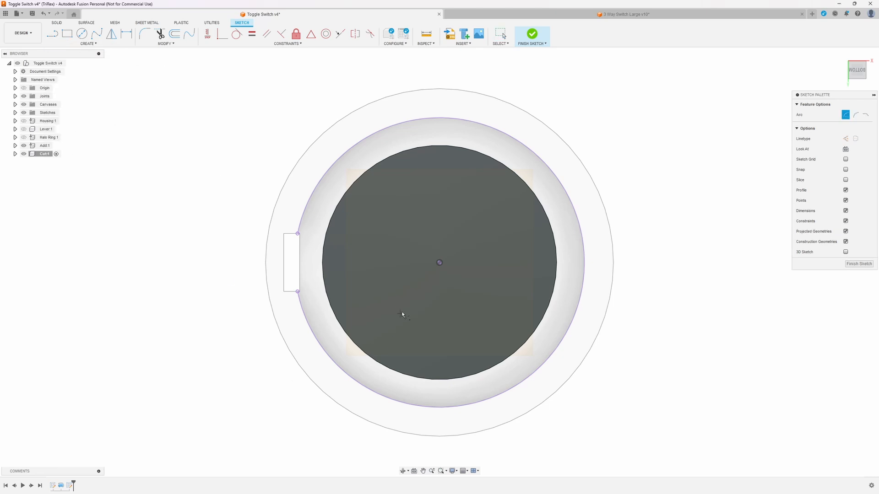
{"action": "left_click", "coordinate": [439, 263]}
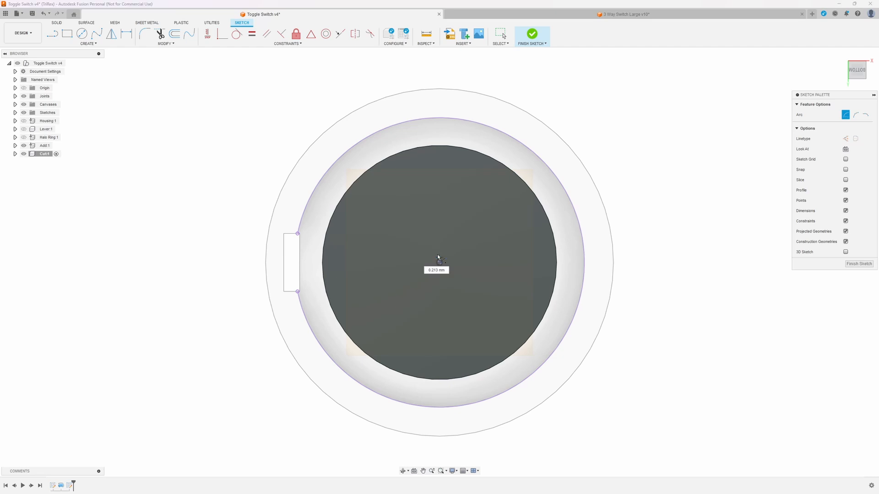
{"action": "left_click", "coordinate": [297, 233]}
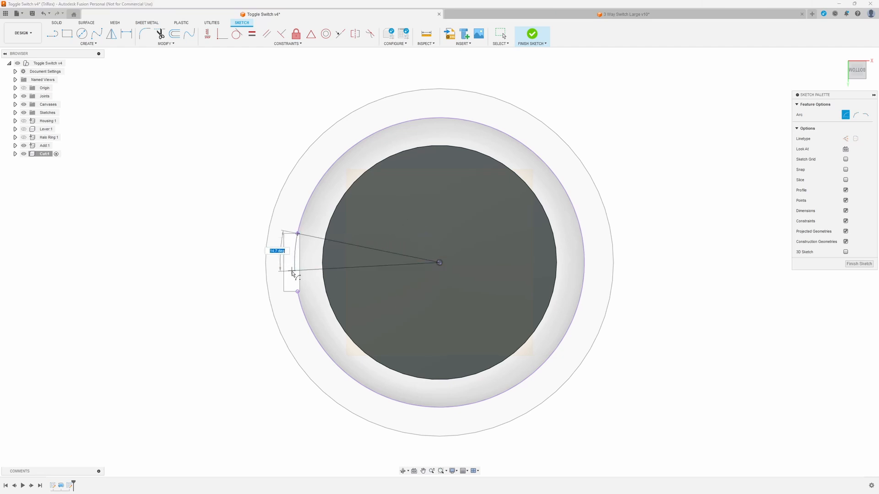
{"action": "left_click", "coordinate": [297, 291]}
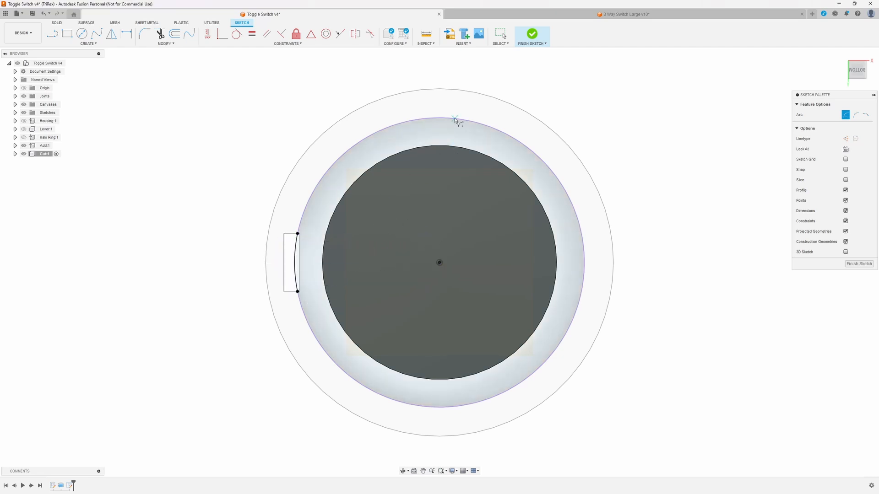
{"action": "left_click", "coordinate": [530, 36]}
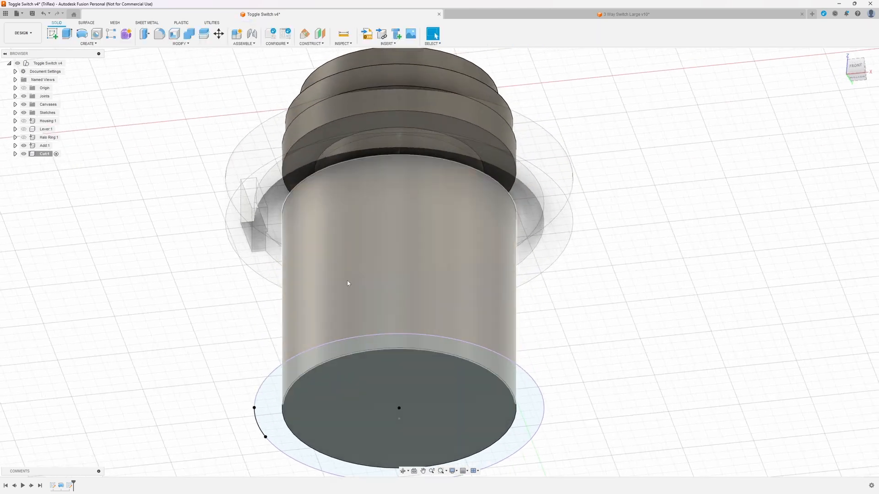
Hide the Add component and extrude the ring profile -15.50 mm up to the body's shoulder face, joining it to the Cut body
{"action": "scroll", "coordinate": [213, 197], "scroll_direction": "down", "scroll_amount": 3}
{"action": "middle_click_drag", "start_coordinate": [213, 202], "coordinate": [352, 270], "text": "shift"}
{"action": "left_click", "coordinate": [67, 34]}
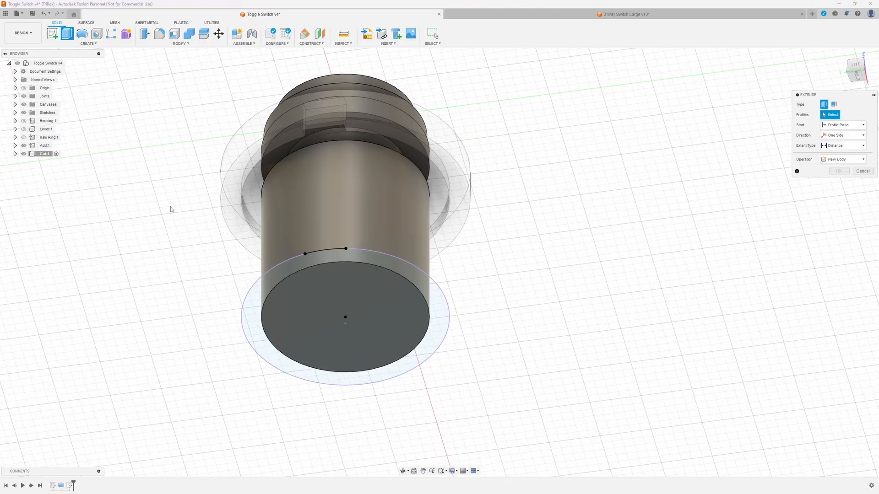
{"action": "left_click", "coordinate": [257, 298]}
{"action": "middle_click_drag", "start_coordinate": [278, 191], "coordinate": [268, 187], "text": "shift"}
{"action": "scroll", "coordinate": [268, 187], "scroll_direction": "up", "scroll_amount": 6}
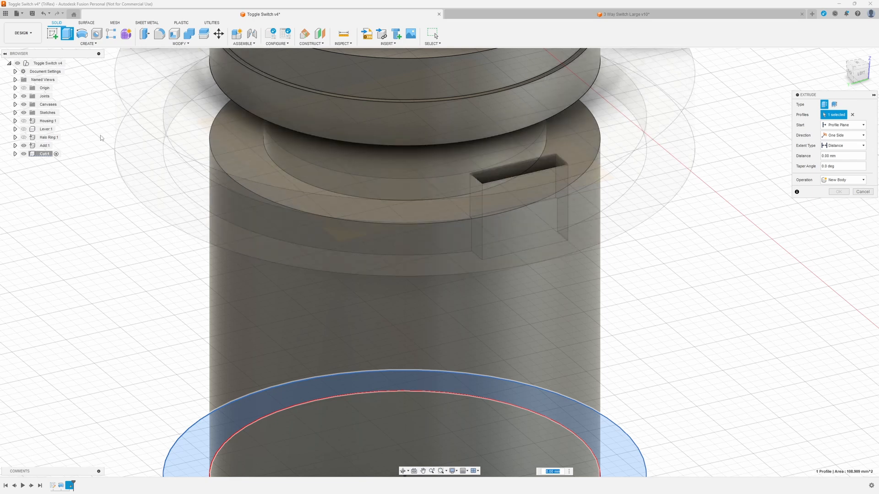
{"action": "left_click", "coordinate": [24, 145]}
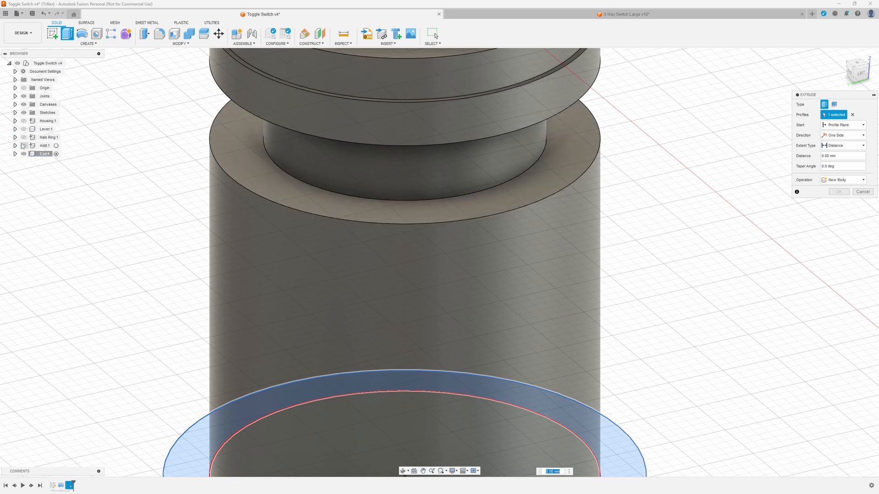
{"action": "left_click", "coordinate": [247, 163]}
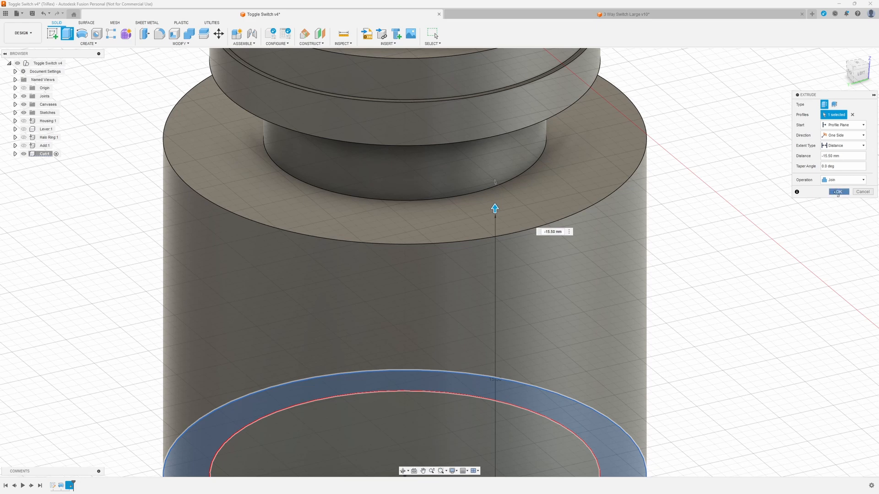
{"action": "left_click", "coordinate": [838, 192]}
Show the Add, Halo Ring, Lever and Housing components together with the Cut body
{"action": "scroll", "coordinate": [336, 192], "scroll_direction": "down", "scroll_amount": 10}
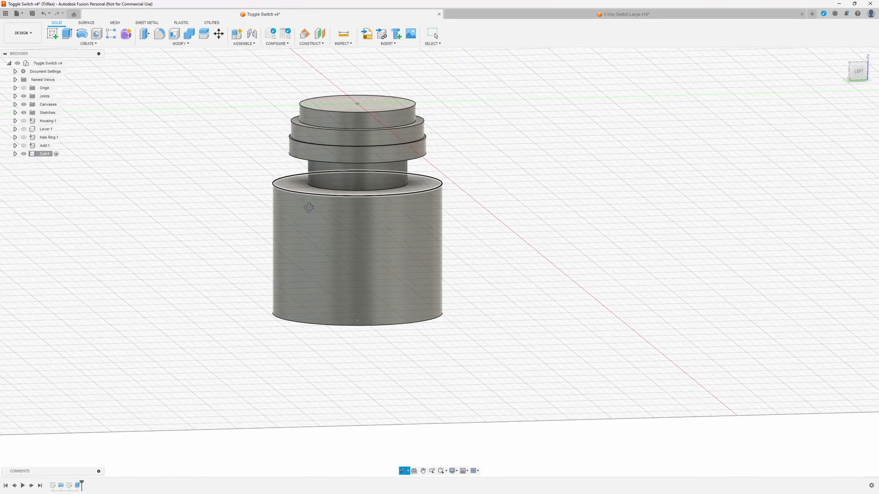
{"action": "middle_click_drag", "start_coordinate": [309, 207], "coordinate": [357, 155], "text": "shift"}
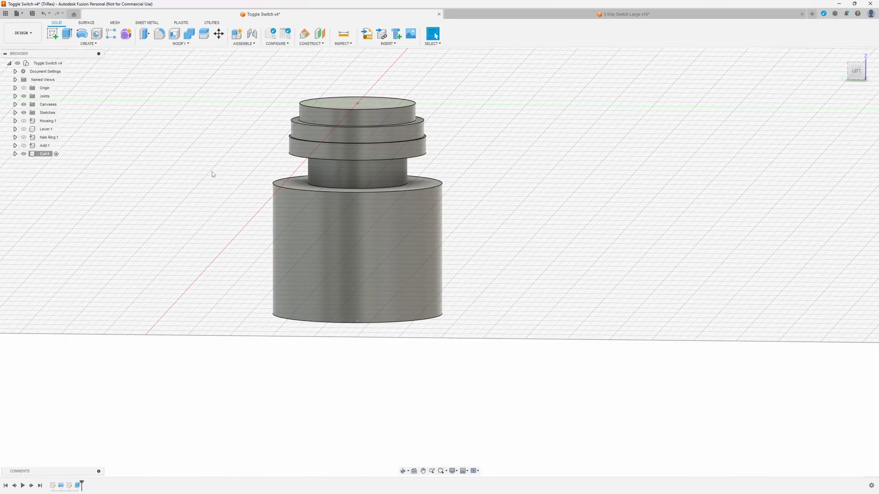
{"action": "left_click", "coordinate": [23, 146]}
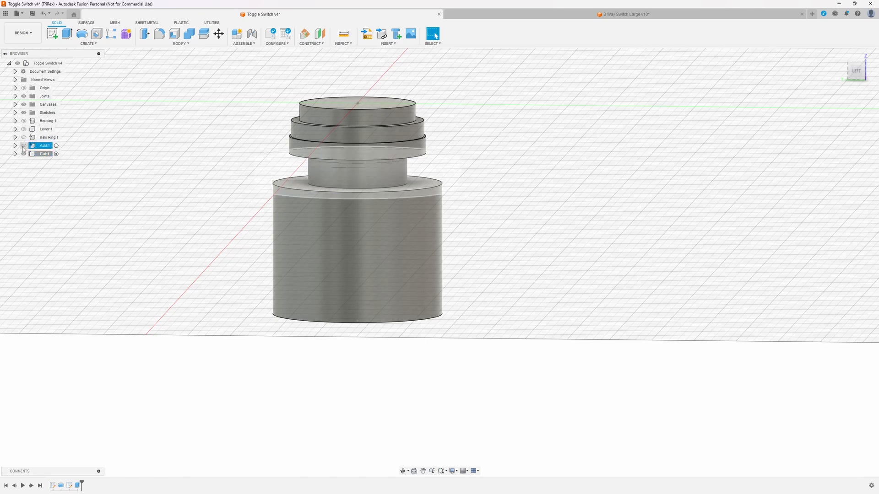
{"action": "left_click", "coordinate": [24, 137]}
{"action": "left_click", "coordinate": [24, 129]}
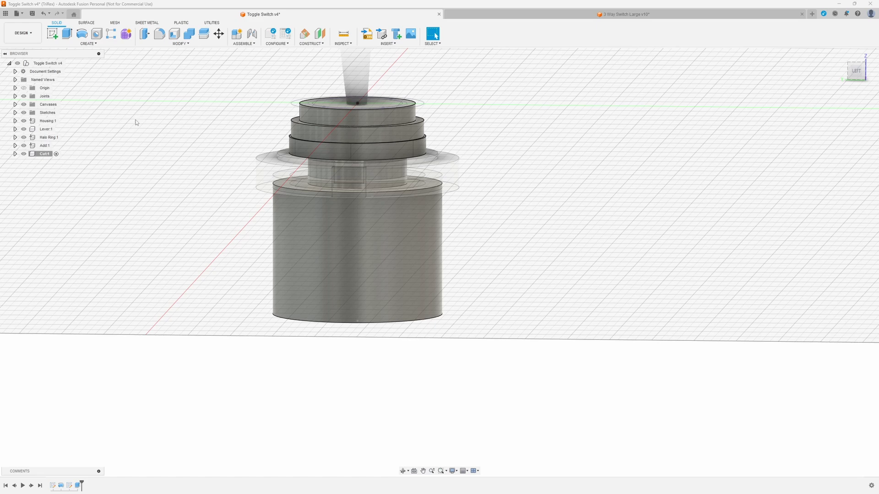
{"action": "middle_click_drag", "start_coordinate": [138, 122], "coordinate": [190, 151], "text": "shift"}
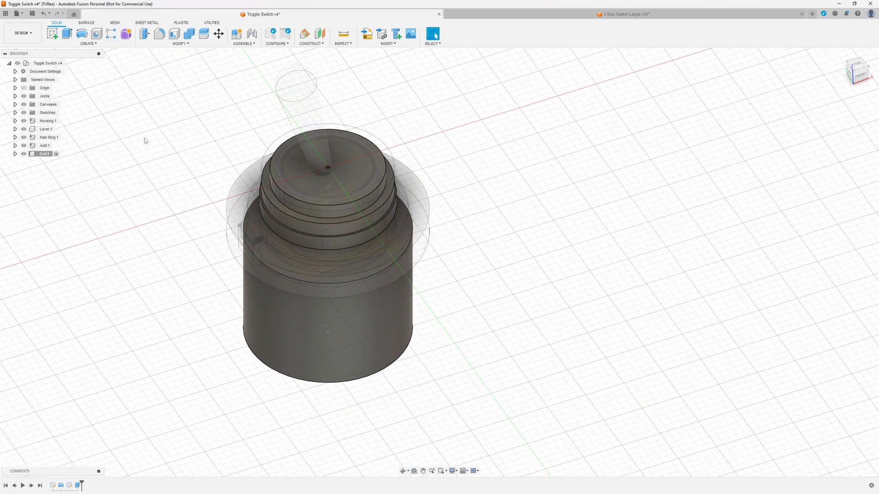
Ground the Cut component to its parent and clear the selection
{"action": "right_click", "coordinate": [44, 154]}
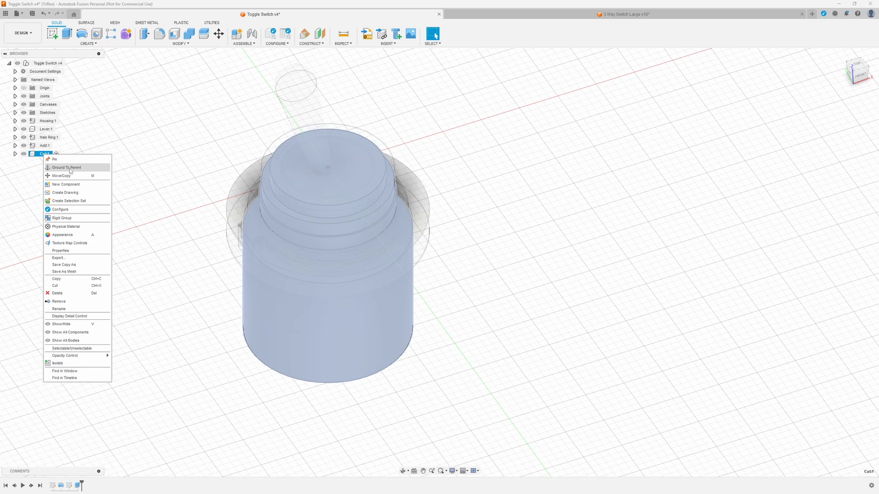
{"action": "left_click", "coordinate": [67, 167]}
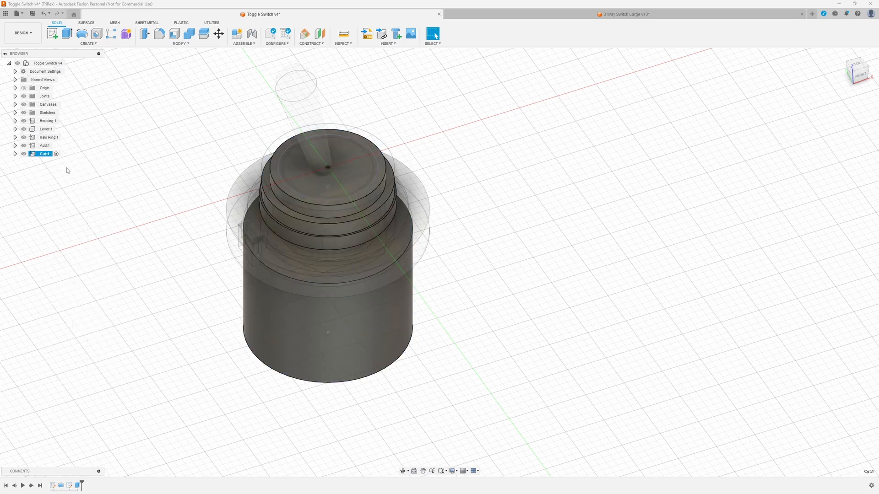
{"action": "left_click", "coordinate": [99, 187]}
{"action": "middle_click_drag", "start_coordinate": [124, 261], "coordinate": [206, 218], "text": "shift"}
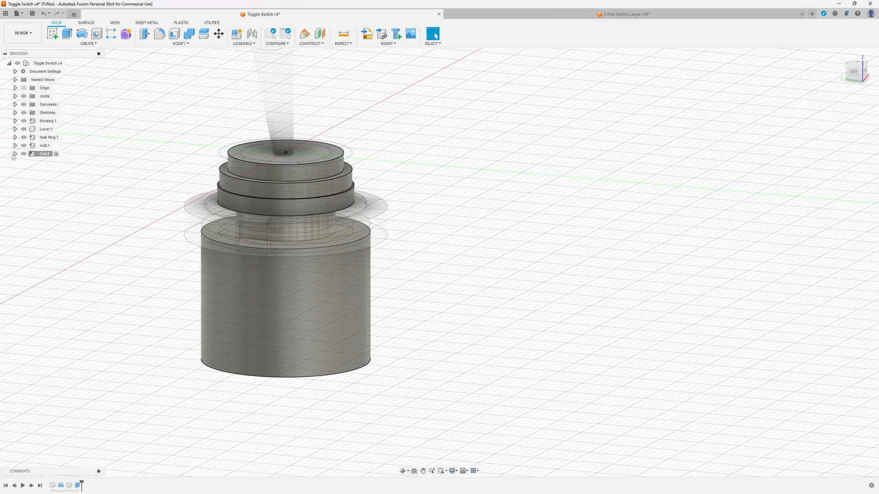
Hide the Cut and Add components and make the top-level Toggle Switch assembly active
{"action": "left_click", "coordinate": [24, 154]}
{"action": "left_click", "coordinate": [24, 145]}
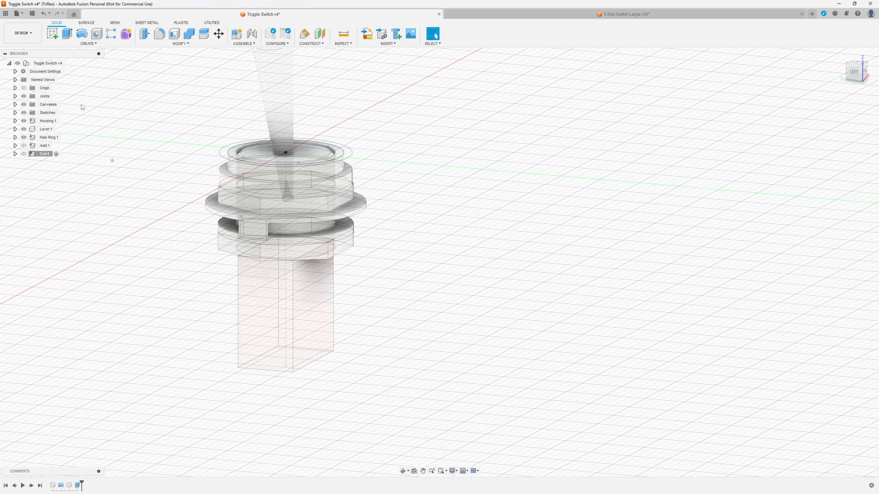
{"action": "left_click", "coordinate": [73, 63]}
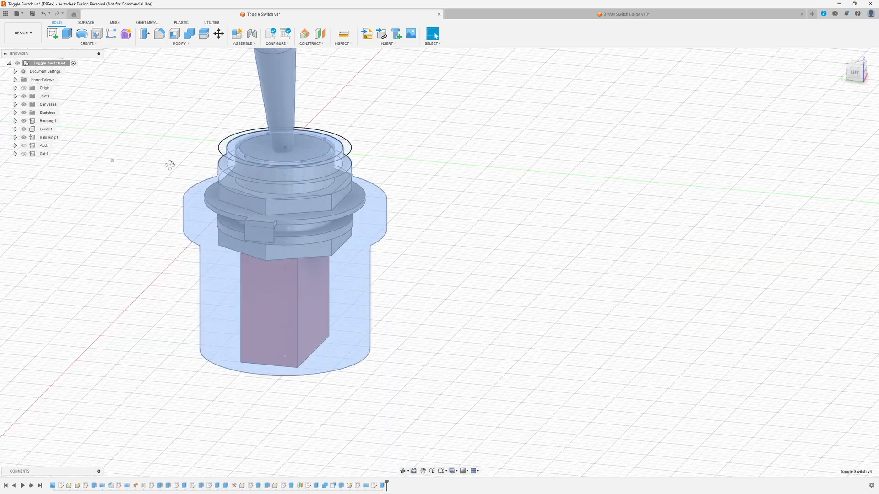
{"action": "mouse_move", "coordinate": [170, 165]}
{"action": "middle_mouse_down", "text": "shift"}
{"action": "mouse_move", "coordinate": [174, 172]}
{"action": "mouse_move", "coordinate": [176, 151]}
{"action": "mouse_move", "coordinate": [184, 156]}
{"action": "middle_mouse_up", "text": "shift"}
{"action": "left_click", "coordinate": [463, 143]}
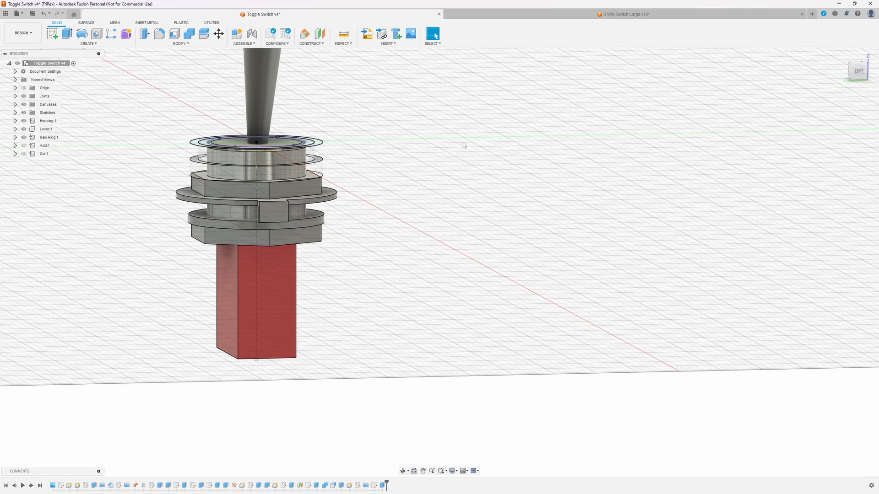
{"action": "middle_click_drag", "start_coordinate": [224, 123], "coordinate": [161, 116], "text": "shift"}
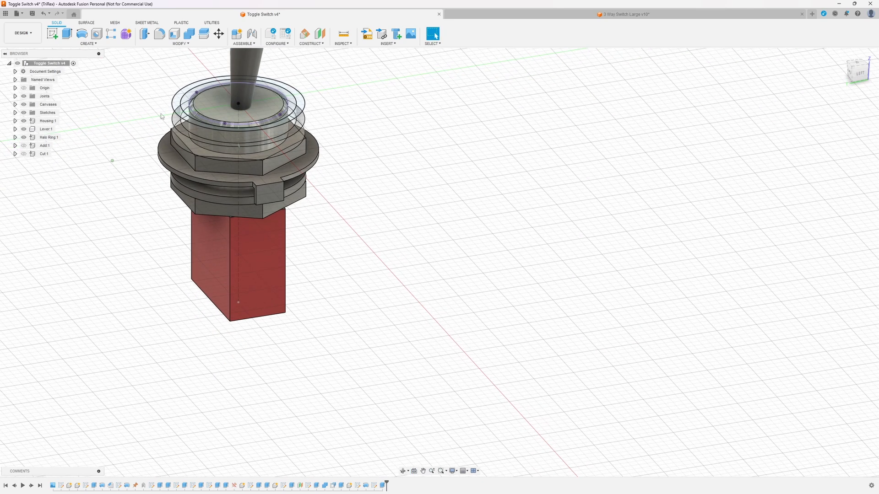
{"action": "scroll", "coordinate": [161, 116], "scroll_direction": "up", "scroll_amount": 4}
Hide the Sketches folder of the Halo Ring component to remove the large circle around the switch's upper rim
{"action": "left_click", "coordinate": [253, 176]}
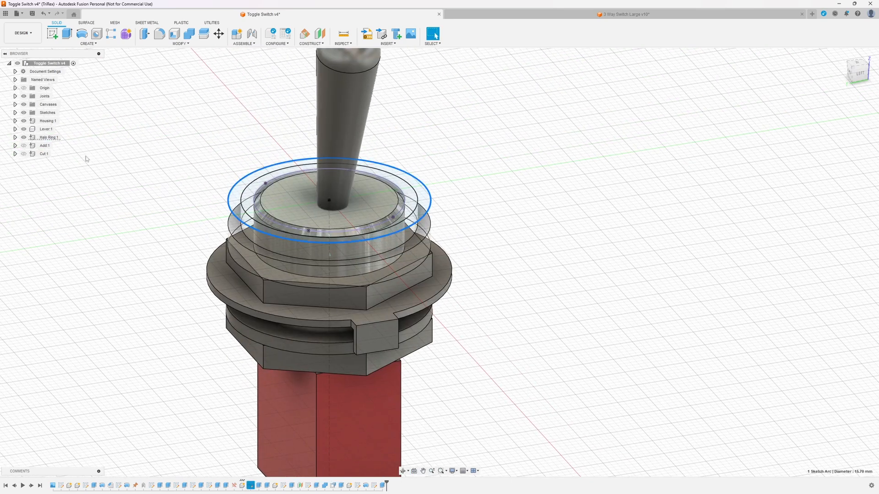
{"action": "left_click", "coordinate": [15, 137]}
{"action": "left_click", "coordinate": [30, 170]}
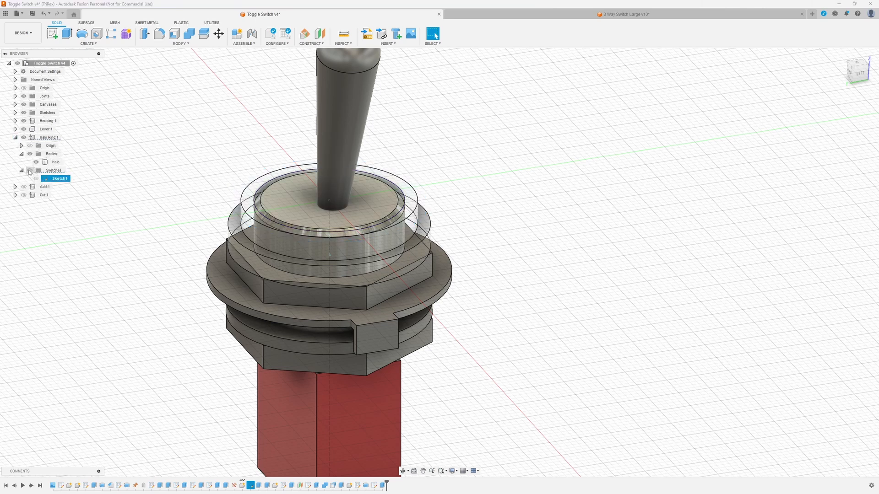
{"action": "left_click", "coordinate": [15, 138]}
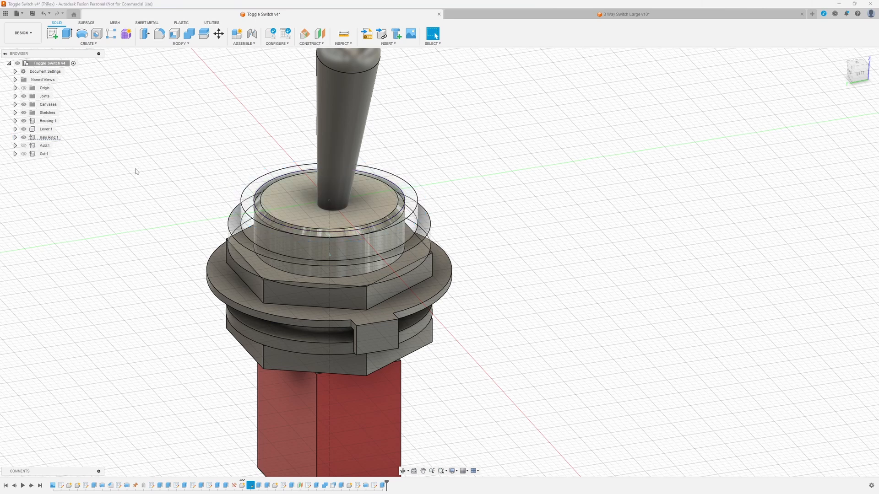
{"action": "scroll", "coordinate": [136, 172], "scroll_direction": "down", "scroll_amount": 3}
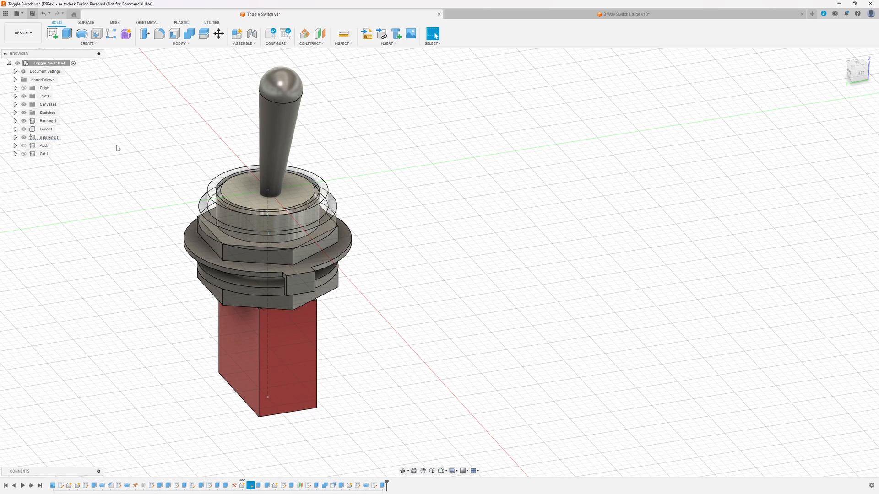
Save the Toggle Switch design as a new version
{"action": "key", "text": "ctrl+s"}
{"action": "left_click", "coordinate": [436, 264]}
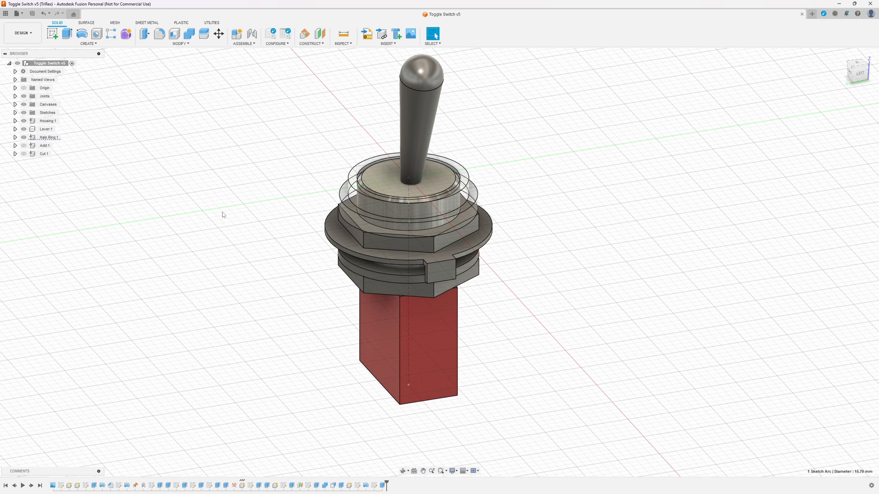
{"action": "middle_click_drag", "start_coordinate": [191, 210], "coordinate": [213, 209], "text": "shift"}
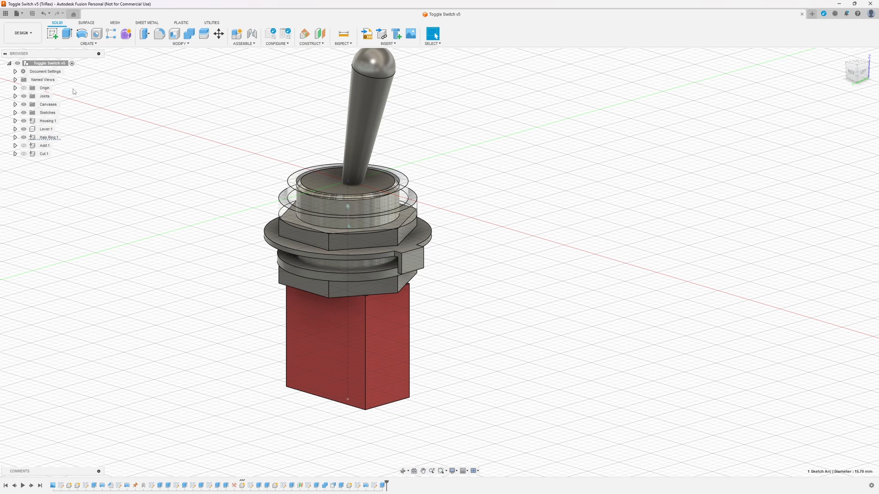
Create a new design and save it as Toggle Switch in the YouTube project's Overhead Panel > Templates folder
{"action": "left_click", "coordinate": [17, 14]}
{"action": "left_click", "coordinate": [29, 23]}
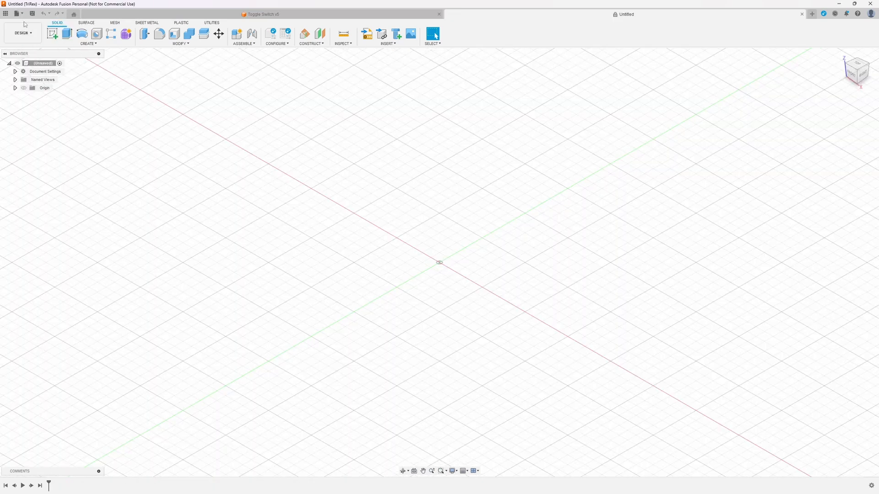
{"action": "left_click", "coordinate": [32, 13]}
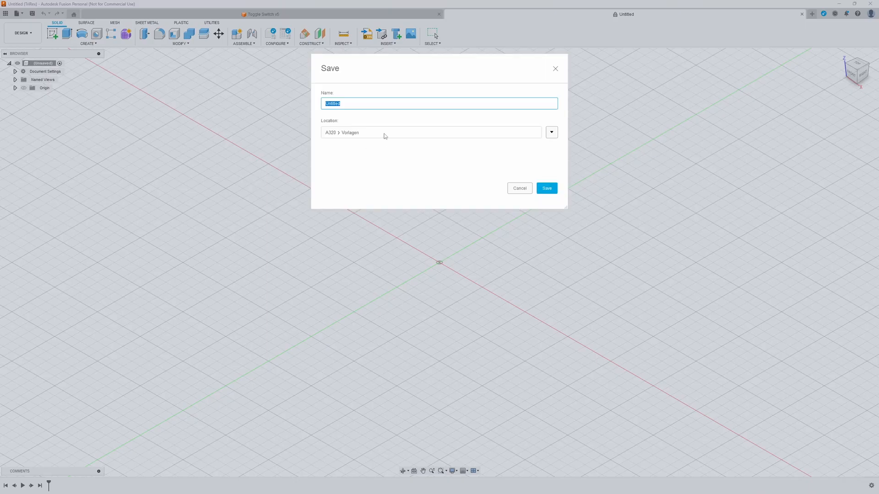
{"action": "left_click", "coordinate": [550, 133]}
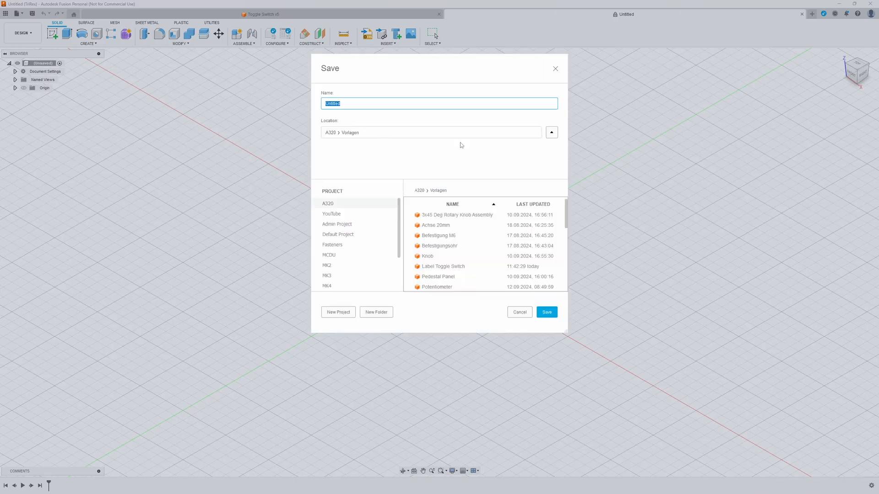
{"action": "left_click", "coordinate": [339, 215]}
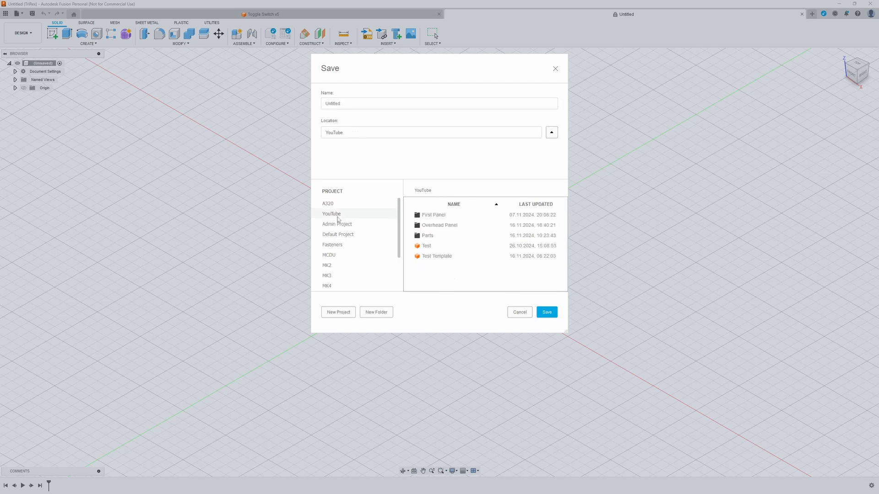
{"action": "double_click", "coordinate": [437, 226]}
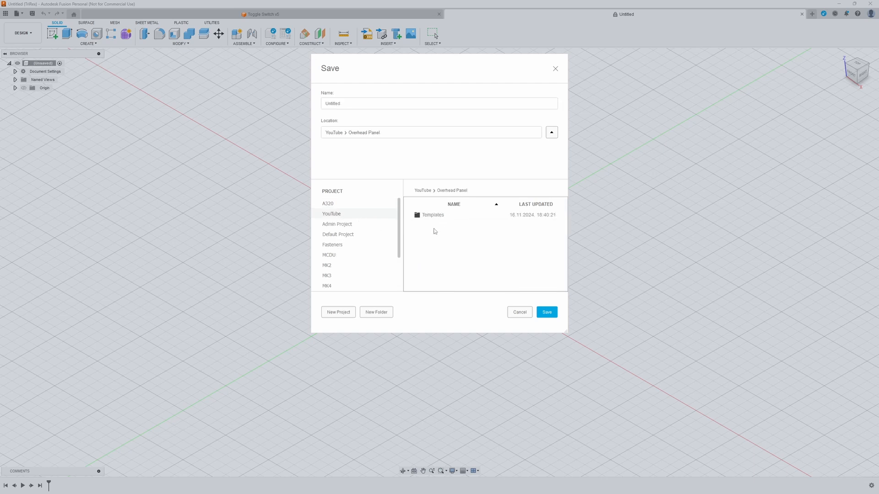
{"action": "double_click", "coordinate": [432, 216]}
{"action": "left_click_drag", "start_coordinate": [374, 103], "coordinate": [275, 107]}
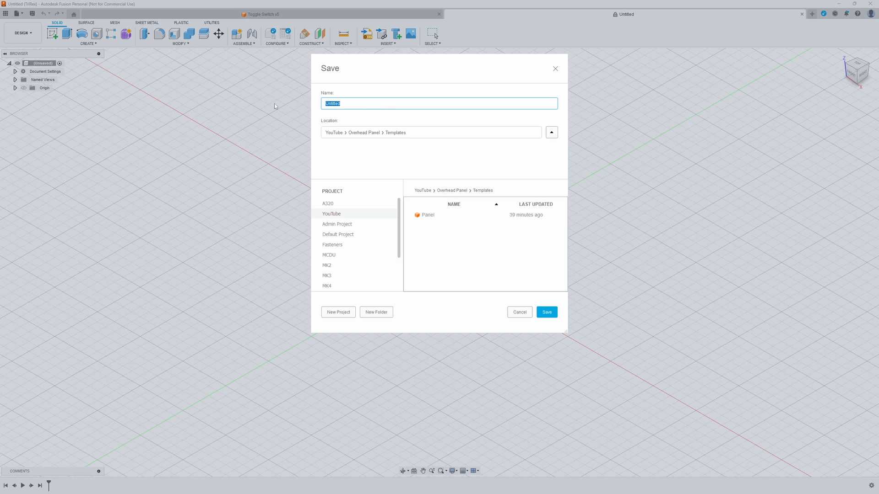
{"action": "type", "text": "Toggle Switch"}
{"action": "left_click", "coordinate": [547, 312]}
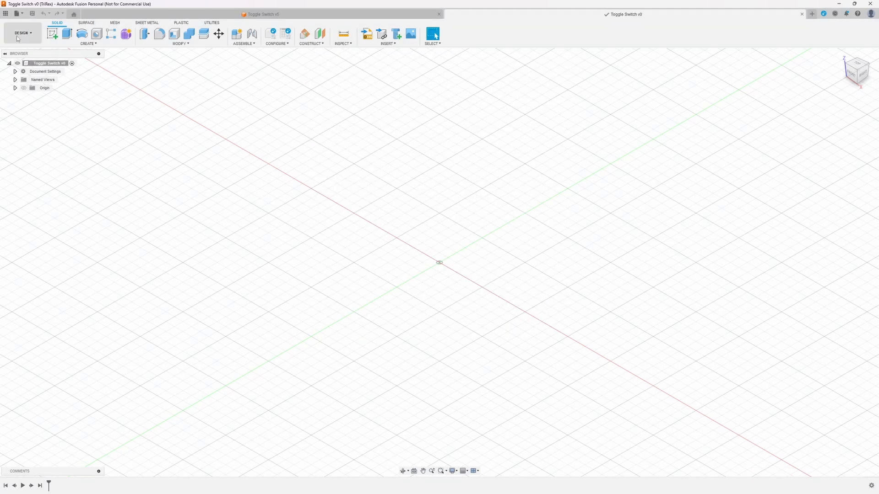
Insert the existing Toggle Switch model into the new design at the origin, rotated -90 degrees about the Z axis
{"action": "left_click", "coordinate": [5, 13]}
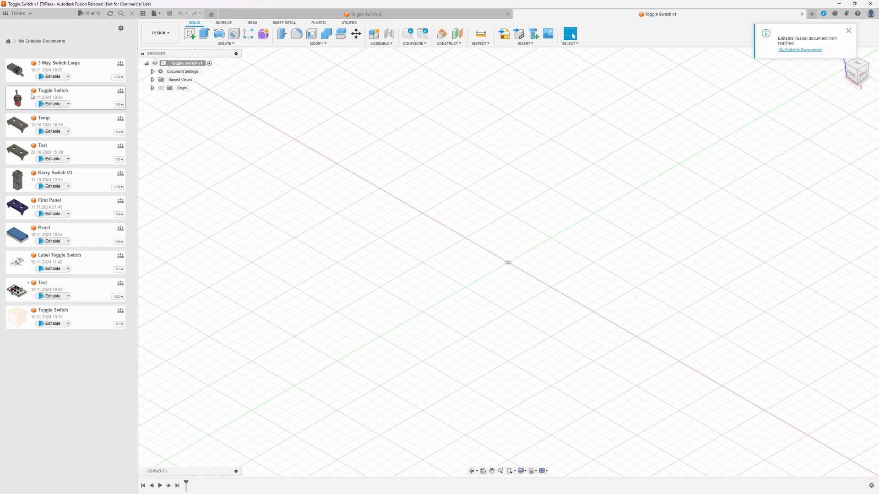
{"action": "left_click_drag", "start_coordinate": [24, 96], "coordinate": [514, 257]}
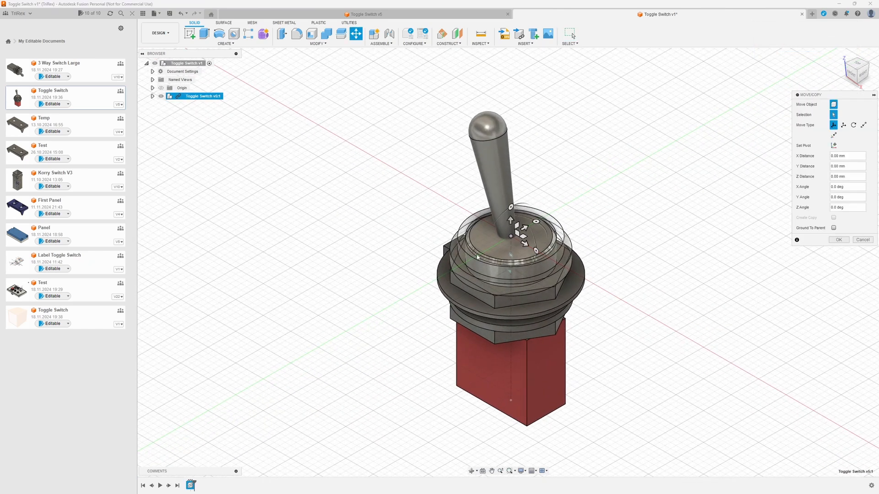
{"action": "middle_click_drag", "start_coordinate": [321, 315], "coordinate": [366, 319], "text": "shift"}
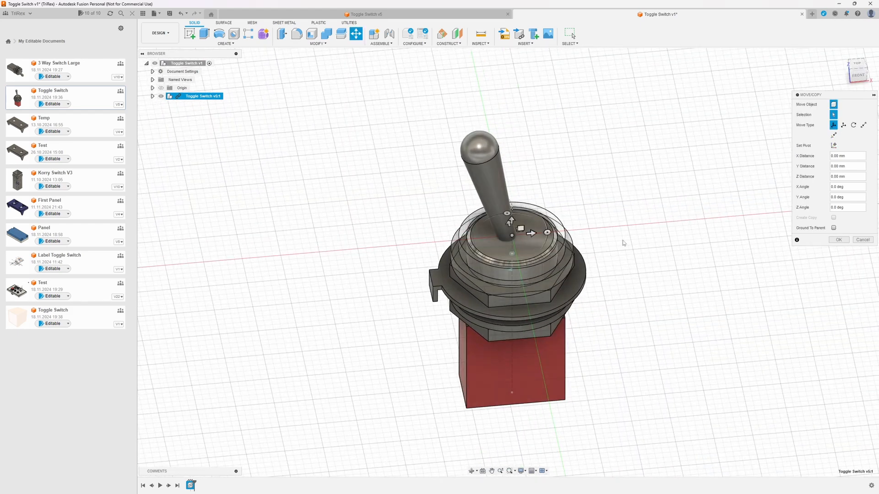
{"action": "mouse_move", "coordinate": [622, 243]}
{"action": "middle_mouse_down", "text": "shift"}
{"action": "mouse_move", "coordinate": [623, 262]}
{"action": "mouse_move", "coordinate": [627, 254]}
{"action": "middle_mouse_up", "text": "shift"}
{"action": "middle_click_drag", "start_coordinate": [544, 224], "coordinate": [546, 244], "text": "shift"}
{"action": "left_click", "coordinate": [858, 68]}
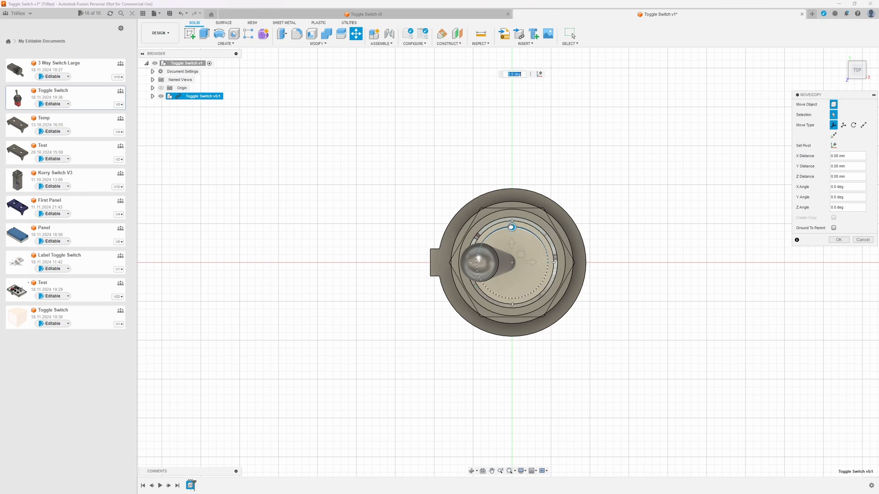
{"action": "left_click_drag", "start_coordinate": [511, 226], "coordinate": [552, 261]}
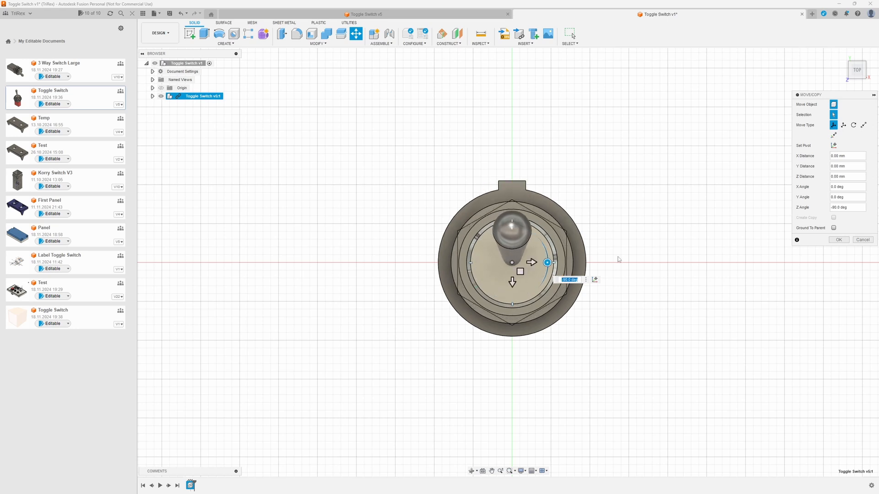
{"action": "left_click", "coordinate": [838, 242]}
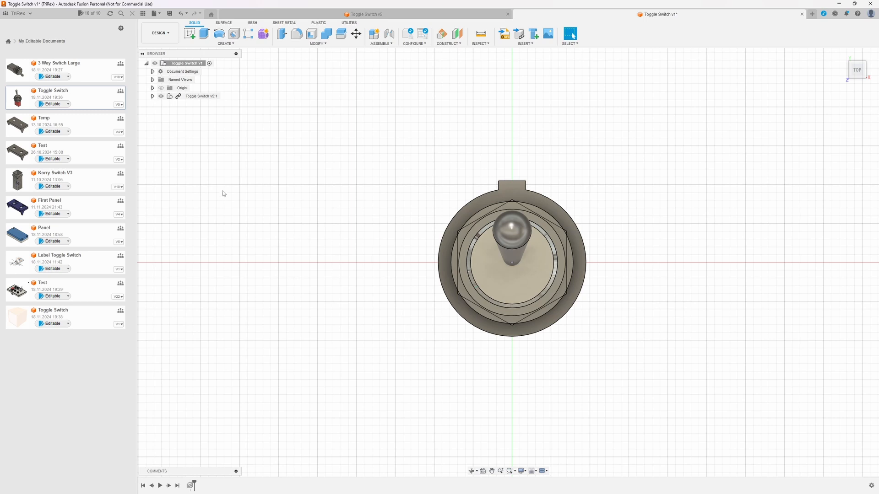
Ground the inserted Toggle Switch component to its parent and close the project data view
{"action": "right_click", "coordinate": [192, 97]}
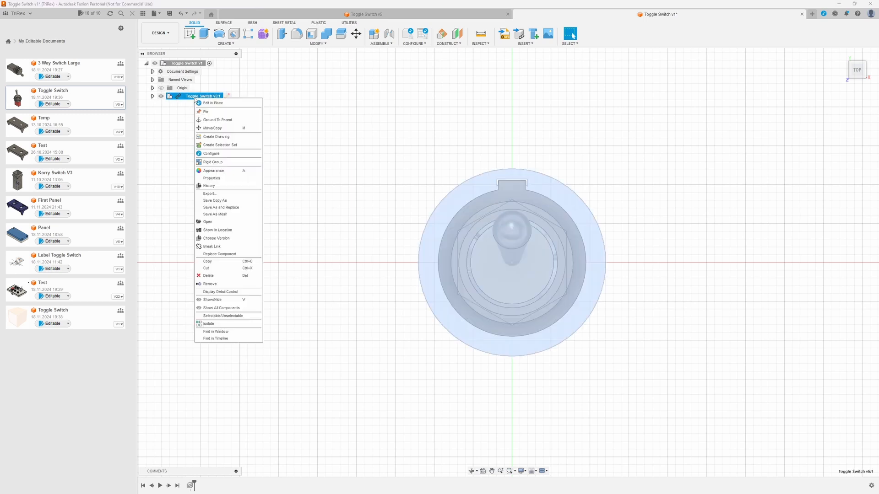
{"action": "left_click", "coordinate": [214, 120]}
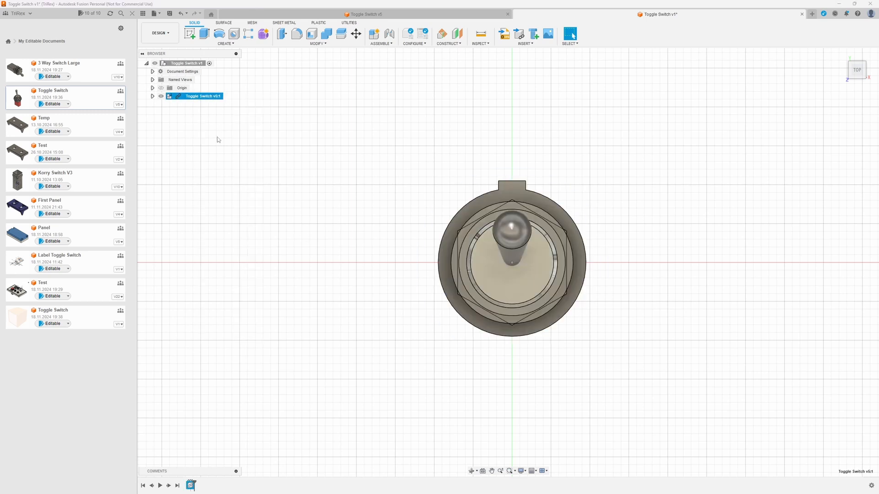
{"action": "left_click", "coordinate": [283, 152]}
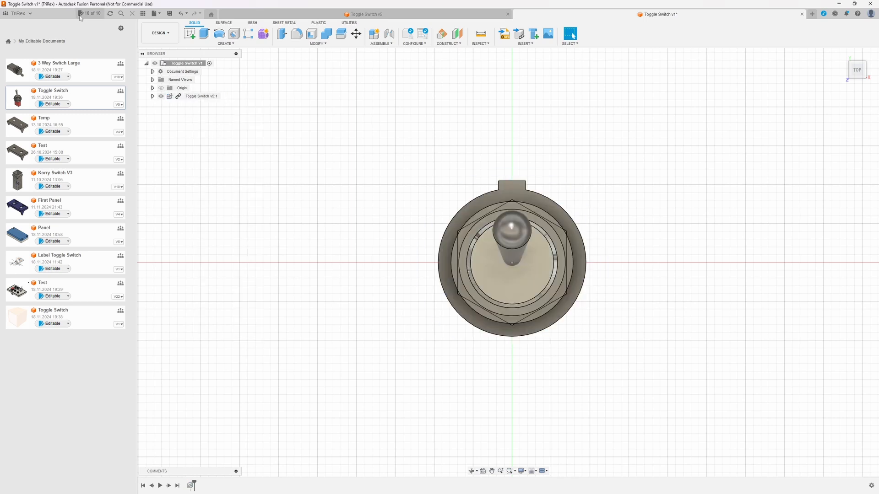
{"action": "left_click", "coordinate": [132, 14]}
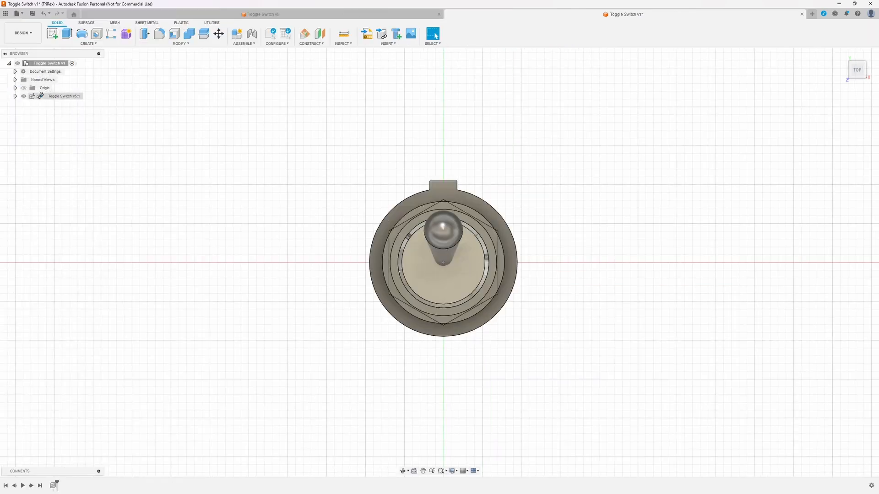
In the source Toggle Switch design, show the Halo Ring's sketches again and save a new version
{"action": "mouse_move", "coordinate": [40, 98]}
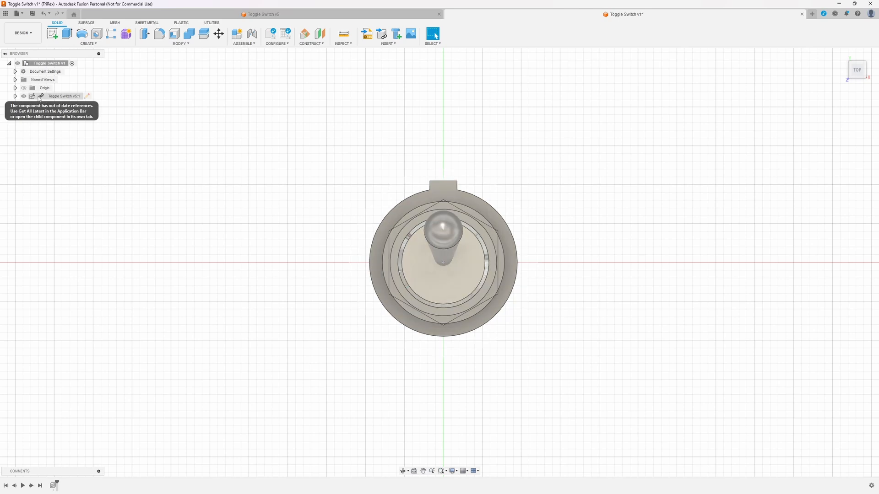
{"action": "left_click", "coordinate": [252, 15]}
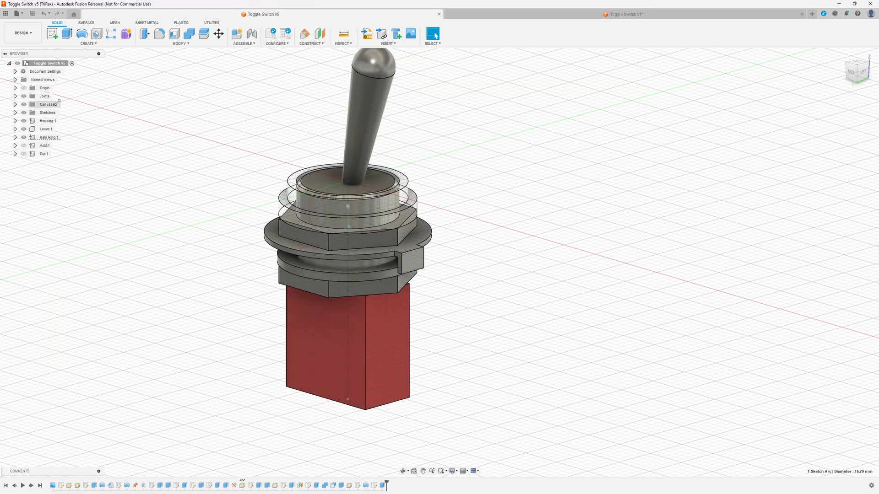
{"action": "left_click", "coordinate": [16, 138]}
{"action": "left_click", "coordinate": [30, 171]}
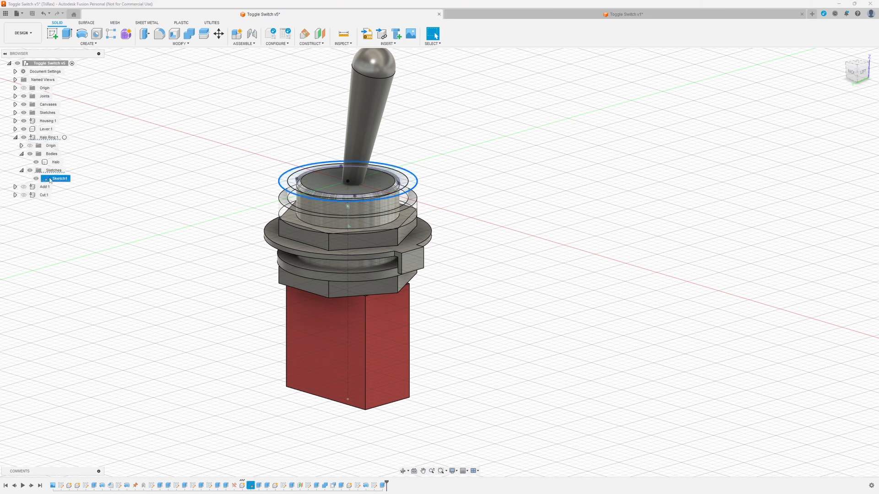
{"action": "left_click", "coordinate": [32, 14]}
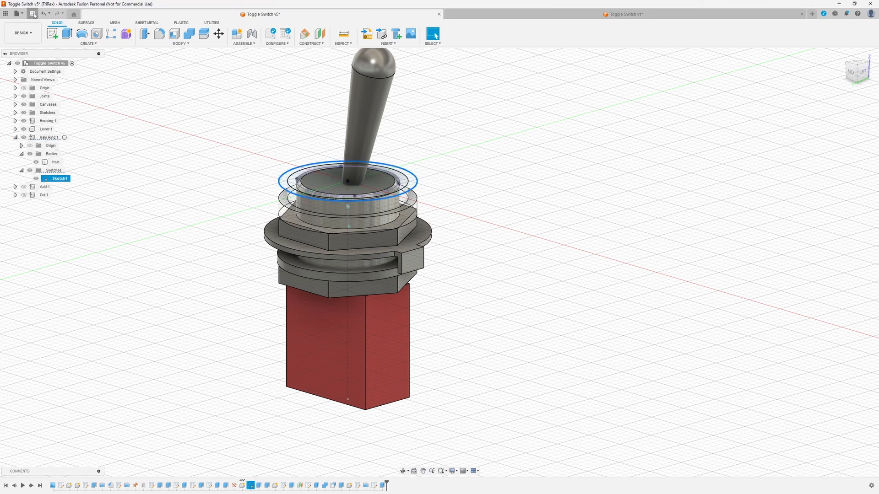
{"action": "left_click", "coordinate": [436, 264]}
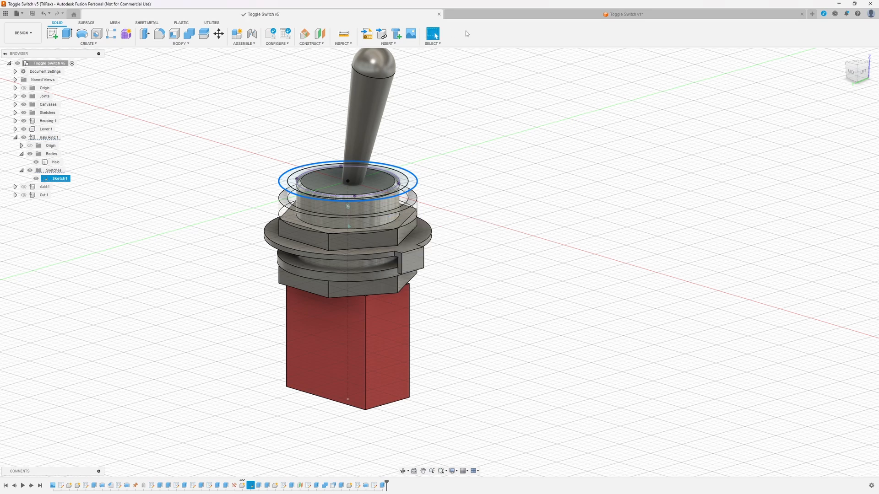
Switch to the Toggle Switch template design and update its linked Toggle Switch reference to the latest version
{"action": "left_click", "coordinate": [527, 21]}
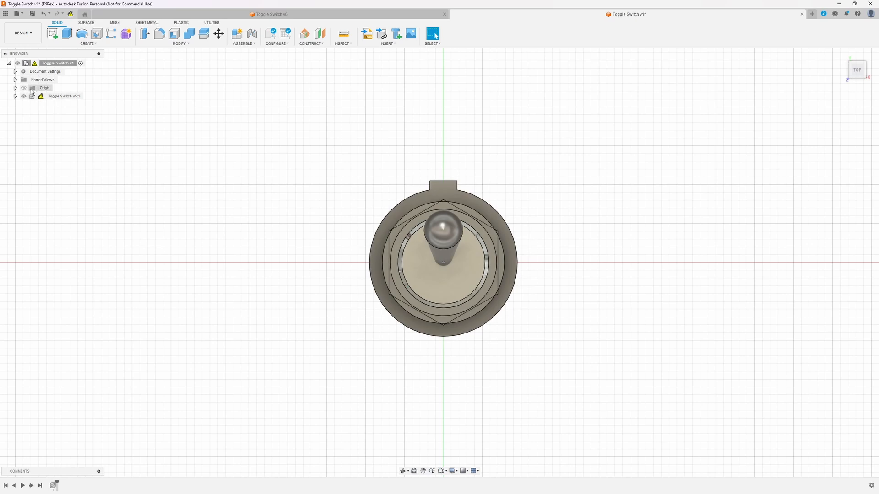
{"action": "mouse_move", "coordinate": [41, 96]}
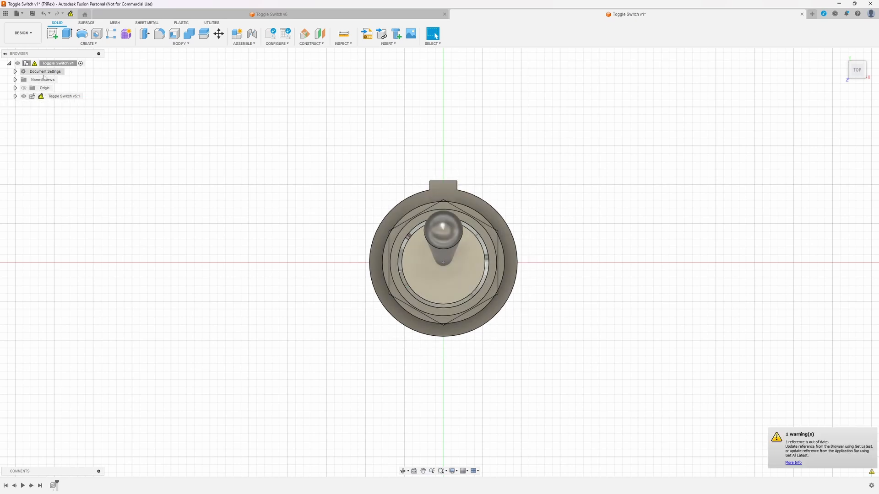
{"action": "right_click", "coordinate": [54, 98]}
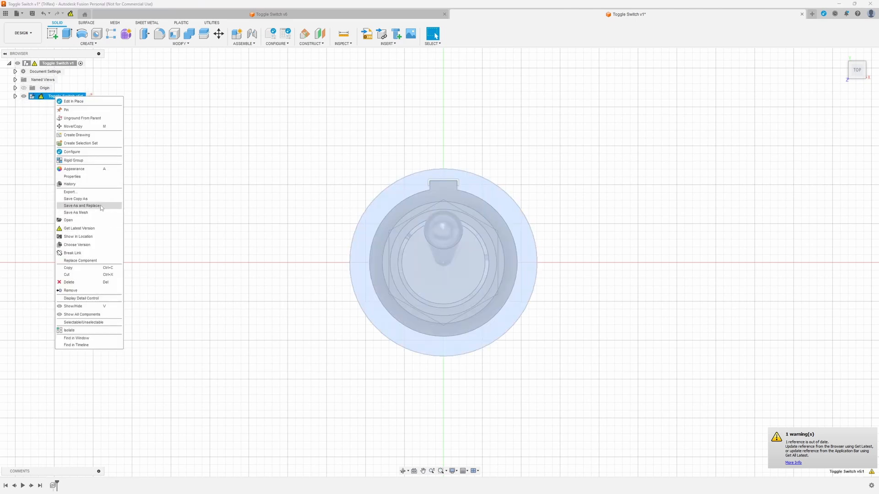
{"action": "left_click", "coordinate": [82, 228]}
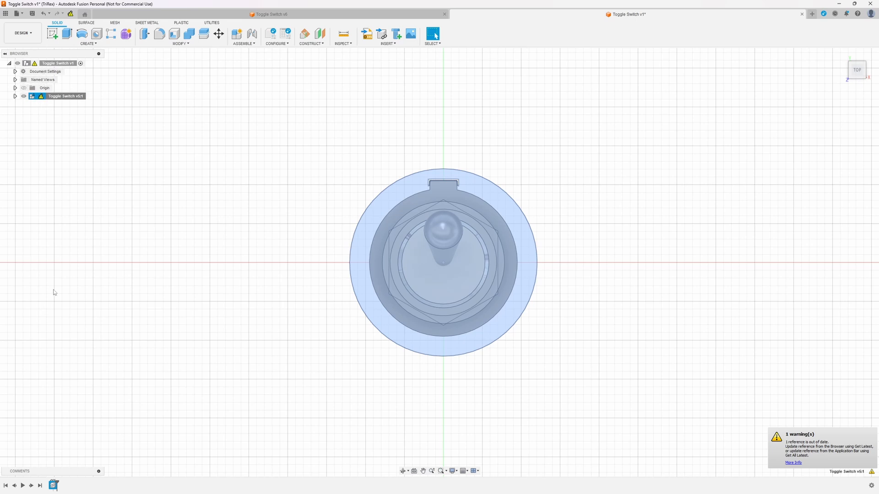
{"action": "left_click", "coordinate": [70, 14]}
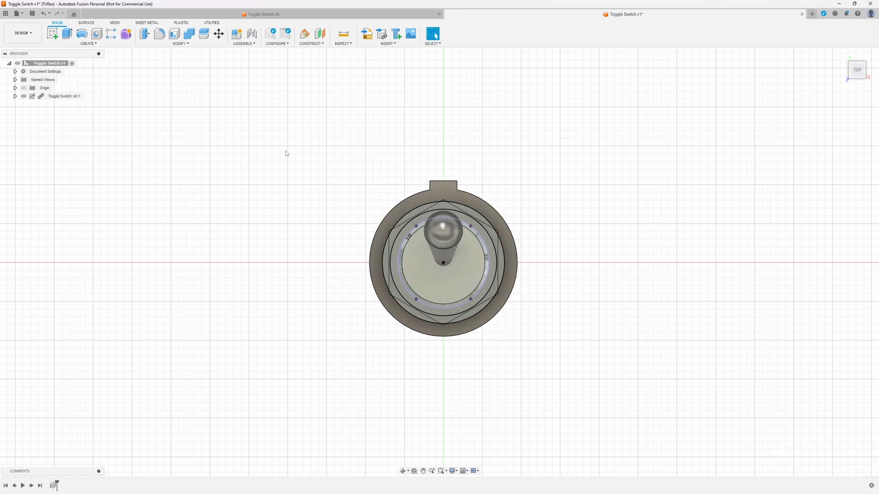
Hide the Halo Ring's sketches in the source Toggle Switch design, save it, and update the link in the template design
{"action": "left_click", "coordinate": [326, 15]}
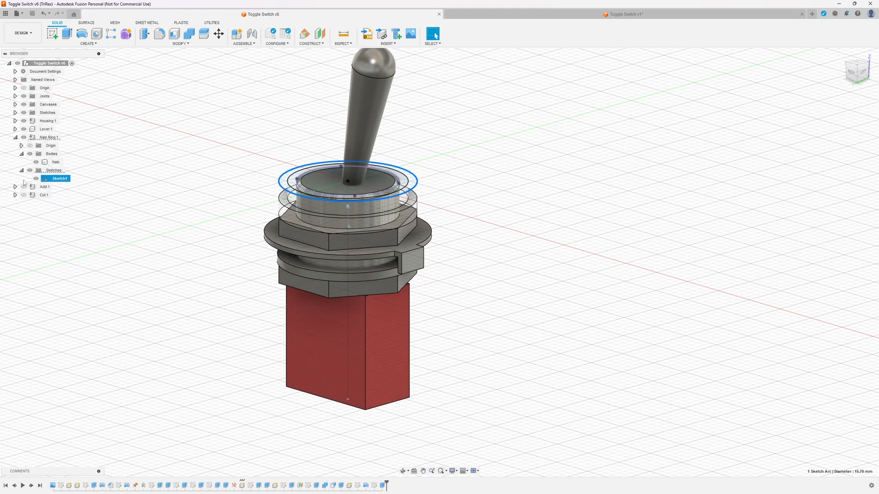
{"action": "left_click", "coordinate": [30, 170]}
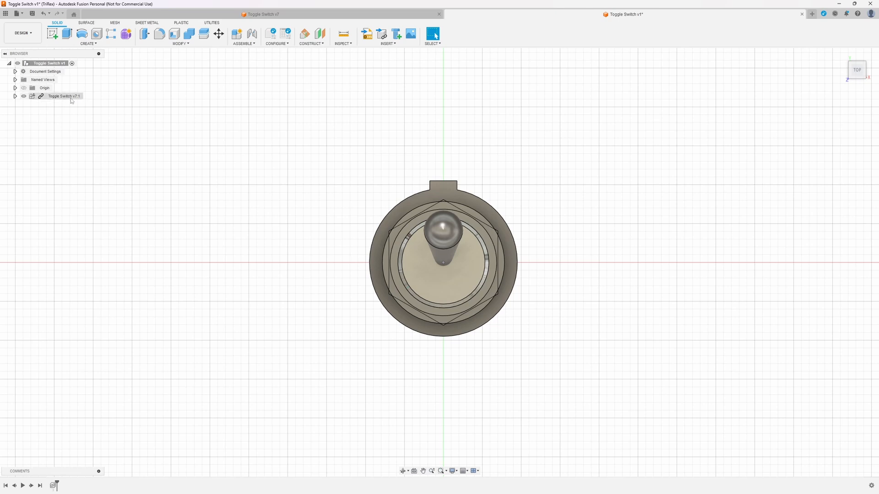
{"action": "right_click", "coordinate": [46, 63]}
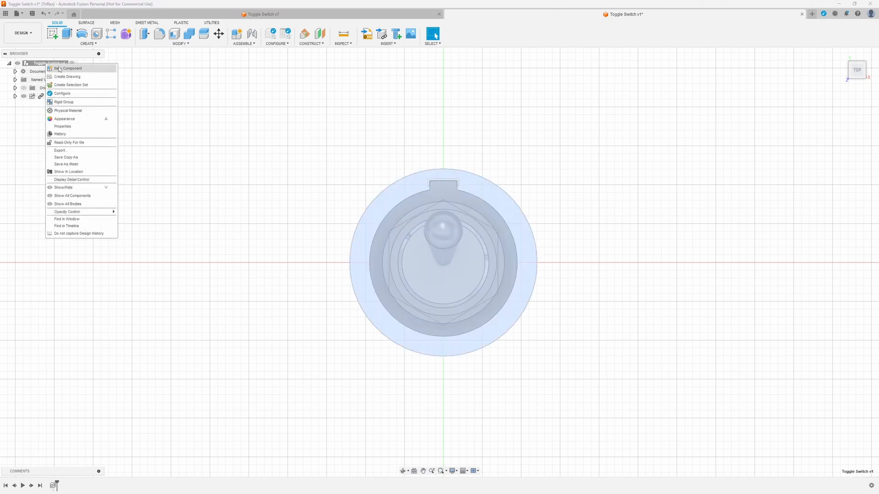
{"action": "left_click", "coordinate": [37, 68]}
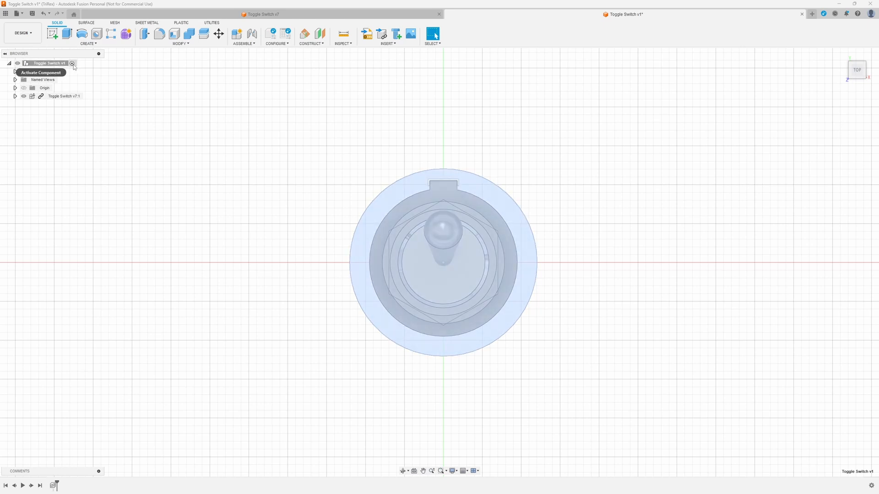
Start a sketch on the horizontal origin plane and draw crossing construction lines over the switch, about 32 mm vertical and 39 mm horizontal
{"action": "left_click", "coordinate": [53, 35]}
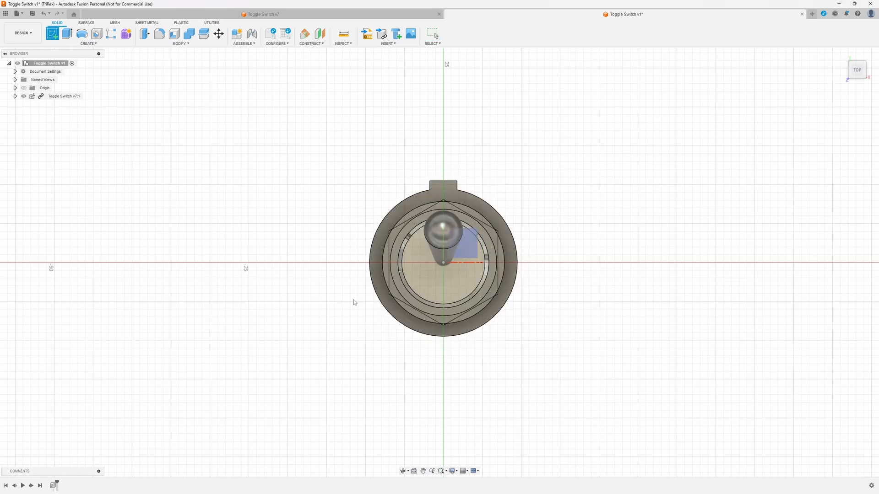
{"action": "left_click", "coordinate": [422, 268]}
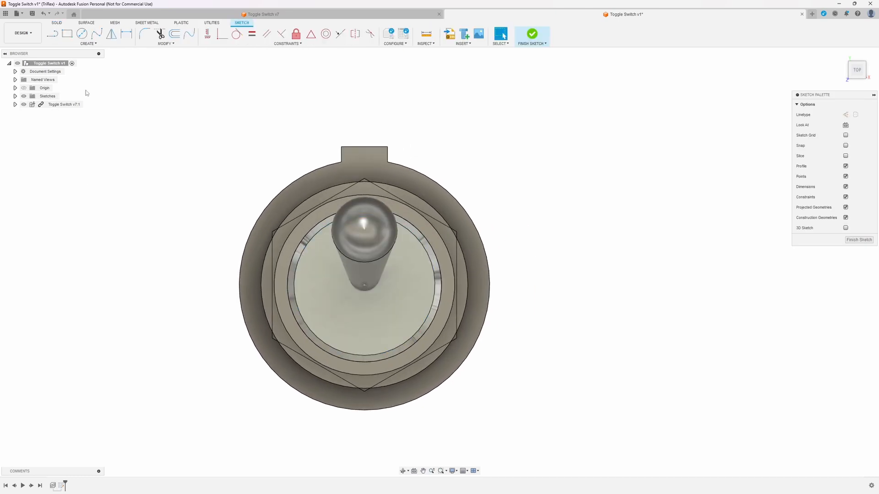
{"action": "left_click", "coordinate": [56, 36]}
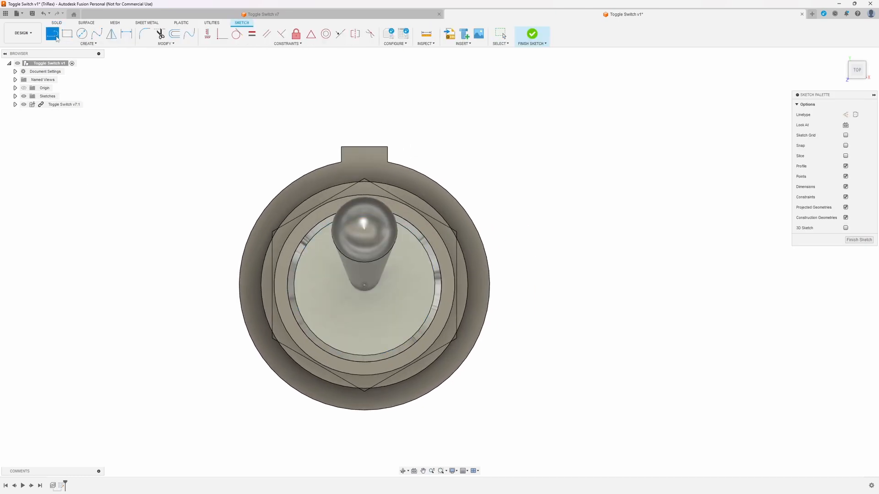
{"action": "left_click", "coordinate": [845, 115]}
{"action": "left_click", "coordinate": [326, 91]}
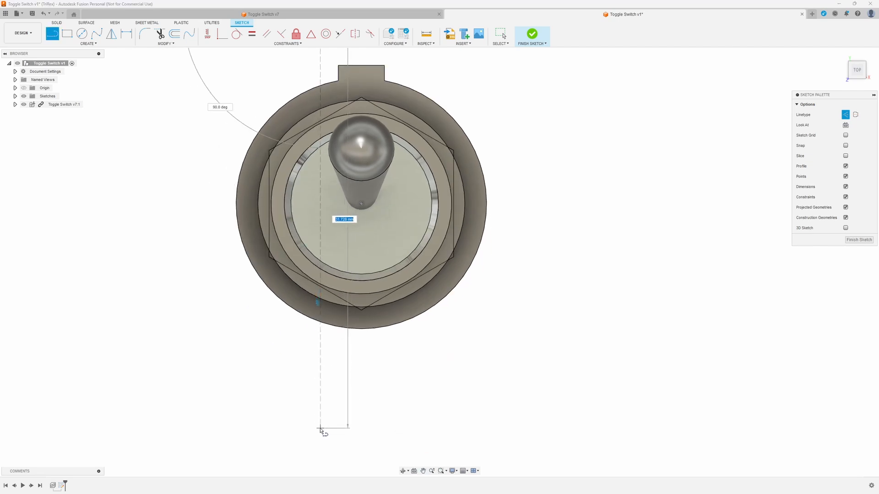
{"action": "left_click", "coordinate": [320, 428]}
{"action": "left_click", "coordinate": [303, 429]}
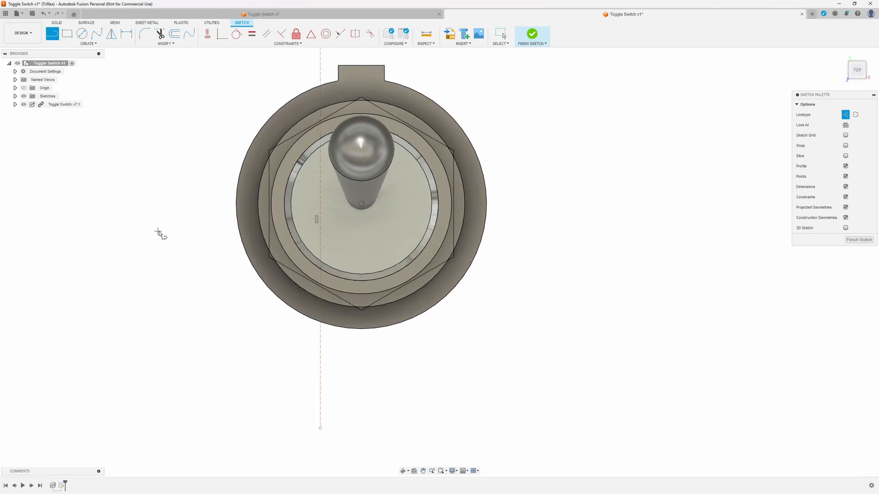
{"action": "left_click", "coordinate": [158, 231]}
{"action": "left_click", "coordinate": [673, 231]}
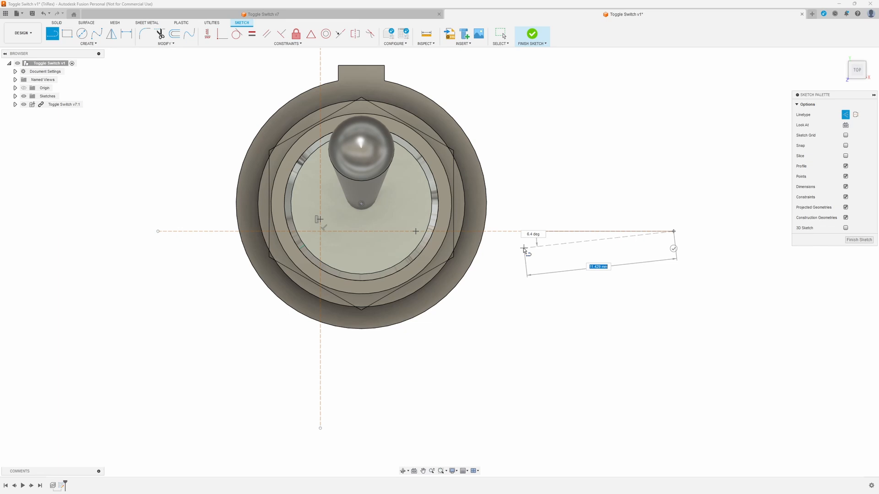
{"action": "left_click", "coordinate": [673, 251]}
Draw a vertical construction line to the right of the switch and a horizontal construction line below it
{"action": "left_click", "coordinate": [519, 61]}
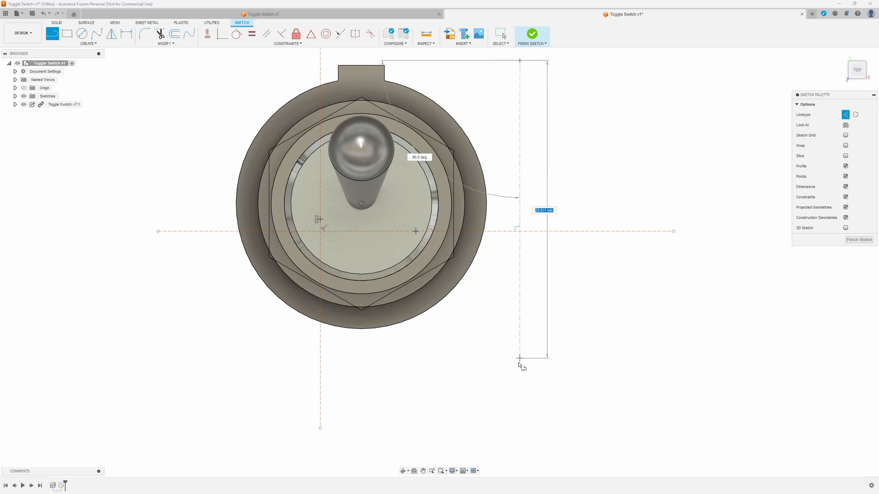
{"action": "left_click", "coordinate": [519, 415]}
{"action": "left_click", "coordinate": [503, 415]}
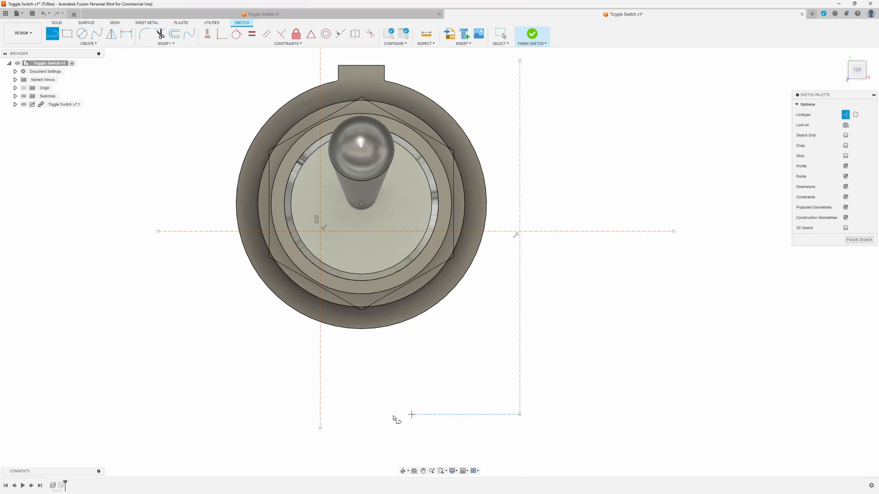
{"action": "left_click", "coordinate": [191, 374]}
{"action": "left_click", "coordinate": [476, 374]}
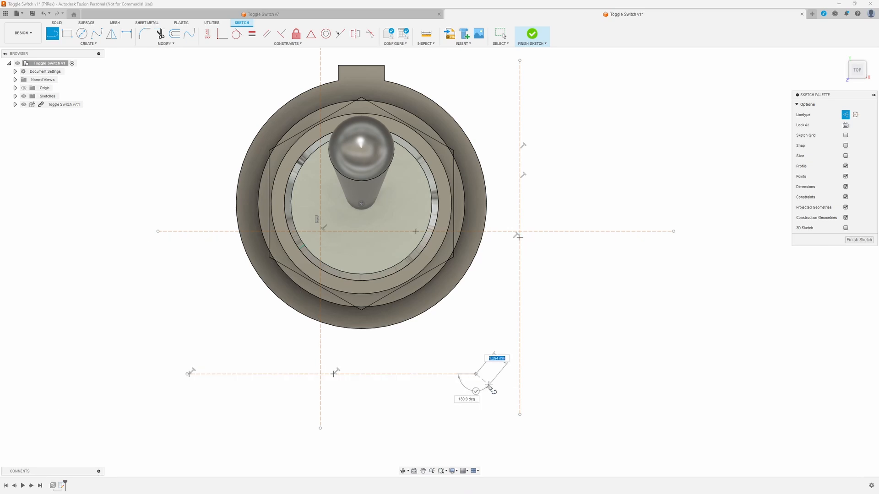
{"action": "left_click", "coordinate": [476, 390]}
Draw two horizontal construction lines above the switch, each about 26 mm long, one above the other
{"action": "scroll", "coordinate": [476, 389], "scroll_direction": "down", "scroll_amount": 3}
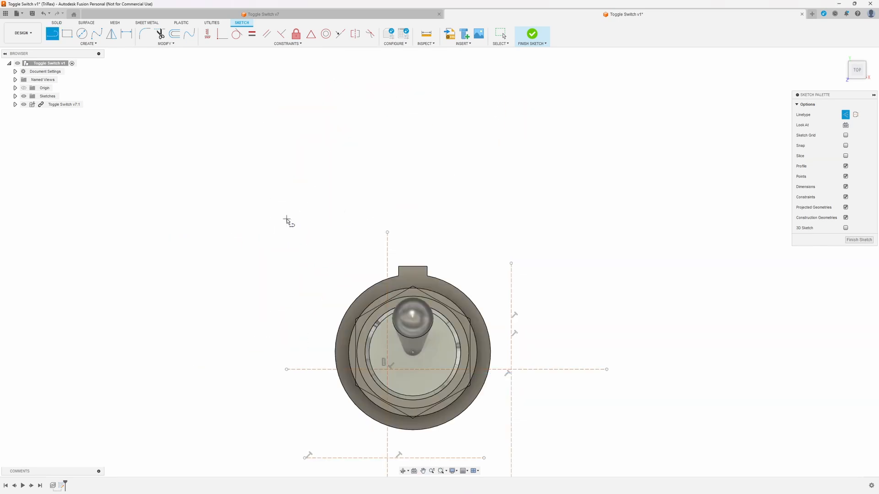
{"action": "left_click", "coordinate": [289, 218]}
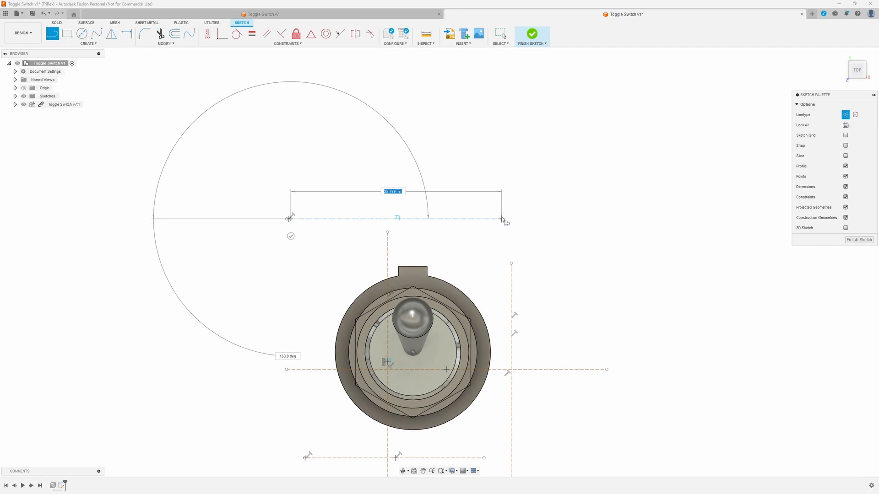
{"action": "left_click", "coordinate": [502, 219]}
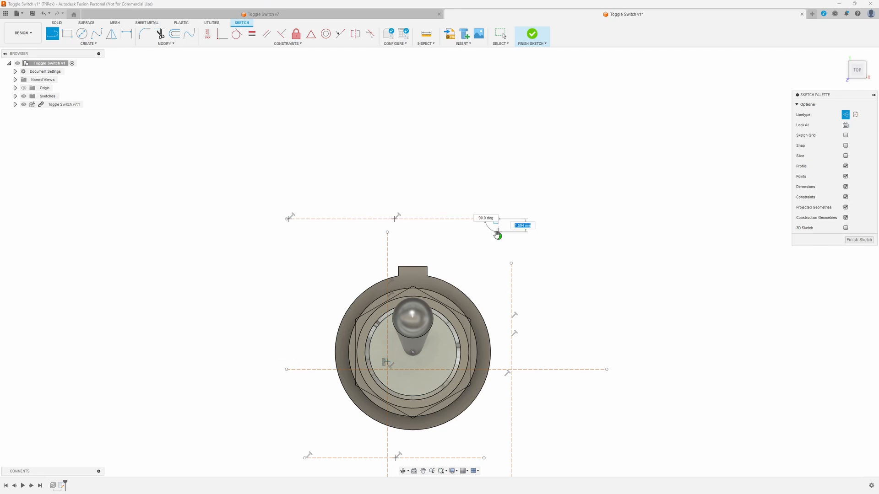
{"action": "key", "text": "Escape"}
{"action": "left_click", "coordinate": [284, 154]}
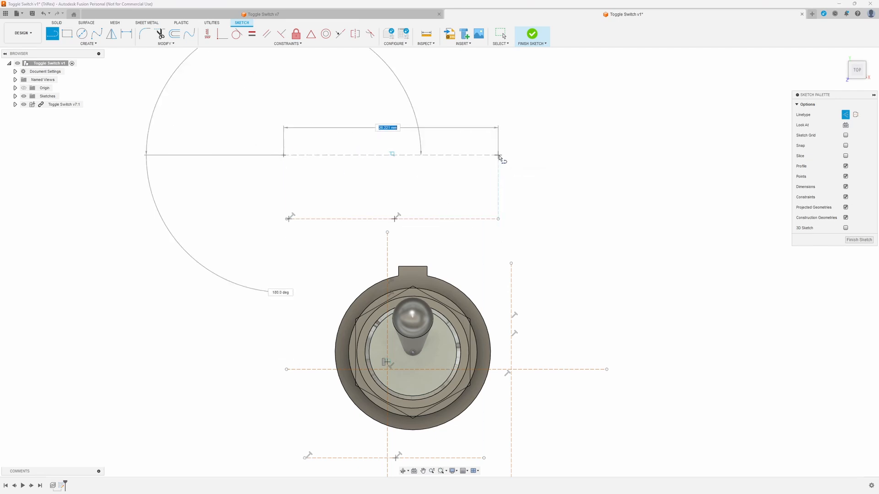
{"action": "left_click", "coordinate": [498, 155]}
{"action": "key", "text": "Escape"}
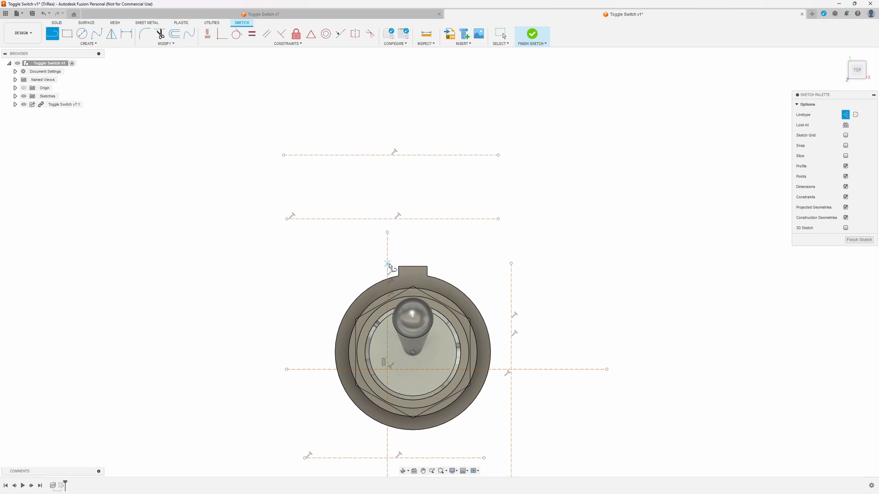
{"action": "key", "text": "Escape"}
Move the long vertical construction line to the left of the switch and the long horizontal one lower across it
{"action": "scroll", "coordinate": [355, 321], "scroll_direction": "up", "scroll_amount": 3}
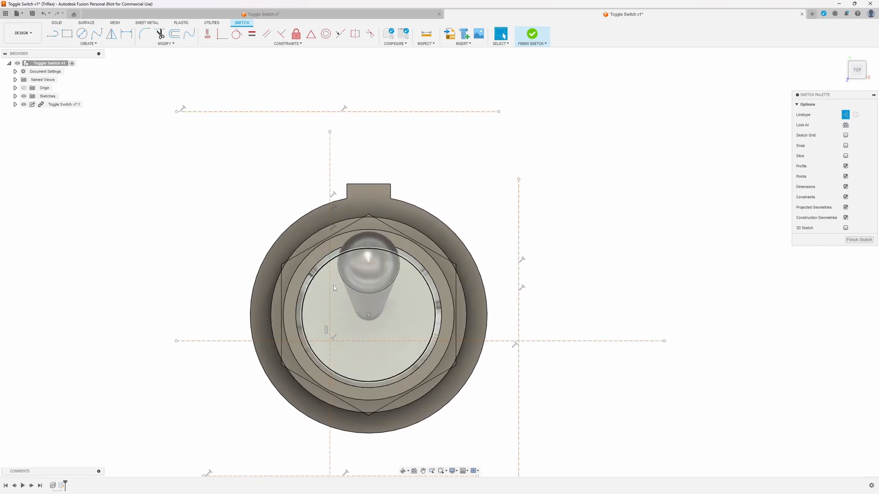
{"action": "left_click_drag", "start_coordinate": [330, 288], "coordinate": [222, 298]}
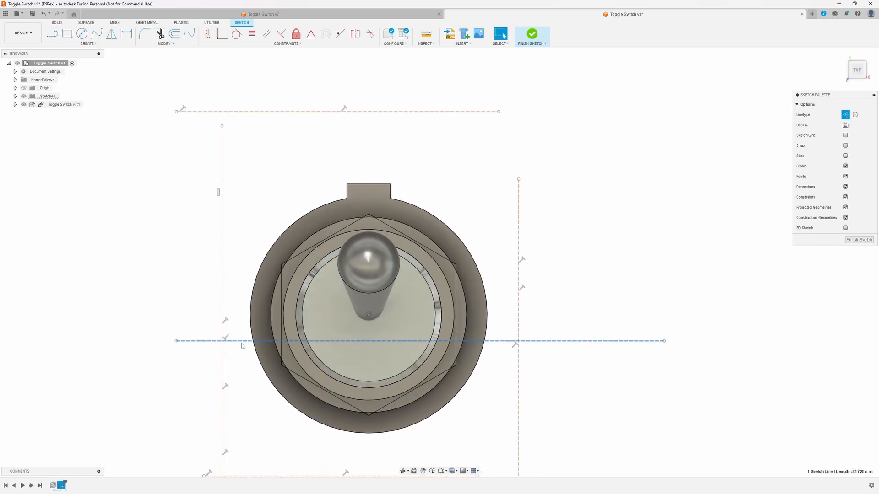
{"action": "left_click_drag", "start_coordinate": [243, 346], "coordinate": [239, 389]}
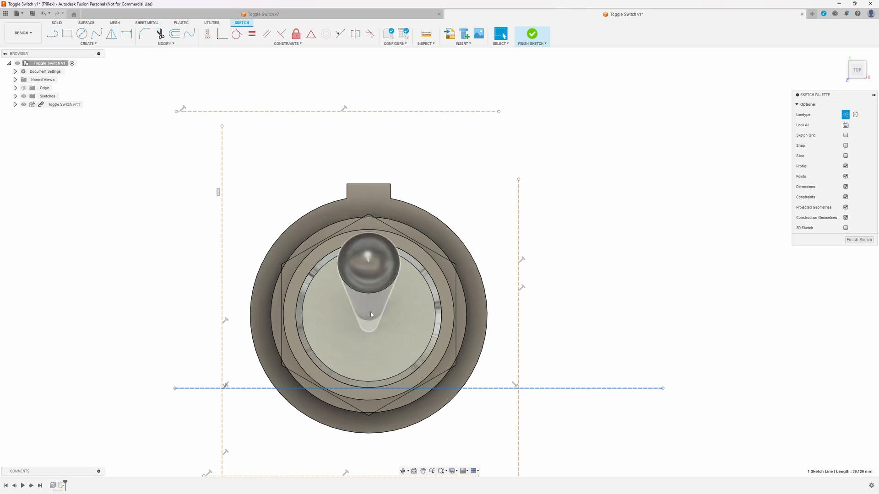
Apply Coincident constraints that place the long vertical and long horizontal construction lines on the sketch origin
{"action": "left_click", "coordinate": [222, 35]}
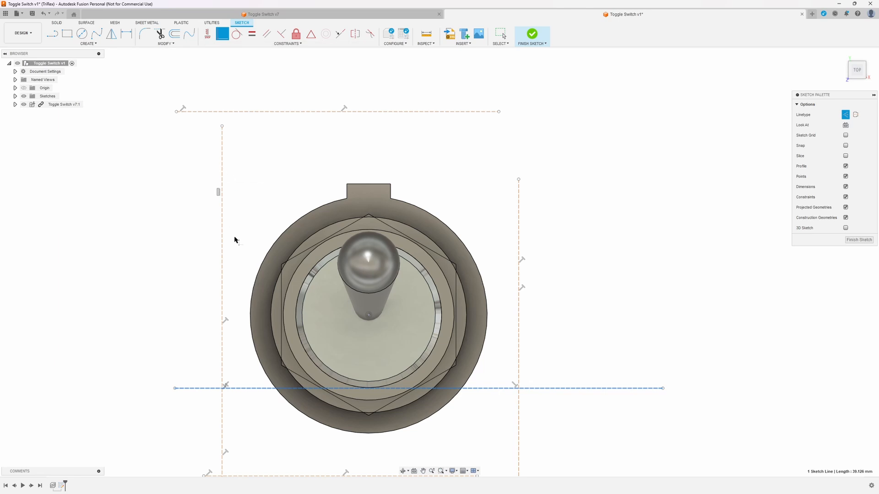
{"action": "key", "text": "Escape"}
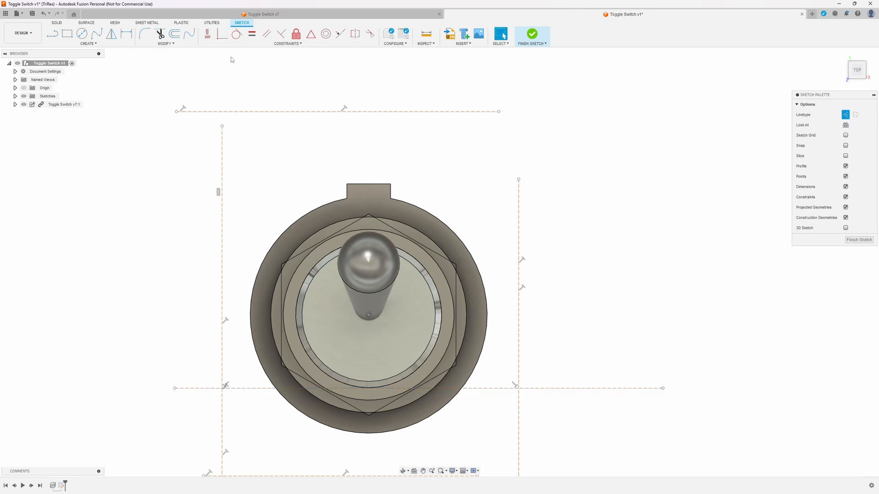
{"action": "left_click", "coordinate": [223, 36]}
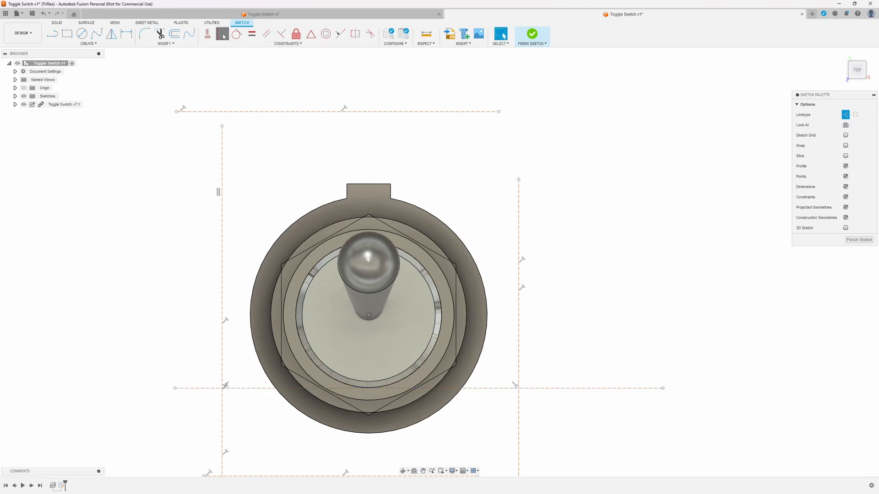
{"action": "left_click", "coordinate": [222, 177]}
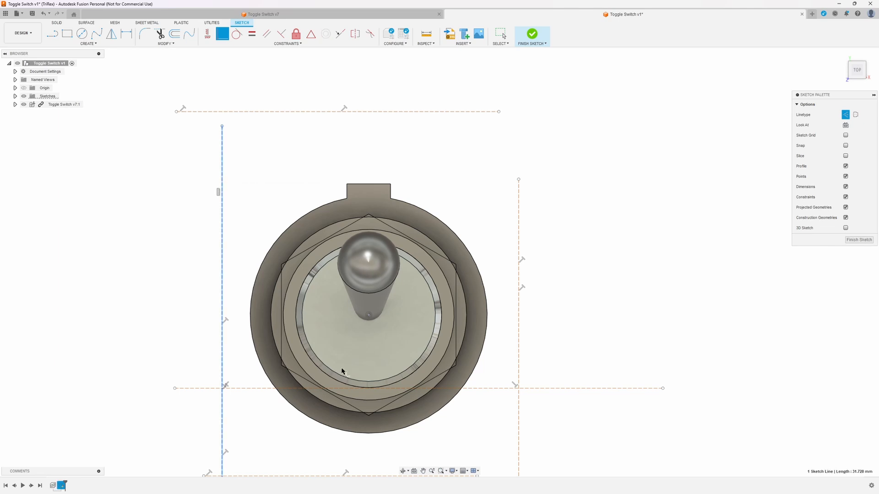
{"action": "left_click", "coordinate": [369, 316]}
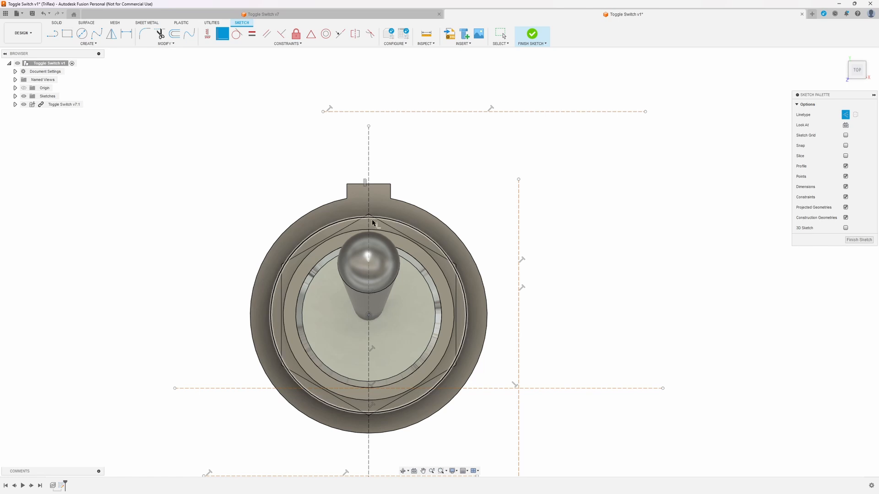
{"action": "left_click", "coordinate": [495, 388]}
{"action": "left_click", "coordinate": [369, 316]}
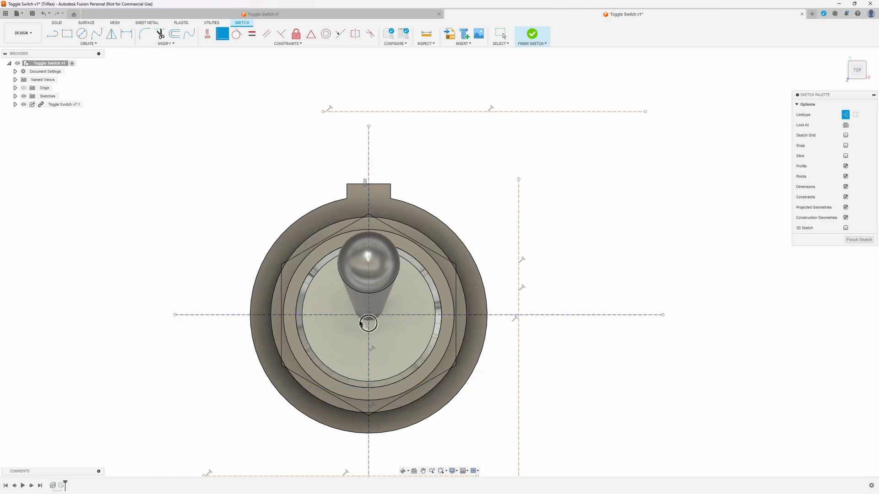
Place the lower horizontal line above the switch 13.5 mm from the origin line, and lengthen it to about 45.5 mm
{"action": "scroll", "coordinate": [446, 322], "scroll_direction": "down", "scroll_amount": 3}
{"action": "scroll", "coordinate": [446, 321], "scroll_direction": "down", "scroll_amount": 1}
{"action": "middle_click_drag", "start_coordinate": [447, 319], "coordinate": [421, 264]}
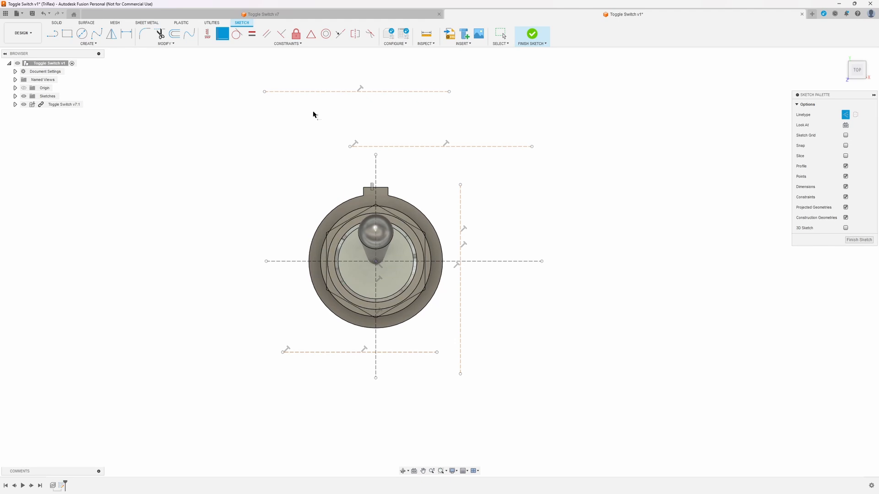
{"action": "key", "text": "d"}
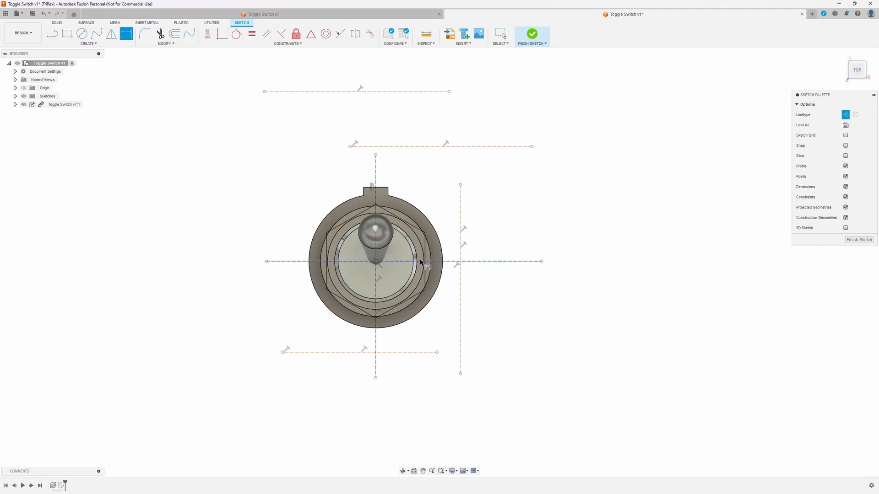
{"action": "left_click", "coordinate": [444, 262]}
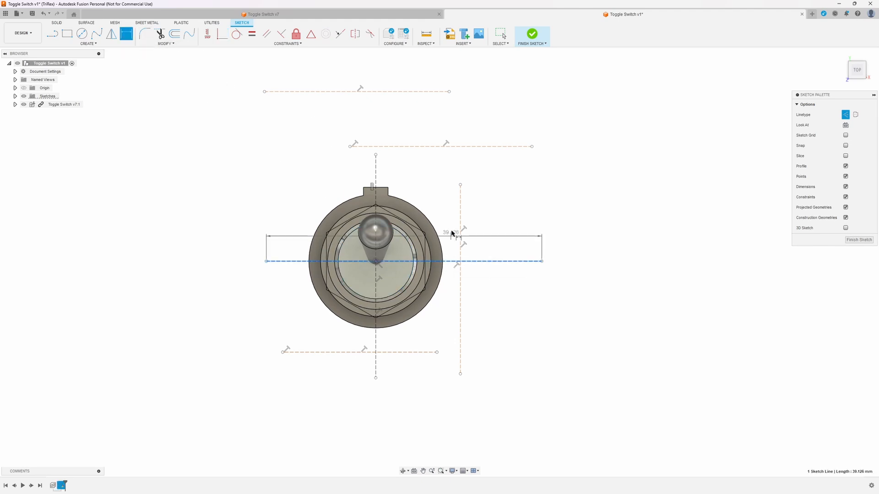
{"action": "left_click", "coordinate": [418, 147]}
{"action": "left_click", "coordinate": [224, 207]}
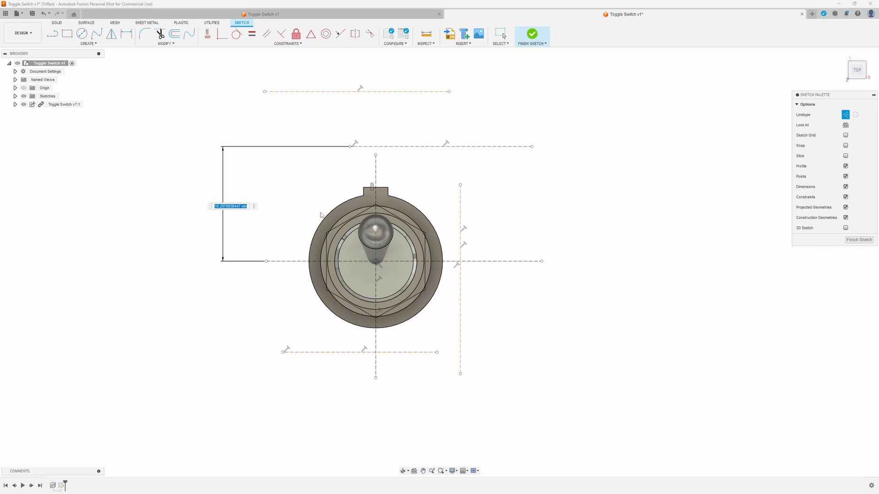
{"action": "key", "text": "Return"}
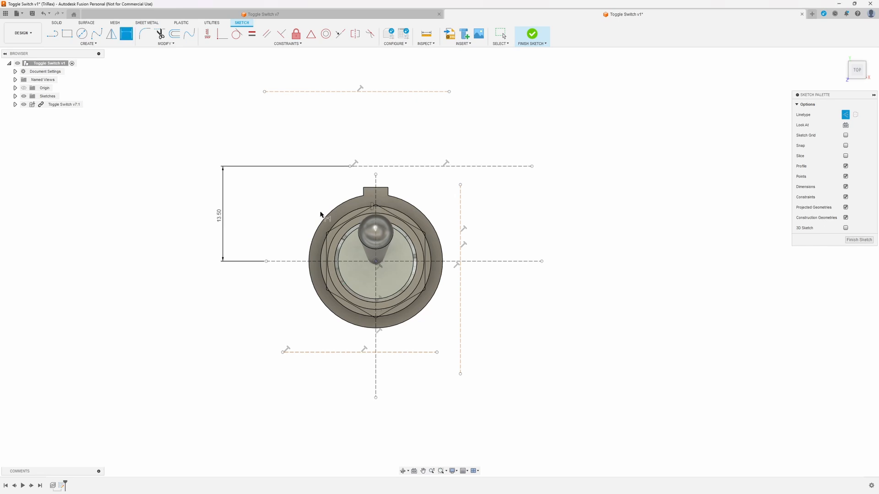
{"action": "key", "text": "Escape"}
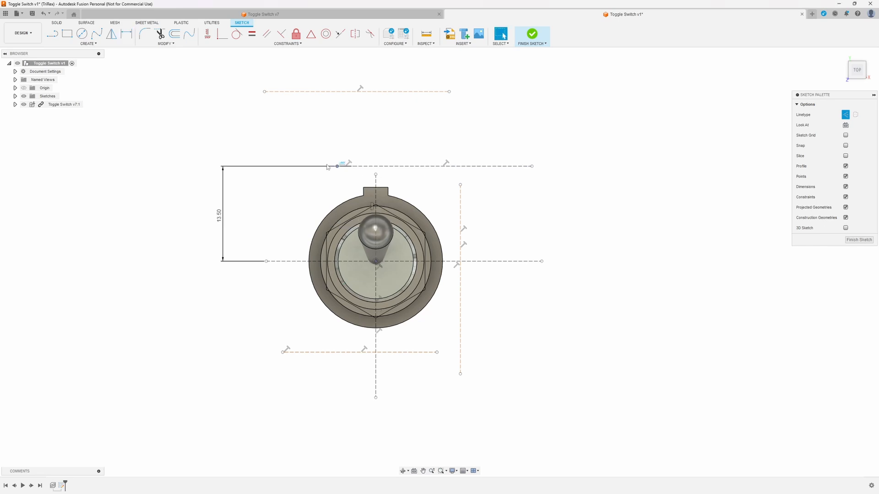
{"action": "left_click_drag", "start_coordinate": [337, 166], "coordinate": [174, 166]}
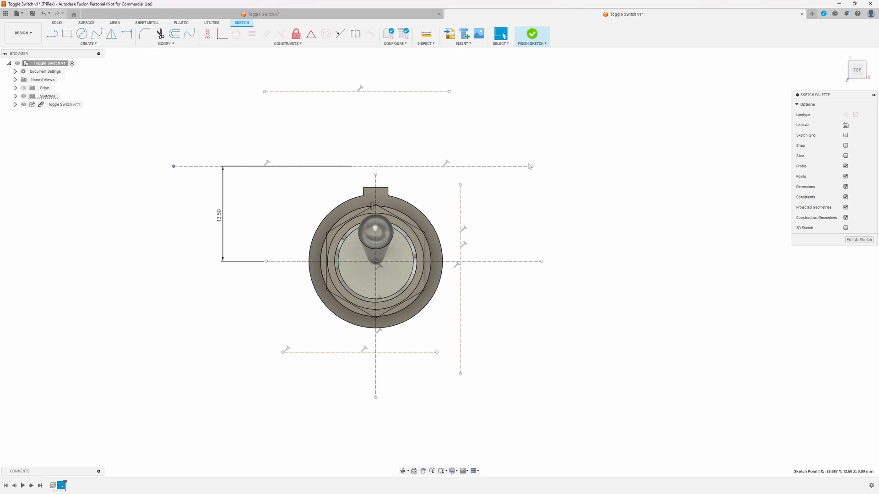
{"action": "left_click_drag", "start_coordinate": [529, 166], "coordinate": [494, 166]}
Dimension the vertical construction line right of the switch at 13.5 mm from the vertical line through the origin
{"action": "key", "text": "d"}
{"action": "left_click", "coordinate": [375, 208]}
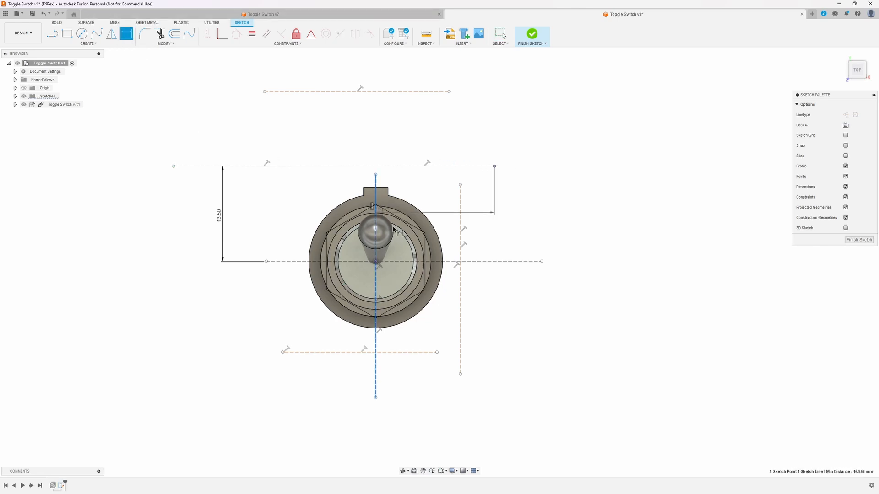
{"action": "left_click", "coordinate": [460, 326]}
{"action": "left_click", "coordinate": [529, 388]}
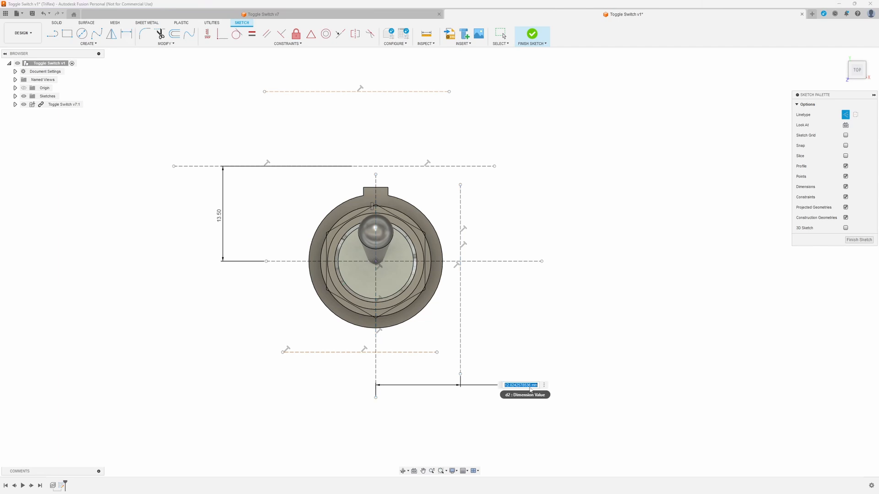
{"action": "key", "text": "Return"}
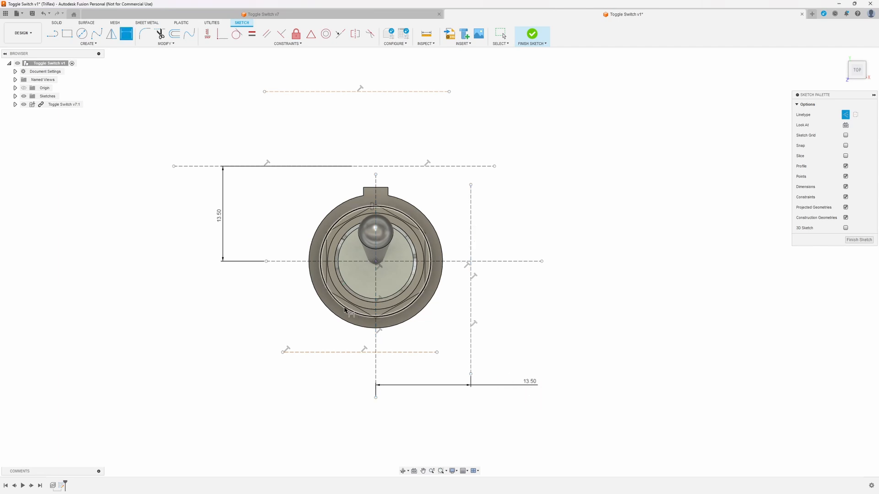
Dimension the horizontal construction line below the switch from the origin line, linking its value to the 13.5 mm dimension above
{"action": "left_click", "coordinate": [397, 352]}
{"action": "left_click", "coordinate": [234, 316]}
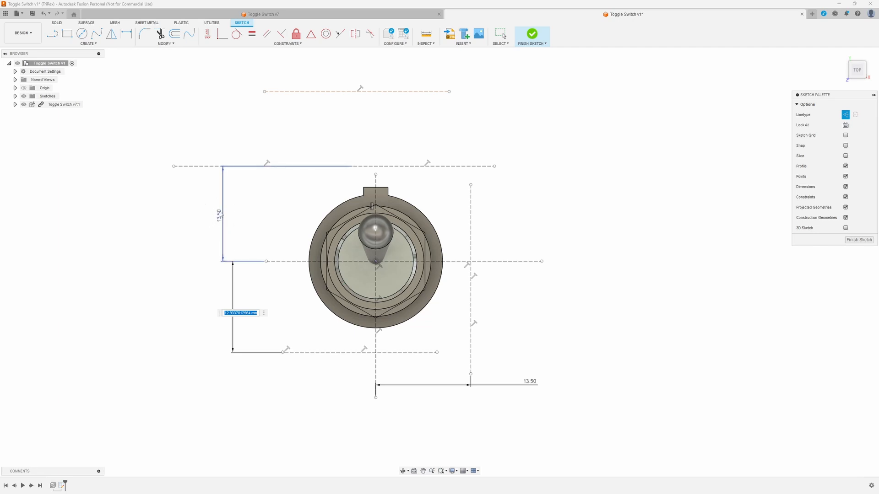
{"action": "left_click", "coordinate": [218, 217]}
{"action": "key", "text": "Return"}
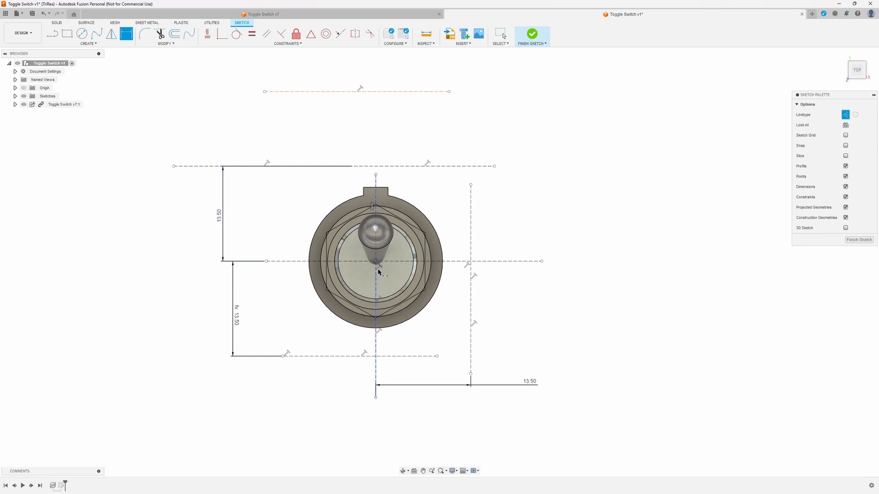
Set the spacing between the two horizontal construction lines above the switch to 7 mm
{"action": "left_click", "coordinate": [369, 166]}
{"action": "left_click", "coordinate": [378, 93]}
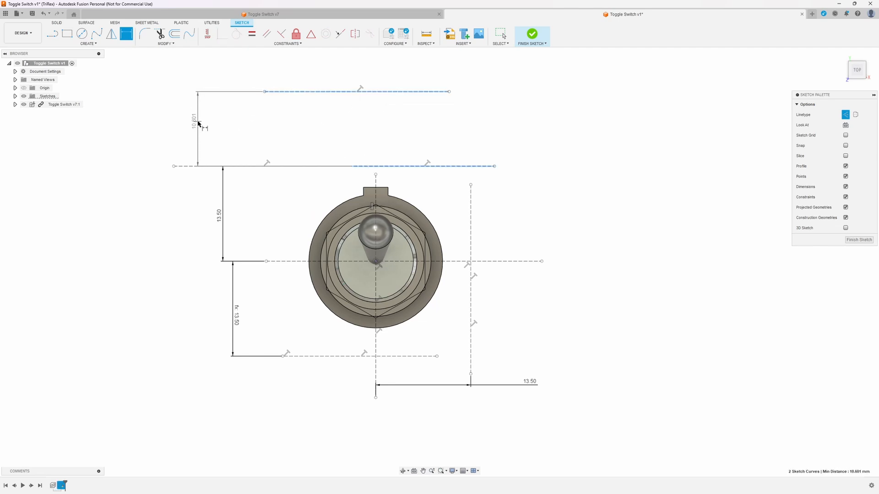
{"action": "left_click", "coordinate": [197, 119]}
{"action": "key", "text": "Return"}
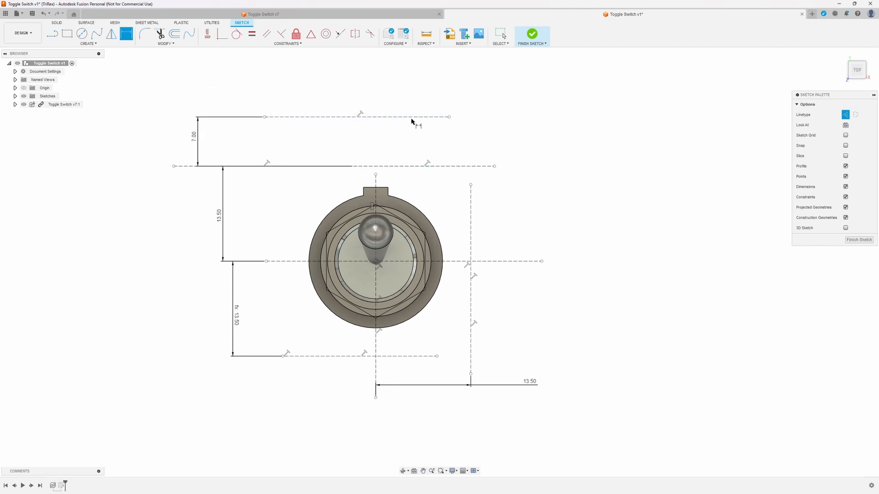
{"action": "key", "text": "Escape"}
Extend the topmost horizontal line to about 19 mm right of the origin and the central vertical line to about 25 mm above it
{"action": "left_click_drag", "start_coordinate": [449, 117], "coordinate": [512, 118]}
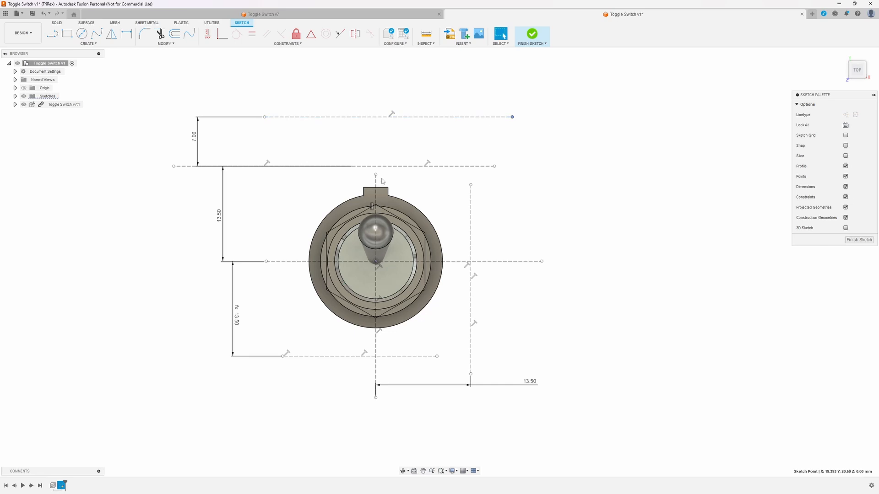
{"action": "left_click_drag", "start_coordinate": [375, 176], "coordinate": [376, 84]}
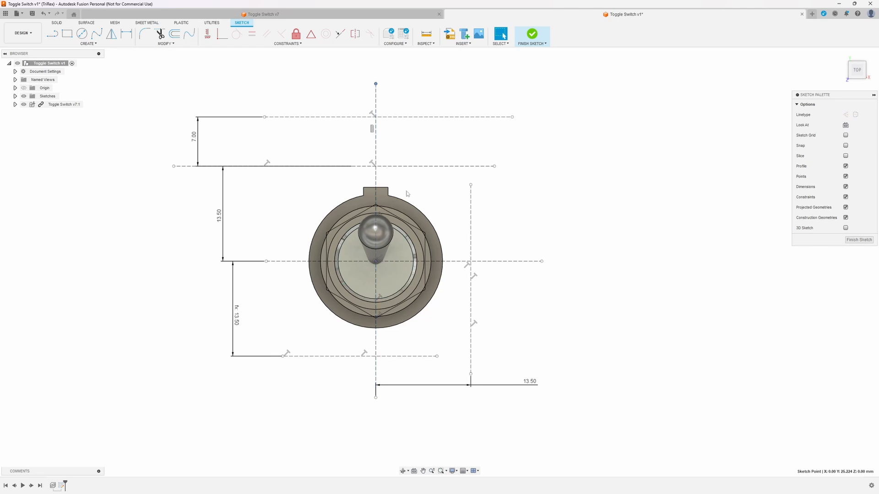
Add the sketch text TITLE above the switch in bold Arial, 3.5 mm high, with centre and middle alignment
{"action": "left_click", "coordinate": [87, 44]}
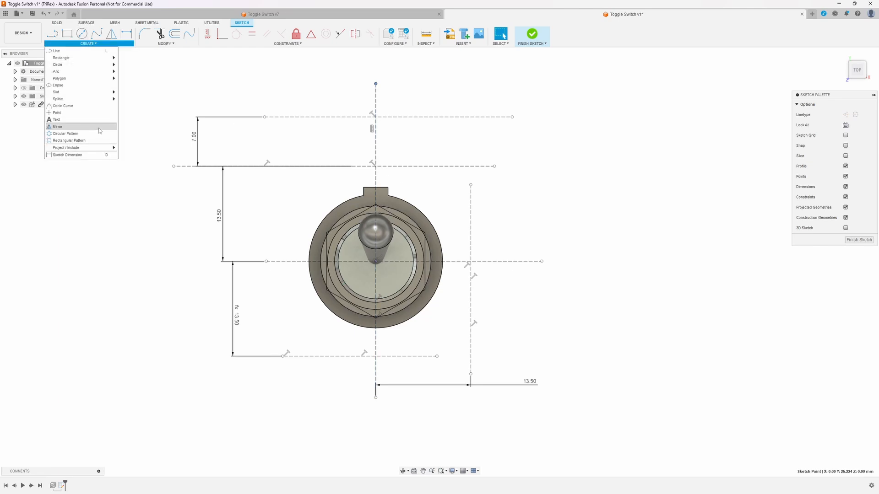
{"action": "left_click", "coordinate": [69, 120]}
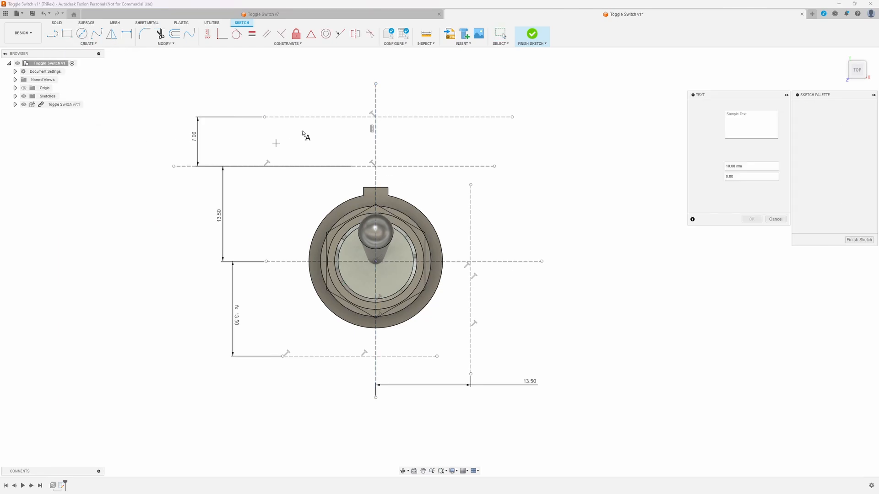
{"action": "left_click", "coordinate": [479, 143]}
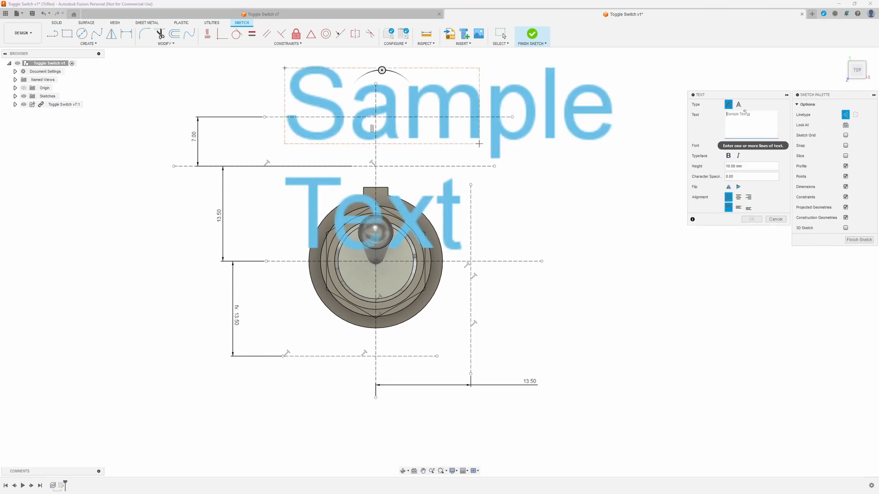
{"action": "type", "text": "TITLE"}
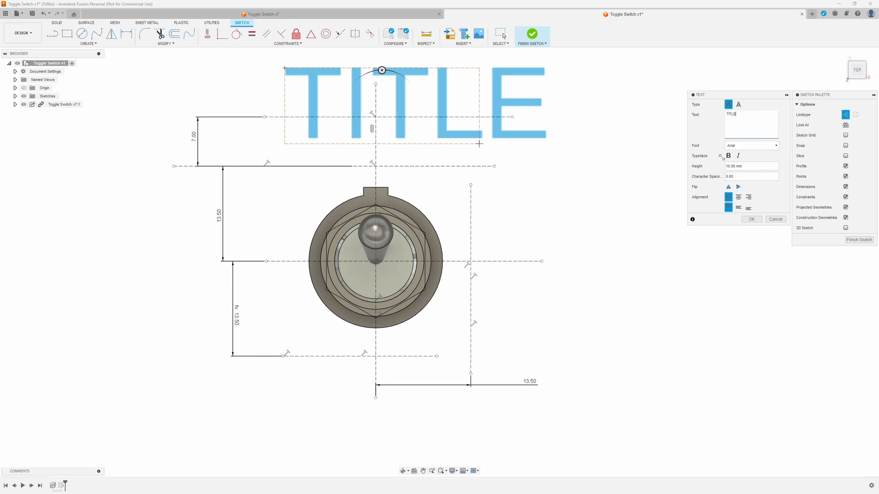
{"action": "left_click", "coordinate": [728, 156]}
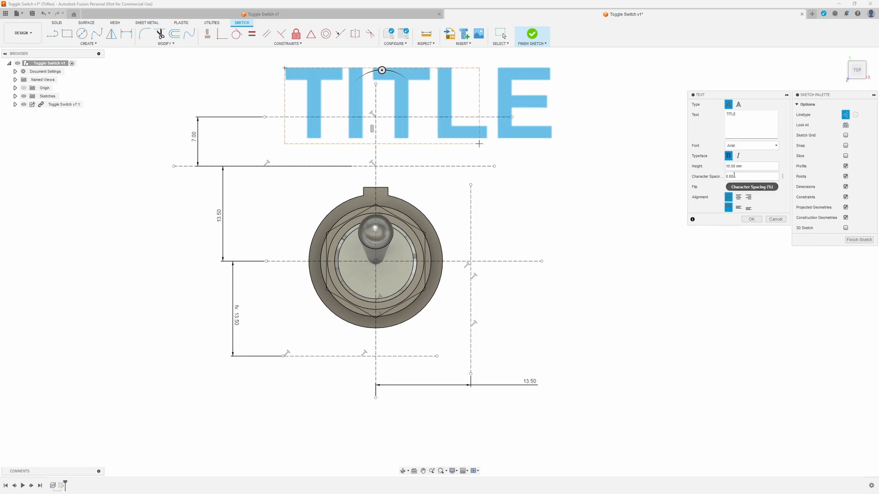
{"action": "left_click_drag", "start_coordinate": [755, 166], "coordinate": [708, 171]}
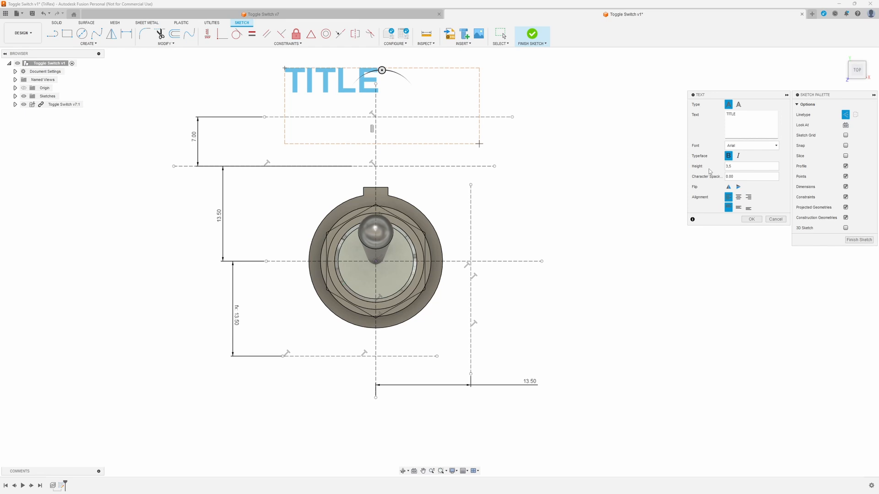
{"action": "left_click", "coordinate": [738, 196]}
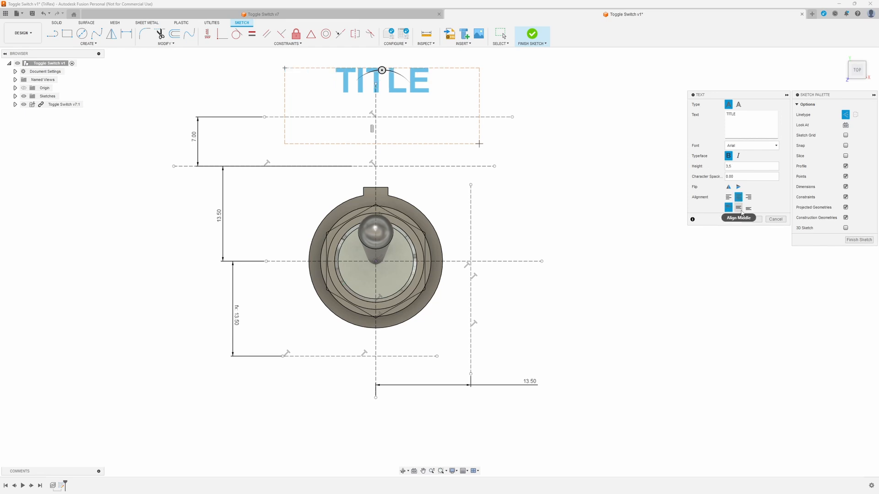
{"action": "left_click", "coordinate": [741, 210]}
{"action": "left_click", "coordinate": [750, 219]}
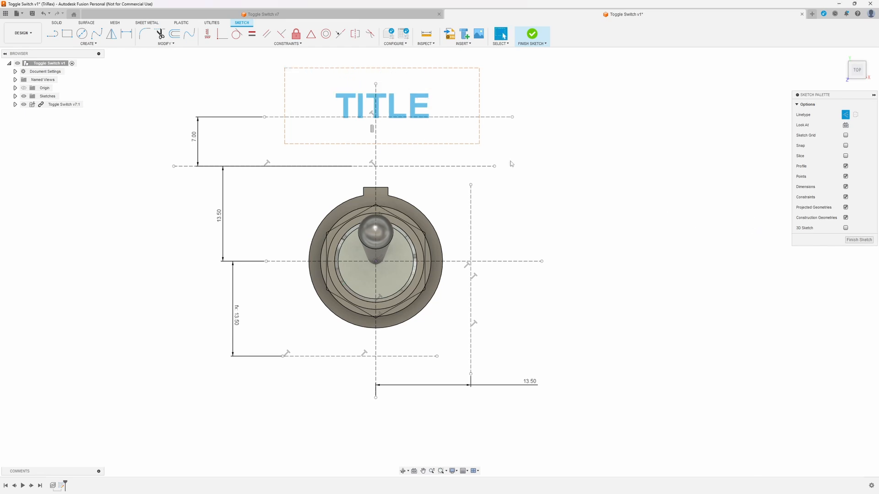
Snap the centre of the TITLE text to the crossing of the topmost horizontal and central vertical construction lines
{"action": "left_click", "coordinate": [208, 34]}
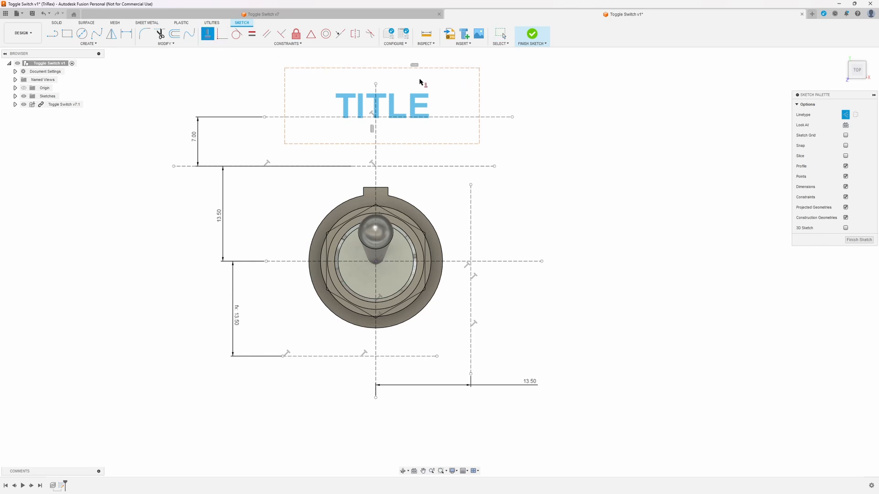
{"action": "key", "text": "Escape"}
{"action": "left_click_drag", "start_coordinate": [382, 108], "coordinate": [377, 119]}
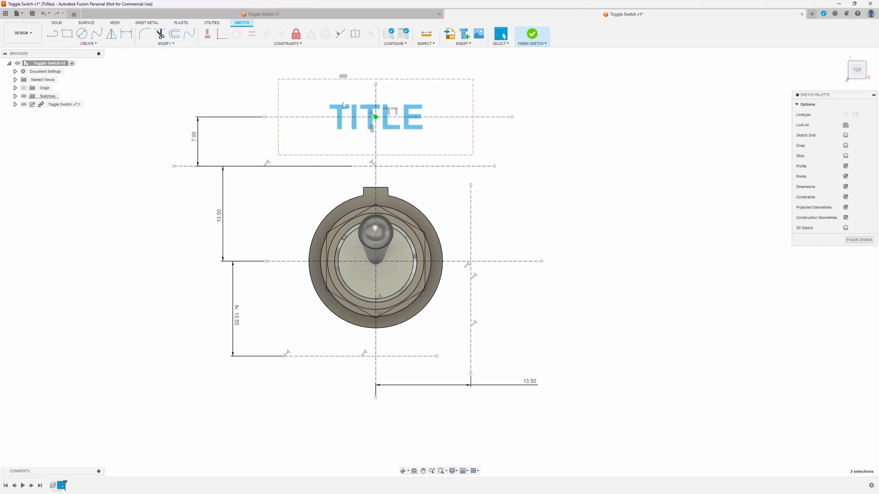
{"action": "left_click", "coordinate": [485, 171]}
Copy the TITLE text and centre the copy where the lower horizontal line above the switch meets the central vertical line
{"action": "left_click", "coordinate": [389, 131]}
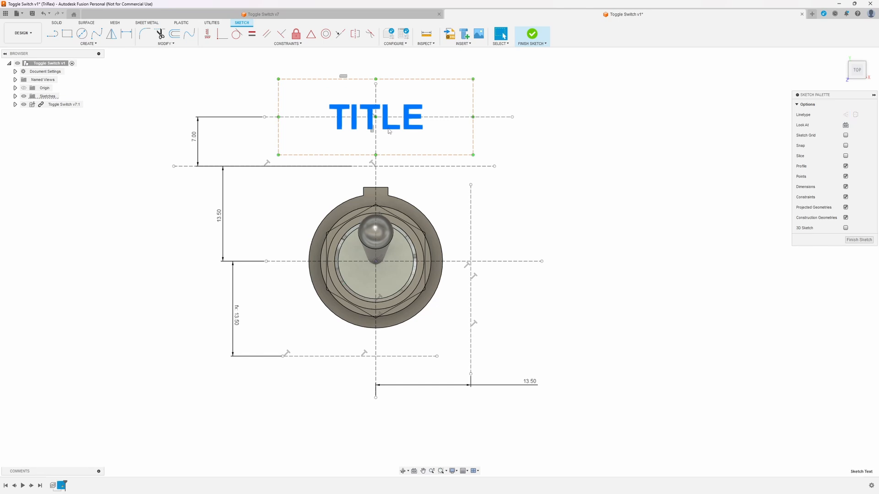
{"action": "key", "text": "m"}
{"action": "left_click_drag", "start_coordinate": [367, 125], "coordinate": [544, 184]}
{"action": "left_click", "coordinate": [839, 219]}
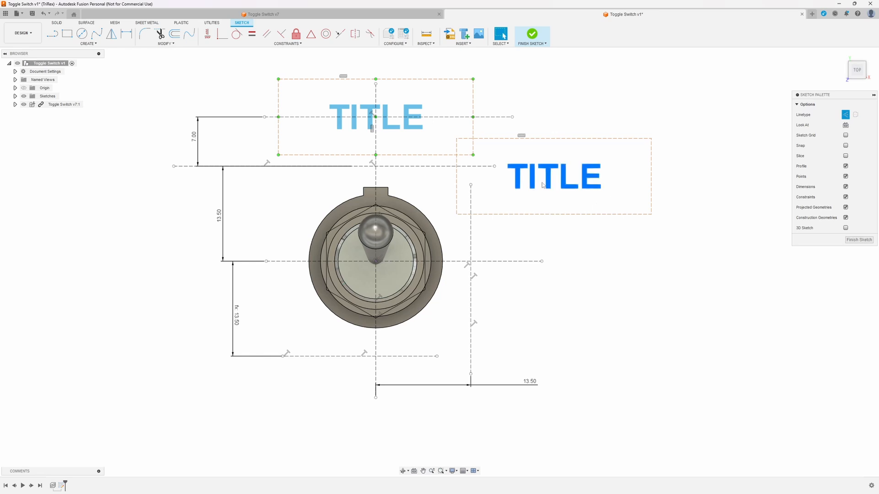
{"action": "left_click", "coordinate": [552, 180]}
{"action": "left_click_drag", "start_coordinate": [554, 178], "coordinate": [376, 167]}
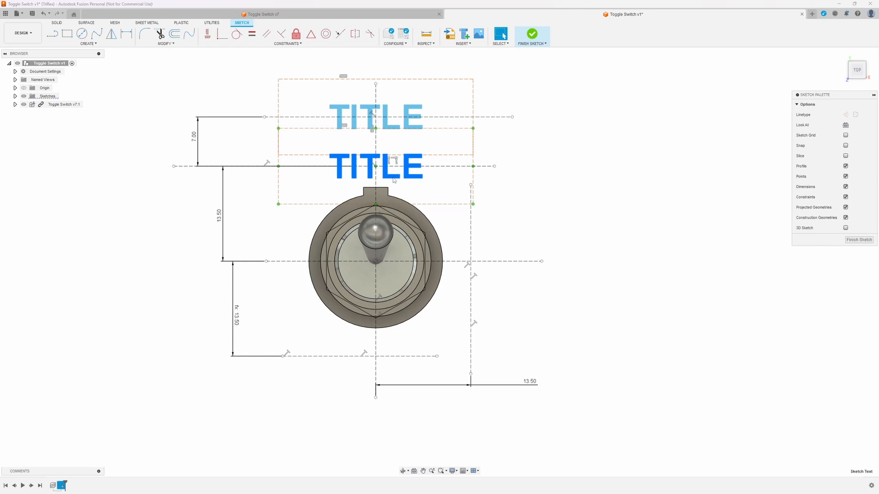
Change the copied text to ON with a height of 3 mm
{"action": "double_click", "coordinate": [376, 166]}
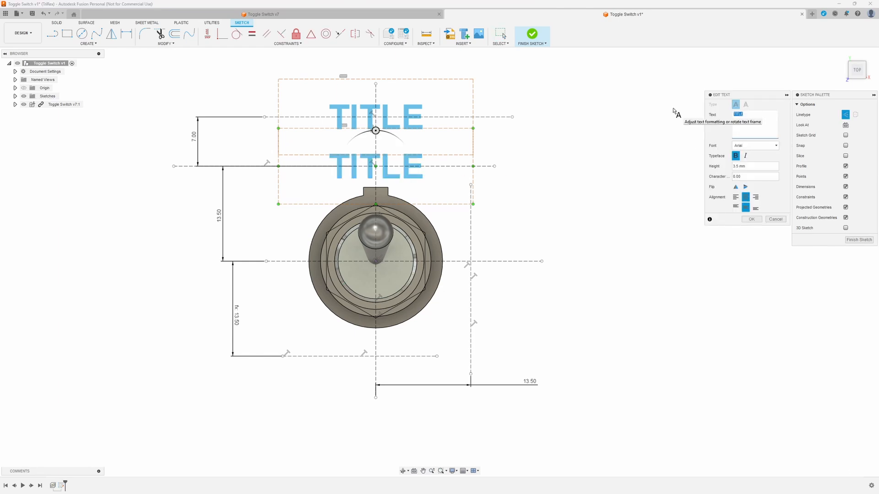
{"action": "type", "text": "ON"}
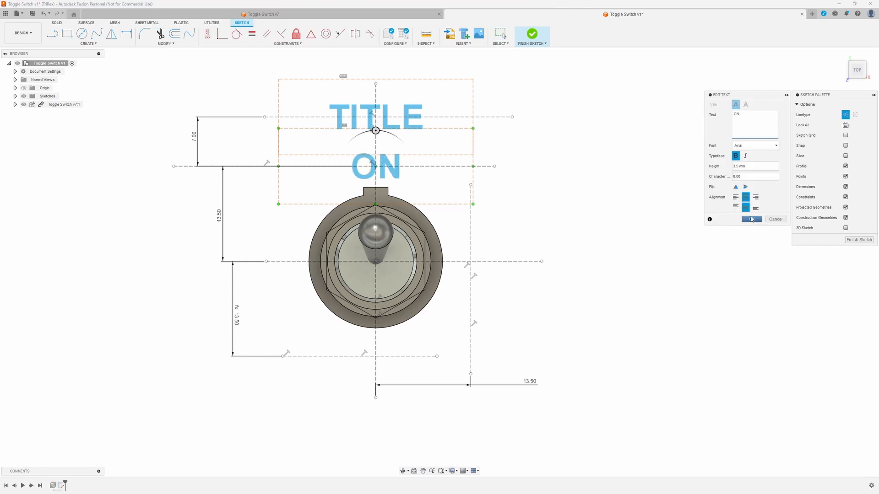
{"action": "double_click", "coordinate": [740, 166]}
{"action": "left_click_drag", "start_coordinate": [726, 167], "coordinate": [696, 166]}
{"action": "type", "text": "3"}
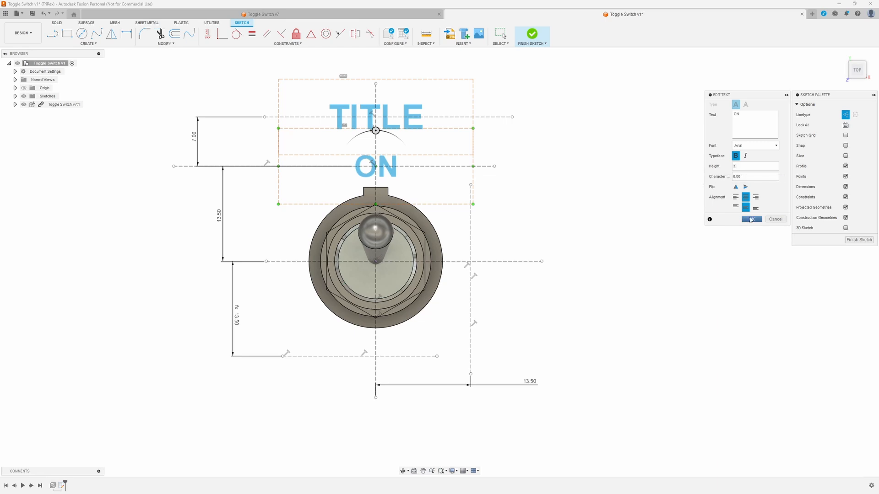
{"action": "left_click", "coordinate": [751, 220]}
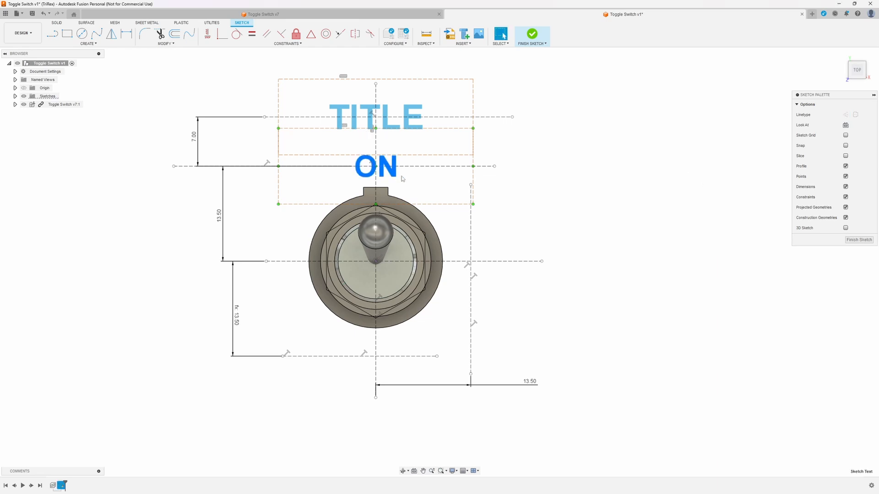
Copy the ON text and centre the copy where the horizontal construction line below the switch meets the central vertical line
{"action": "key", "text": "m"}
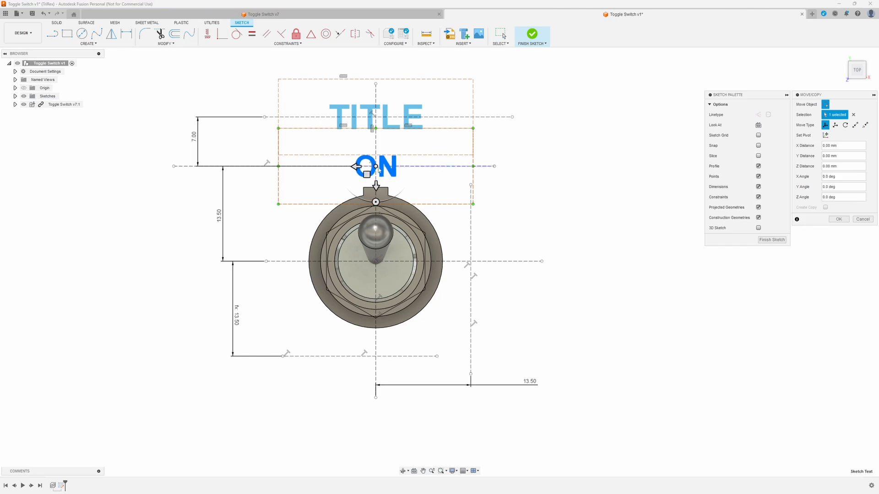
{"action": "mouse_move", "coordinate": [375, 167]}
{"action": "left_mouse_down"}
{"action": "mouse_move", "coordinate": [527, 212]}
{"action": "mouse_move", "coordinate": [530, 224]}
{"action": "left_mouse_up"}
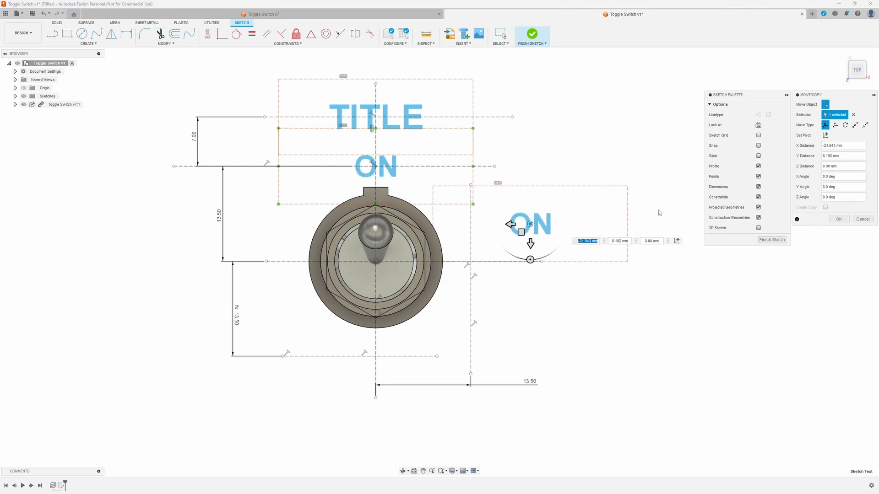
{"action": "left_click", "coordinate": [841, 218]}
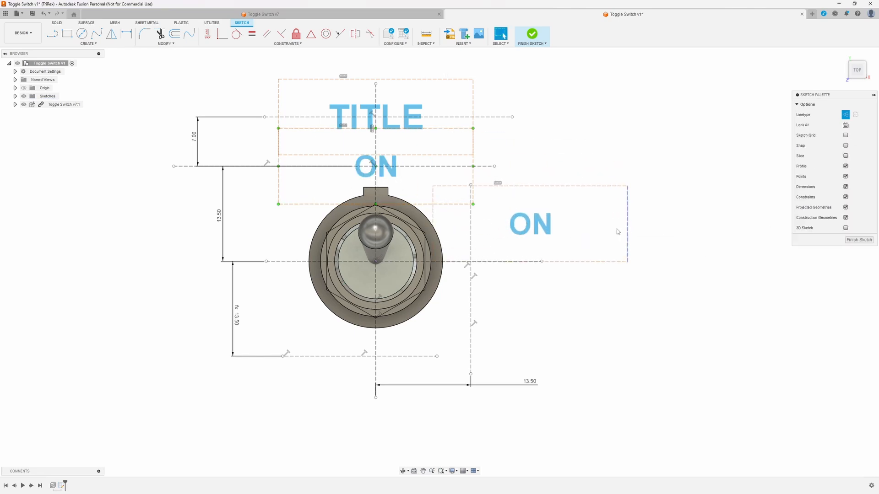
{"action": "left_click_drag", "start_coordinate": [531, 225], "coordinate": [376, 359]}
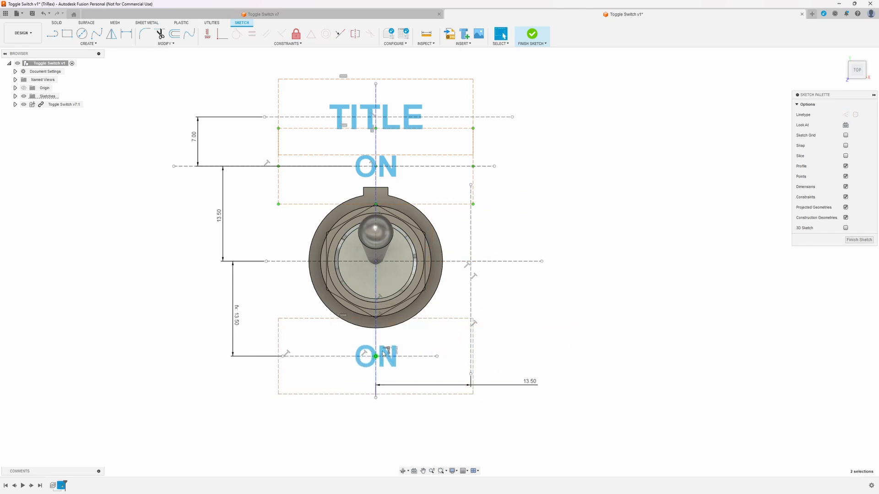
Change the copied text below the switch to OFF
{"action": "double_click", "coordinate": [376, 359]}
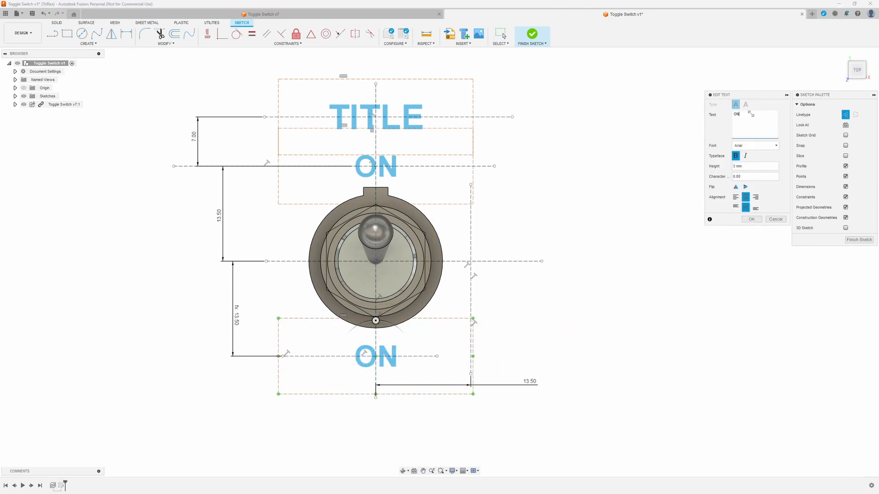
{"action": "key", "text": "BackSpace"}
{"action": "type", "text": "FF"}
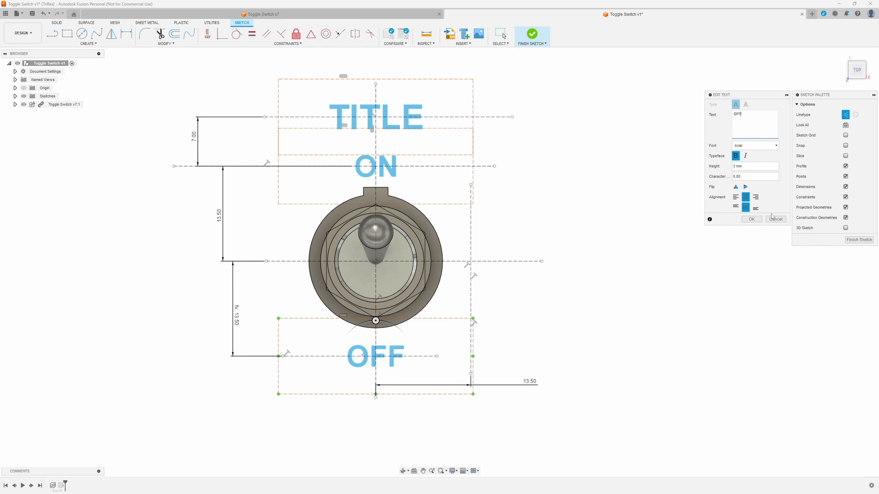
{"action": "left_click", "coordinate": [751, 219]}
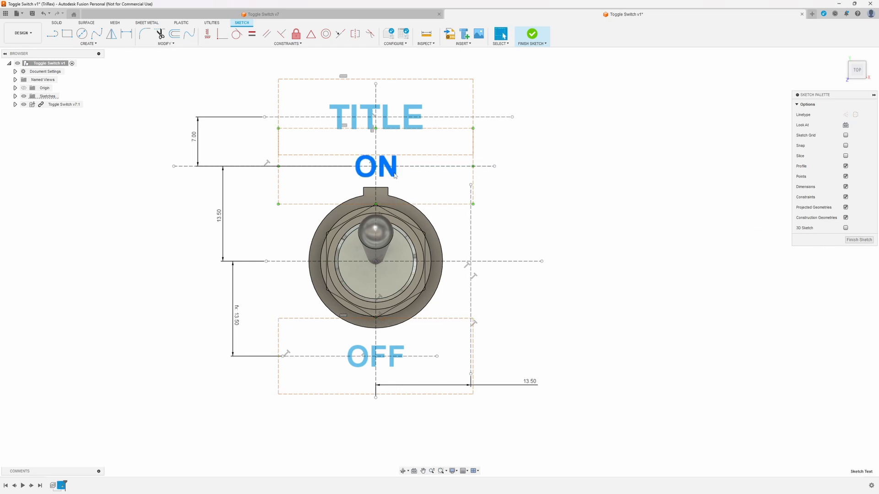
Copy the ON text and centre the copy where the switch's horizontal centre line crosses the vertical construction line beside it
{"action": "key", "text": "ctrl+c"}
{"action": "key", "text": "ctrl+v"}
{"action": "left_click_drag", "start_coordinate": [376, 166], "coordinate": [472, 263]}
{"action": "left_click", "coordinate": [836, 220]}
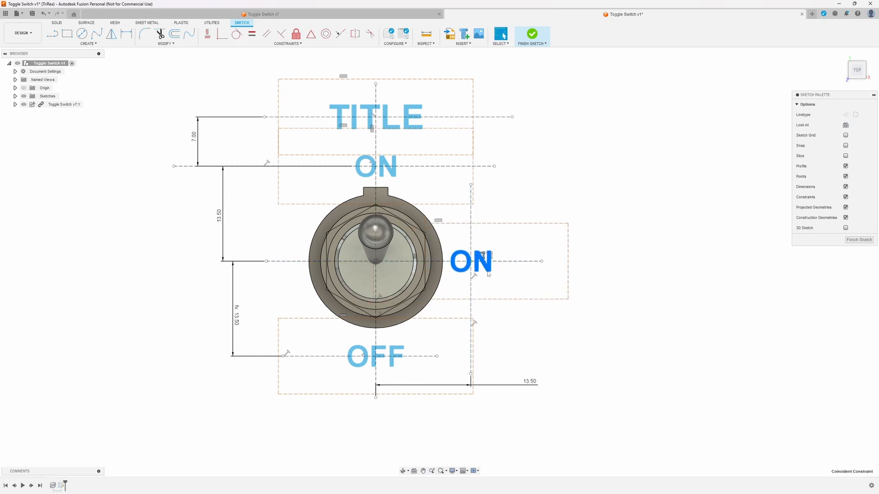
Change the copied text beside the switch to AUTO, stacked with one letter per line, and finish the sketch
{"action": "double_click", "coordinate": [482, 255]}
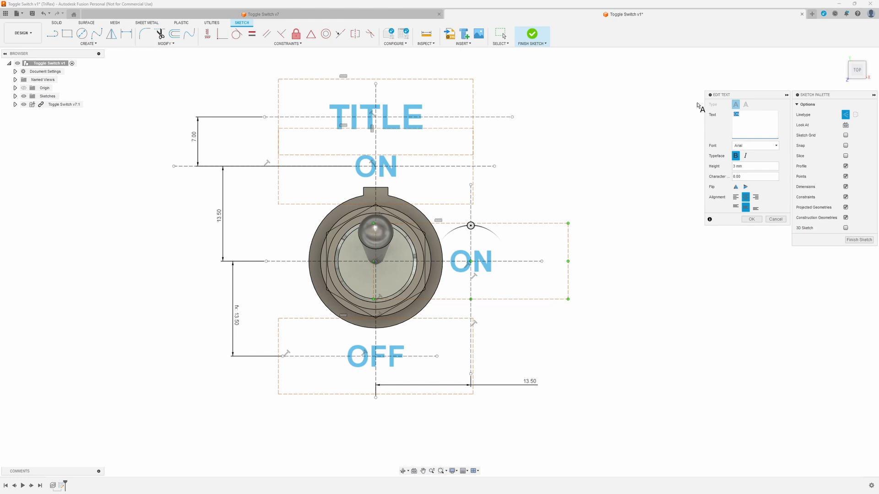
{"action": "type", "text": "AU"}
{"action": "key", "text": "BackSpace"}
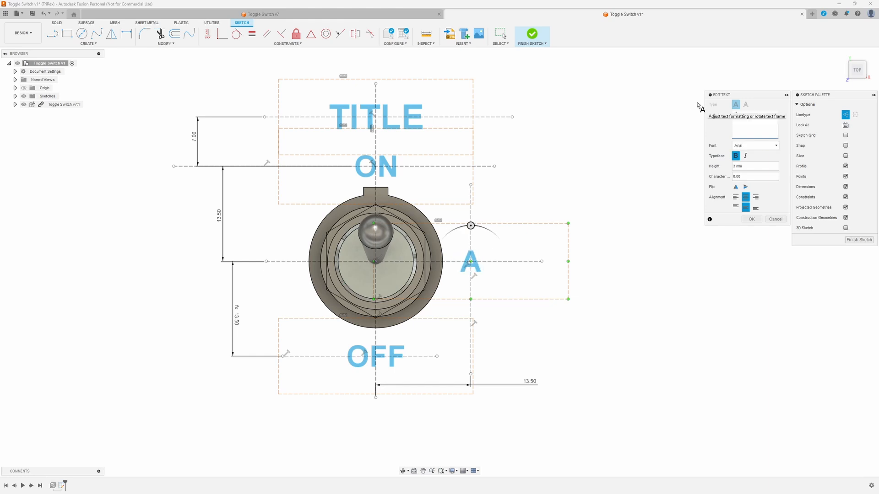
{"action": "key", "text": "Return"}
{"action": "type", "text": "U"}
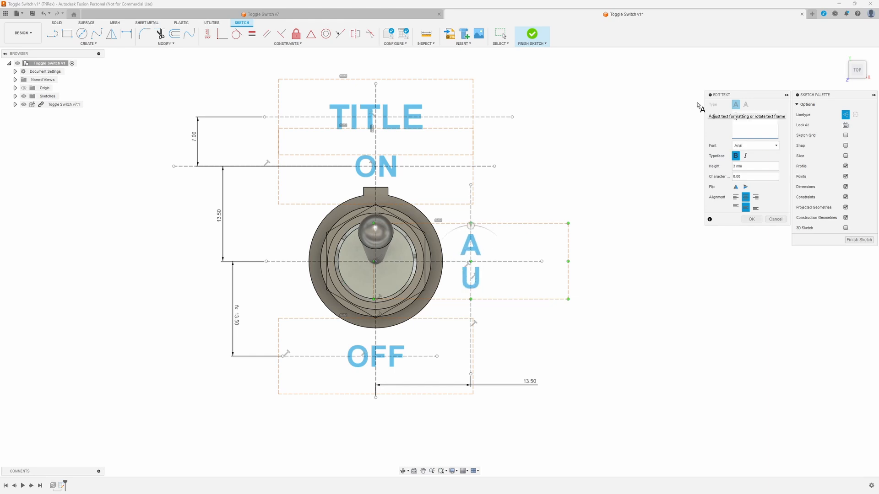
{"action": "key", "text": "Return"}
{"action": "type", "text": "T"}
{"action": "key", "text": "Return"}
{"action": "type", "text": "O"}
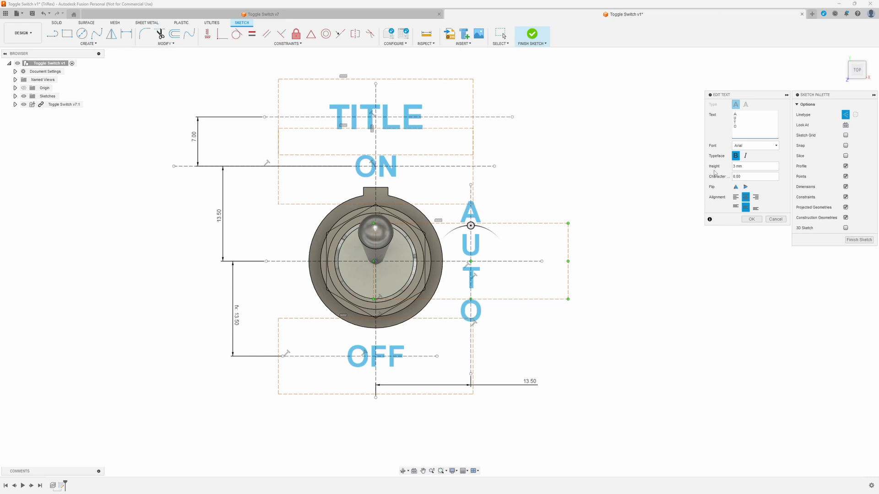
{"action": "left_click", "coordinate": [751, 219]}
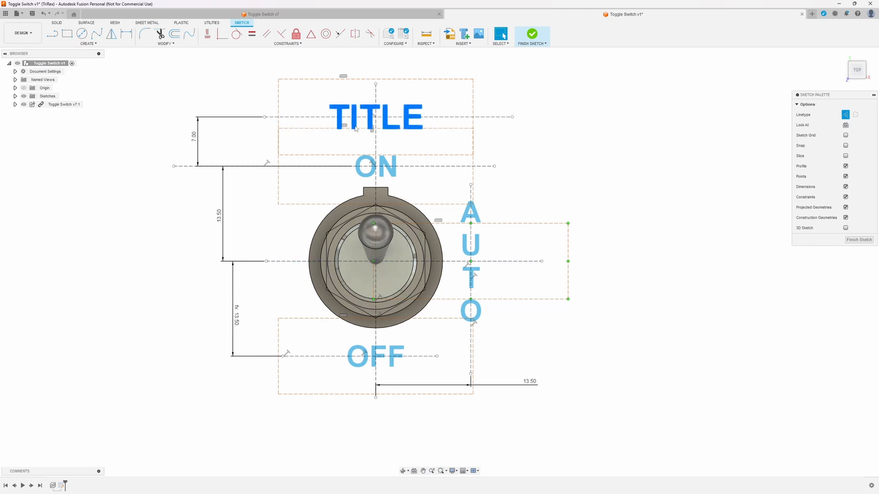
{"action": "left_click", "coordinate": [532, 34]}
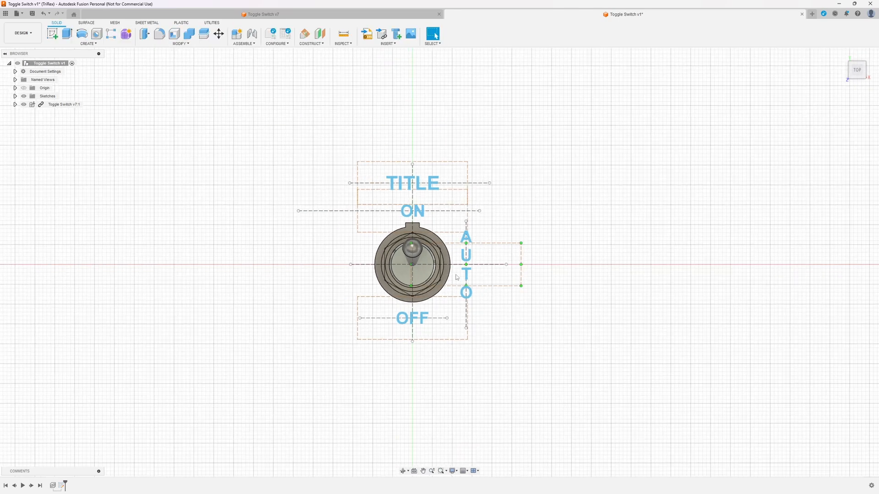
{"action": "scroll", "coordinate": [443, 268], "scroll_direction": "up", "scroll_amount": 5}
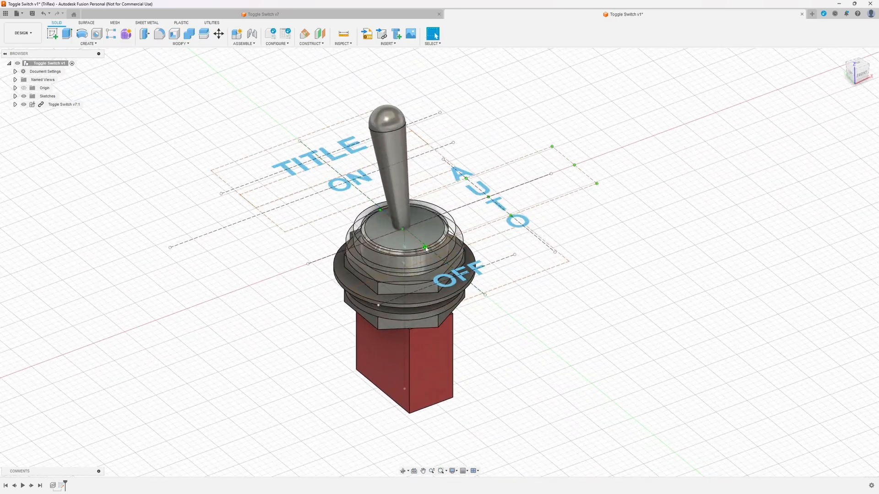